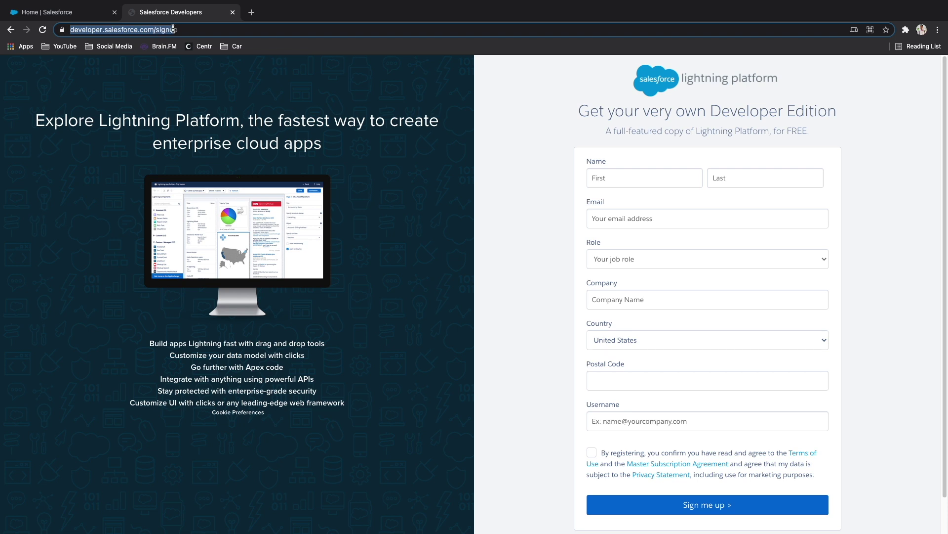
Review the Developer Edition sign-up headings, then close the Salesforce Developers tab.
{"action": "left_click", "coordinate": [368, 93]}
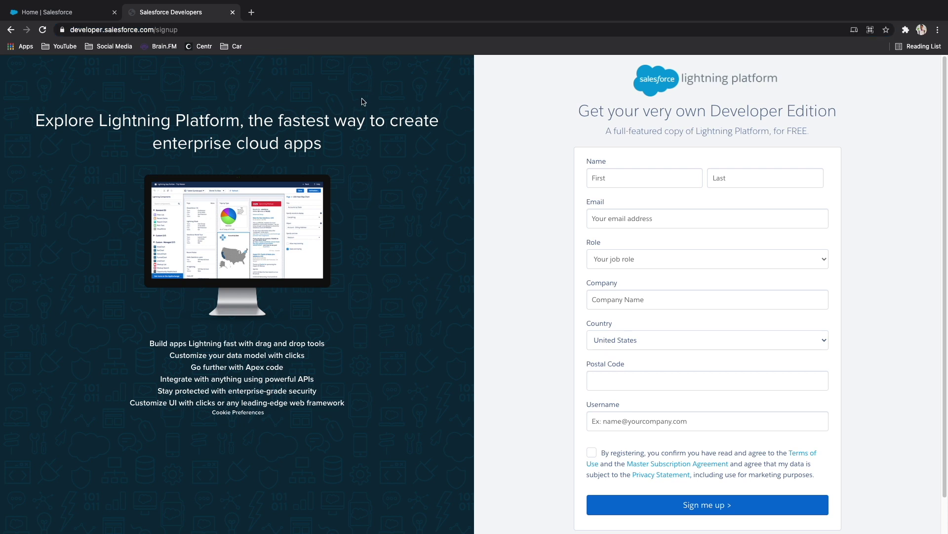
{"action": "left_click_drag", "start_coordinate": [581, 111], "coordinate": [822, 117]}
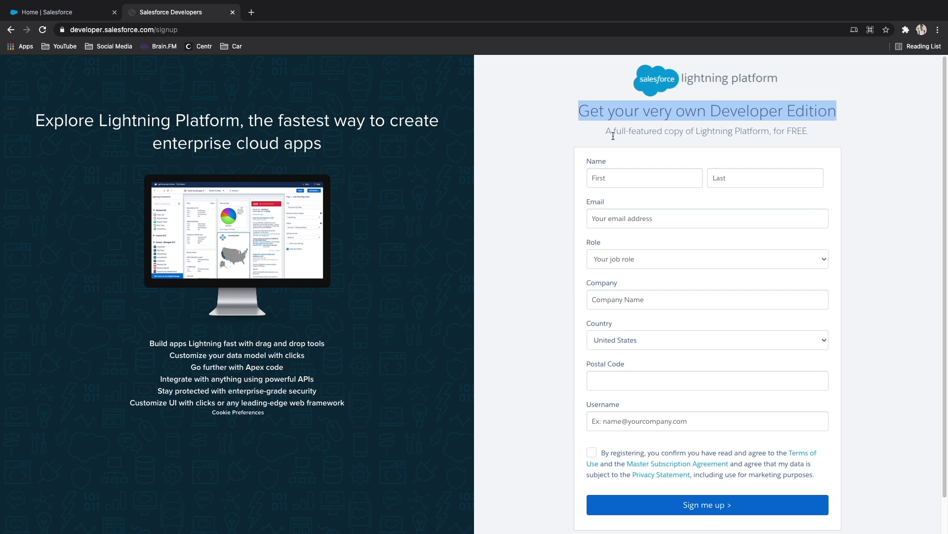
{"action": "left_click_drag", "start_coordinate": [603, 131], "coordinate": [799, 130]}
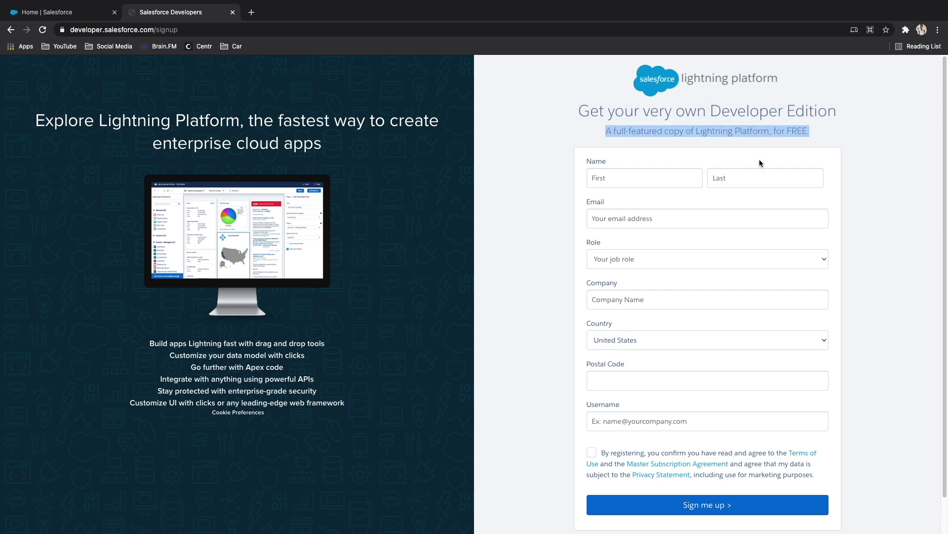
{"action": "left_click", "coordinate": [490, 108]}
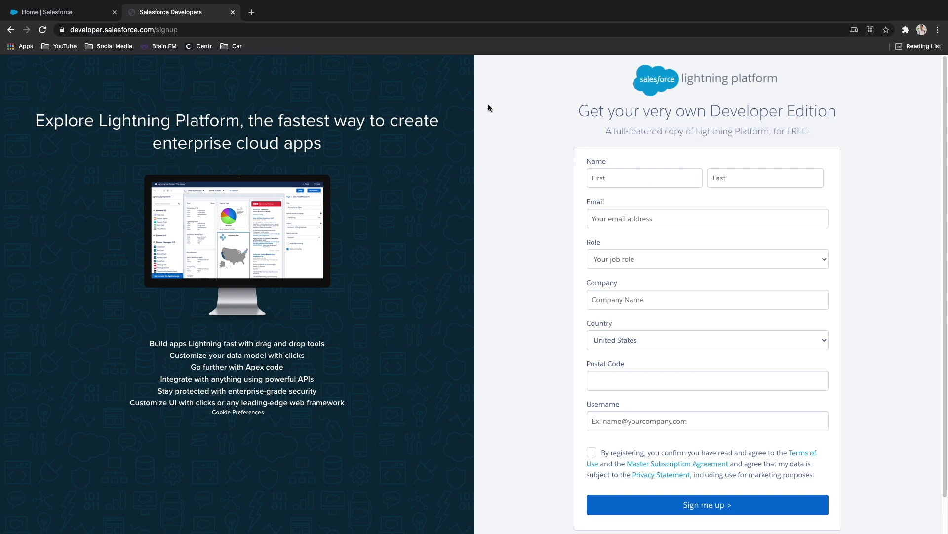
{"action": "left_click", "coordinate": [233, 12]}
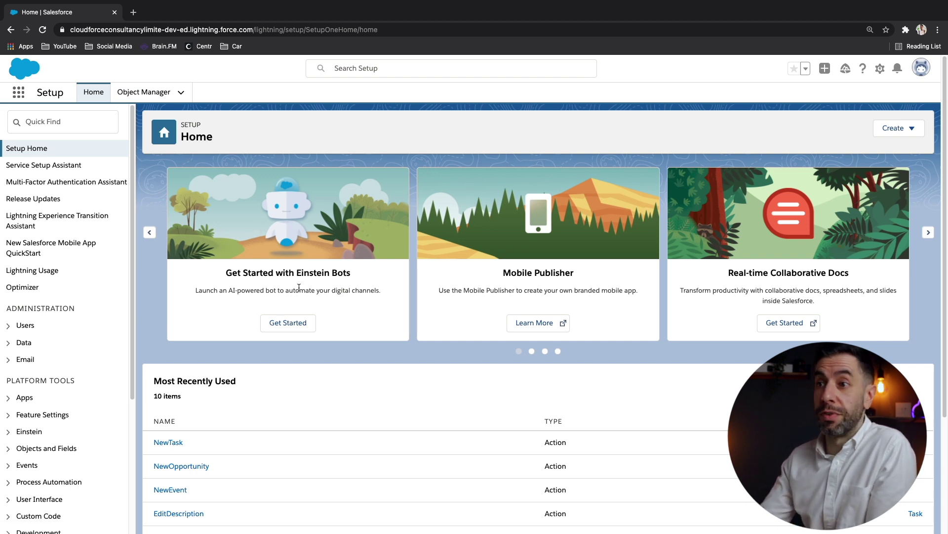
Search Setup Quick Find for 'process bui' and open Process Builder.
{"action": "left_click", "coordinate": [929, 234]}
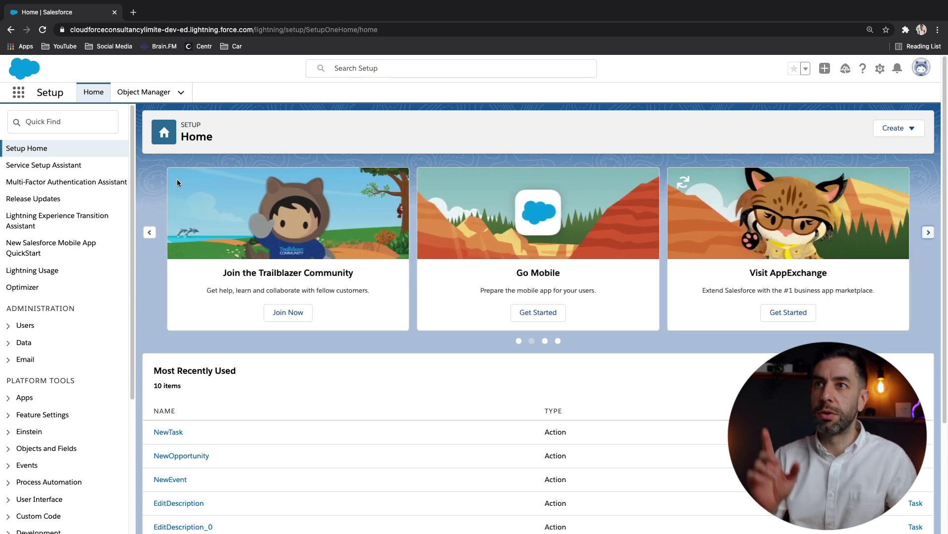
{"action": "left_click", "coordinate": [72, 120]}
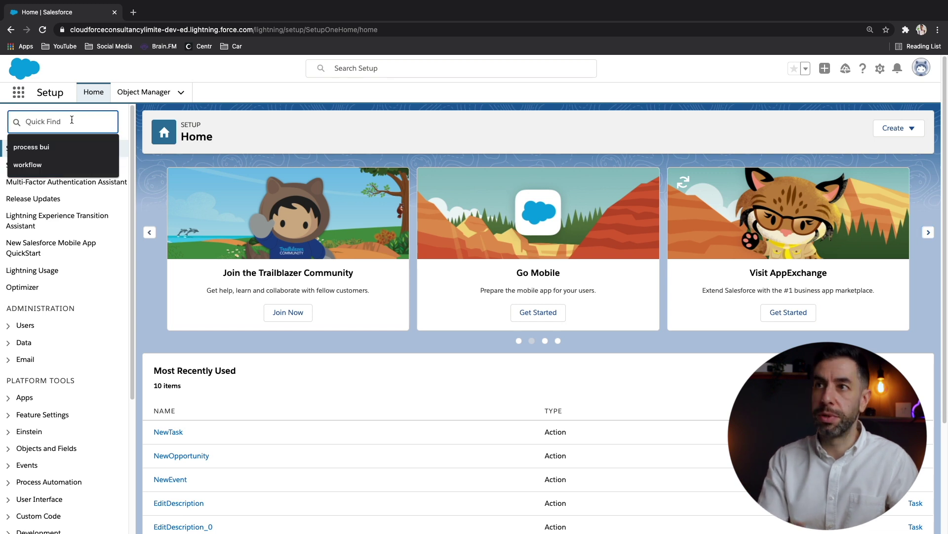
{"action": "type", "text": "process"}
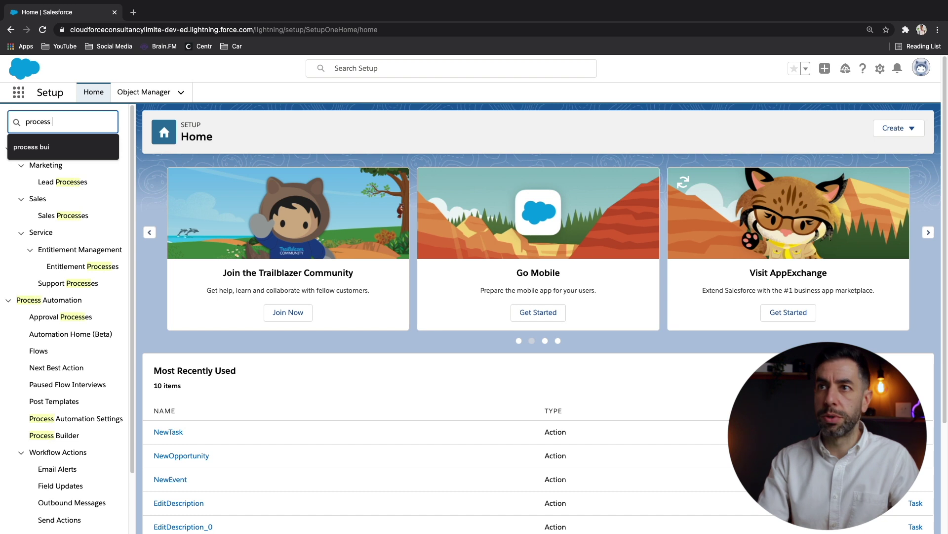
{"action": "type", "text": " buil"}
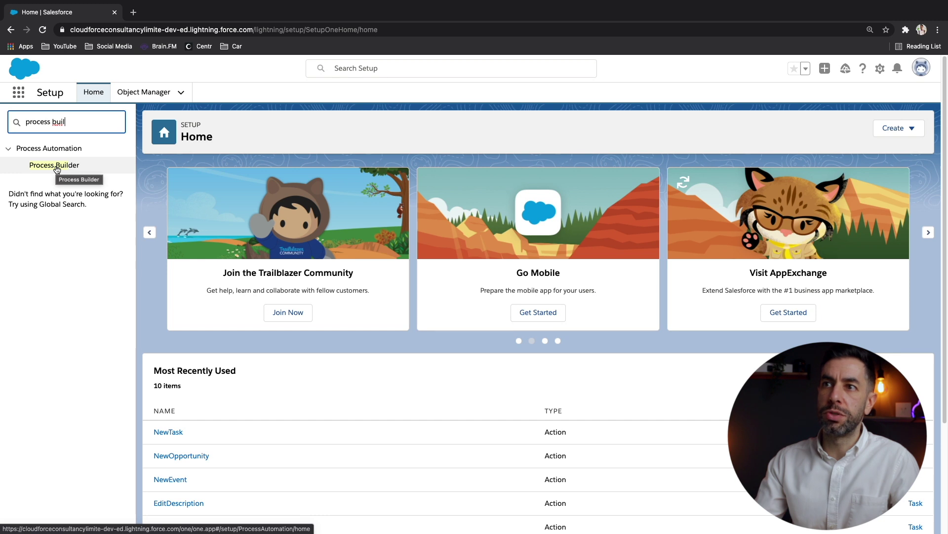
{"action": "left_click", "coordinate": [57, 167]}
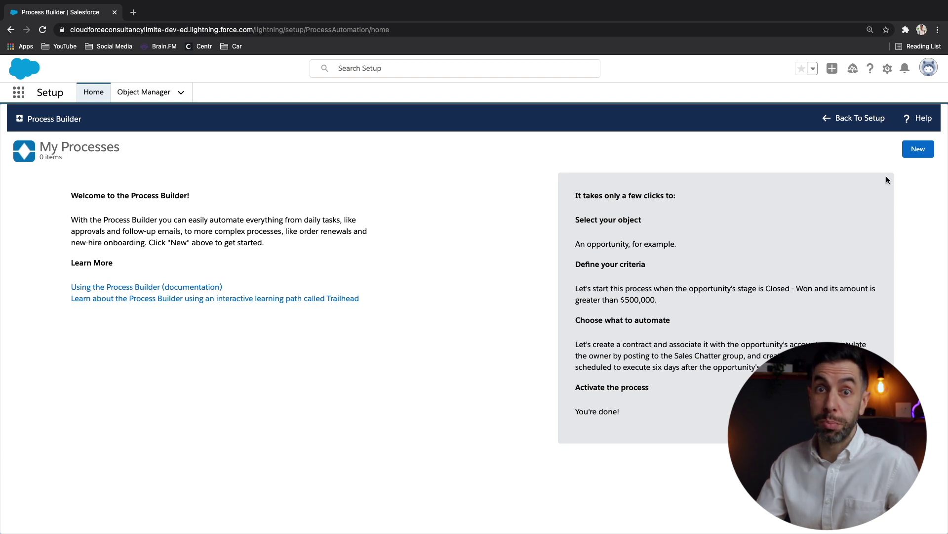
Start a new process from the My Processes page.
{"action": "left_click", "coordinate": [915, 151]}
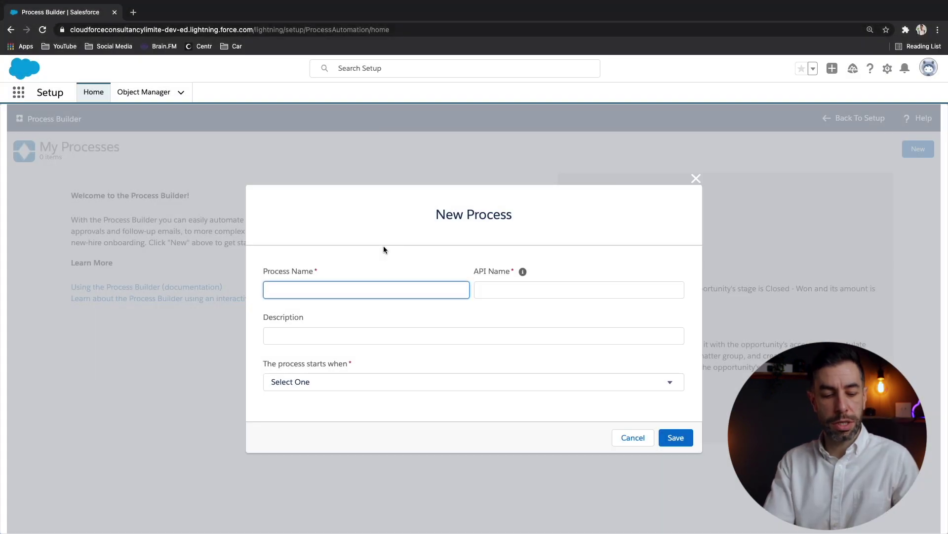
Name the process 'Closed Won Opportunity', keeping the auto API name Closed_Won_Opportunity.
{"action": "type", "text": "Closed Won "}
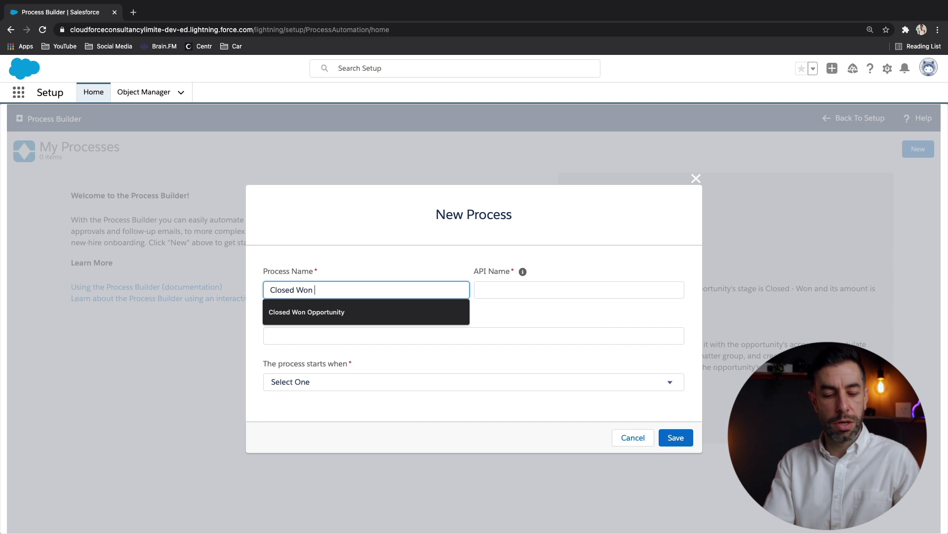
{"action": "type", "text": "Opportu"}
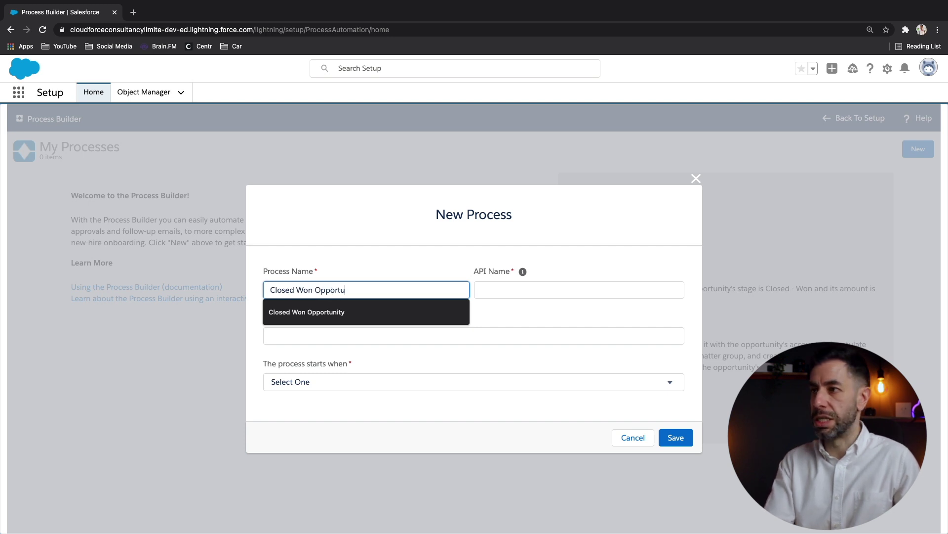
{"action": "type", "text": "nity"}
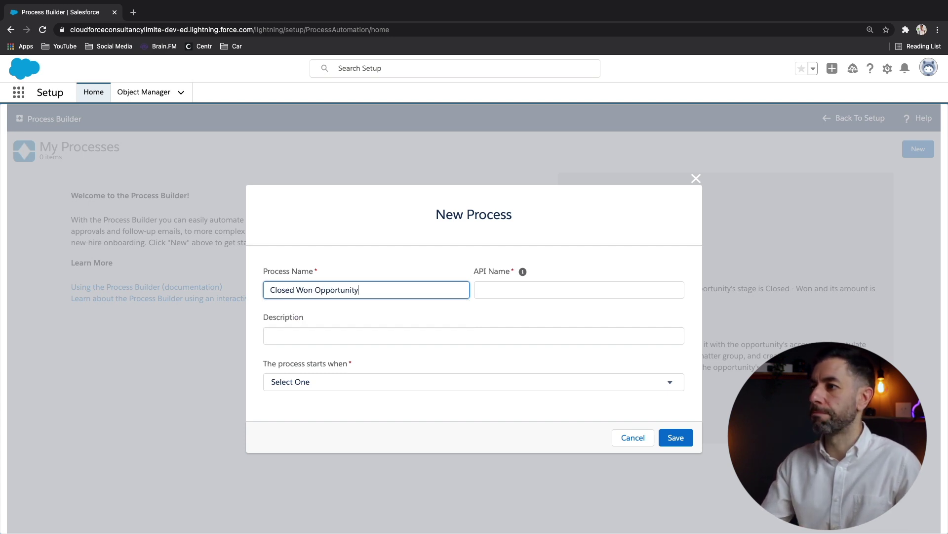
{"action": "left_click", "coordinate": [522, 271]}
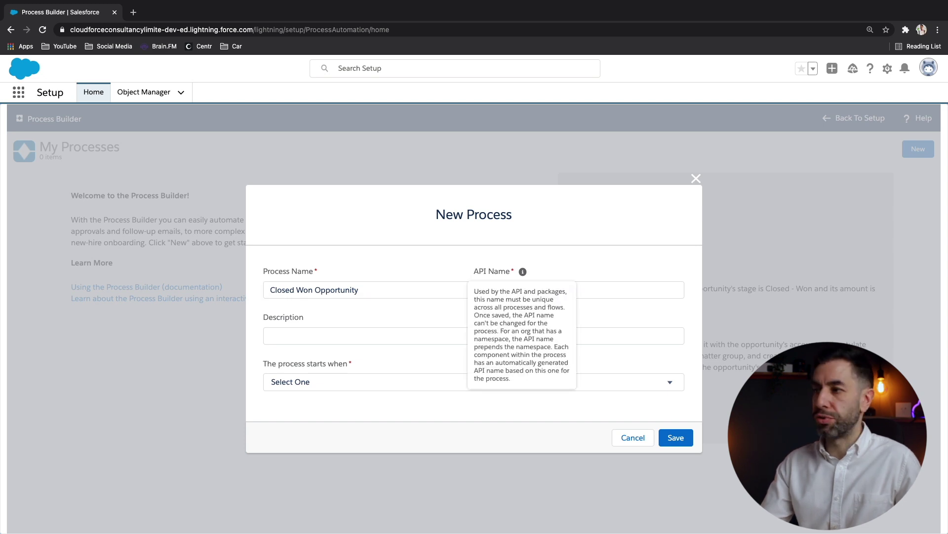
{"action": "key", "text": "Tab"}
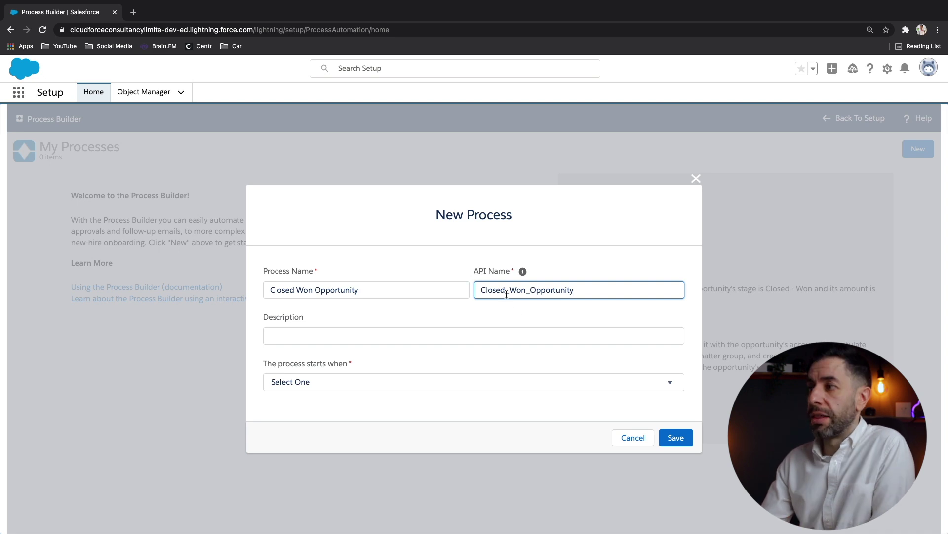
{"action": "left_click_drag", "start_coordinate": [365, 292], "coordinate": [275, 292]}
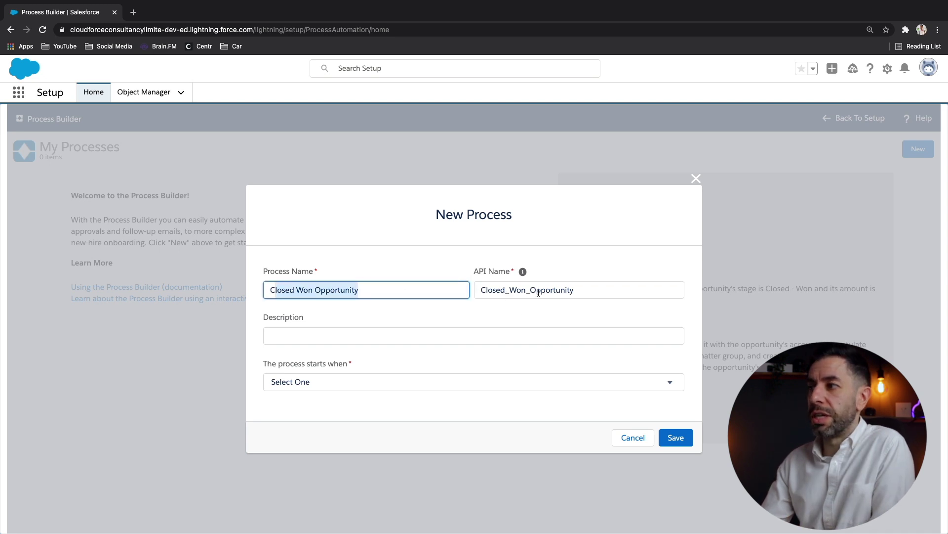
{"action": "left_click_drag", "start_coordinate": [584, 294], "coordinate": [480, 290]}
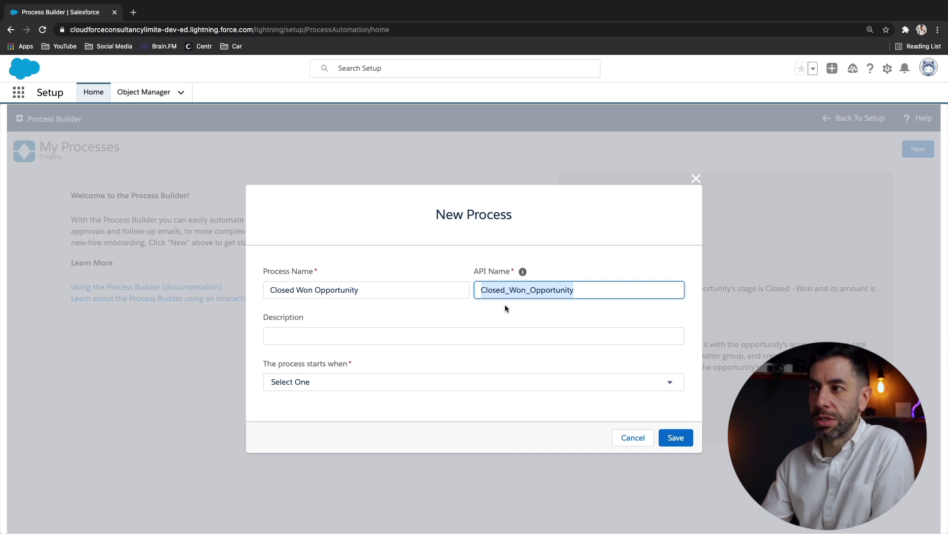
{"action": "key", "text": "Tab"}
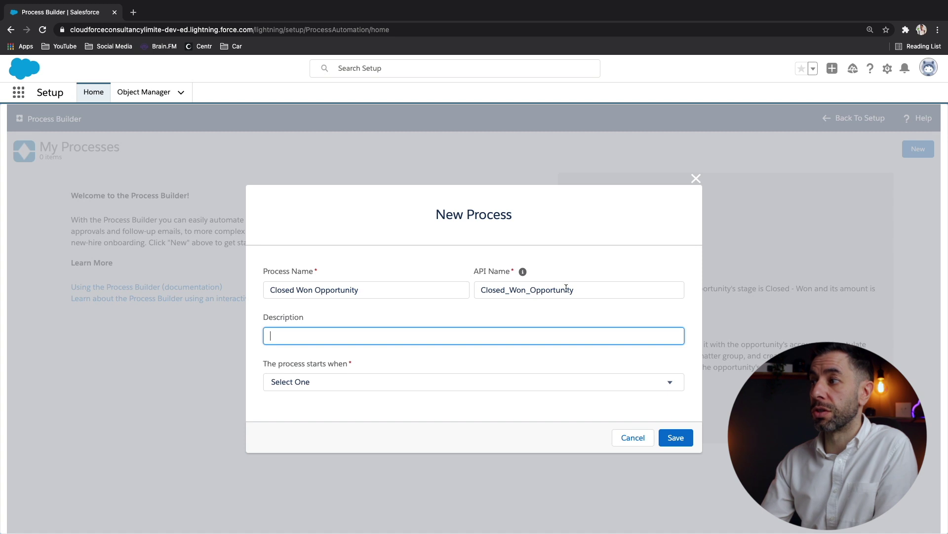
{"action": "left_click", "coordinate": [593, 288]}
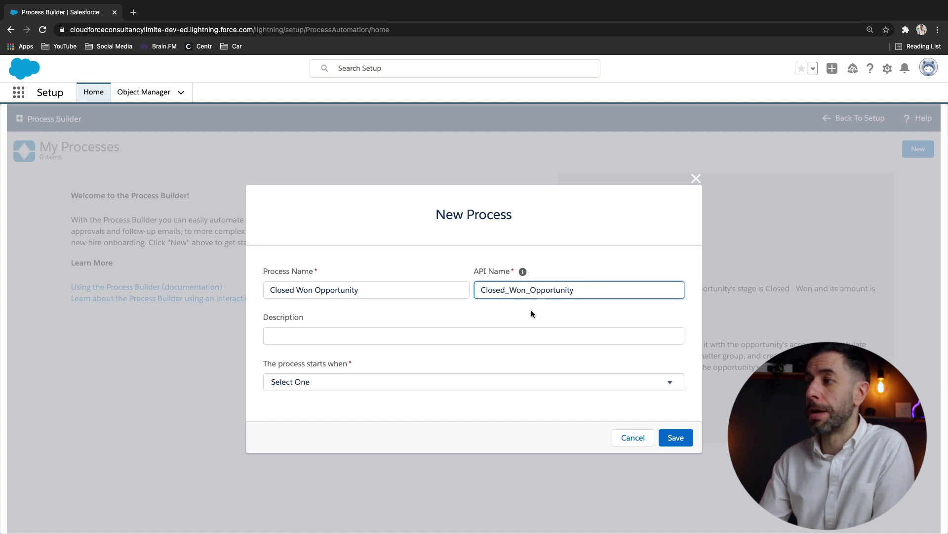
{"action": "left_click", "coordinate": [507, 291]}
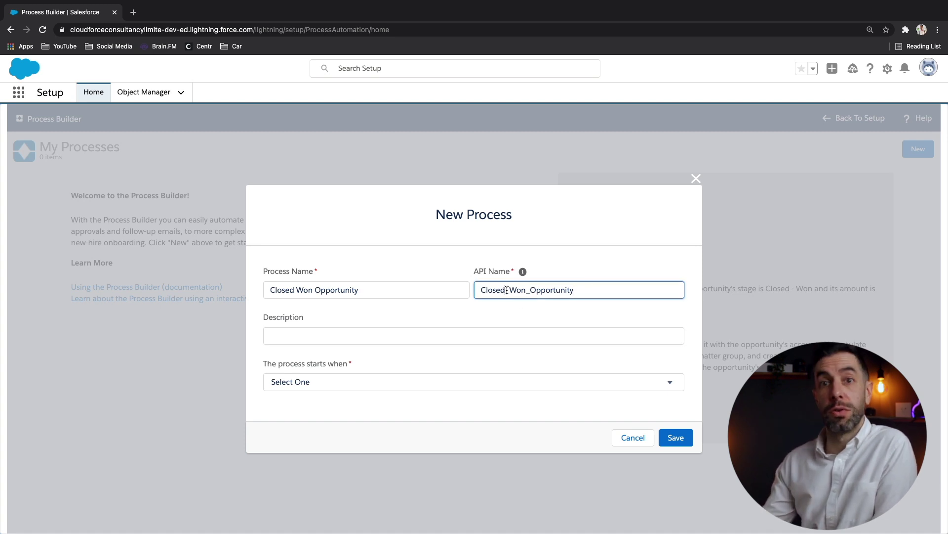
{"action": "left_click", "coordinate": [527, 290]}
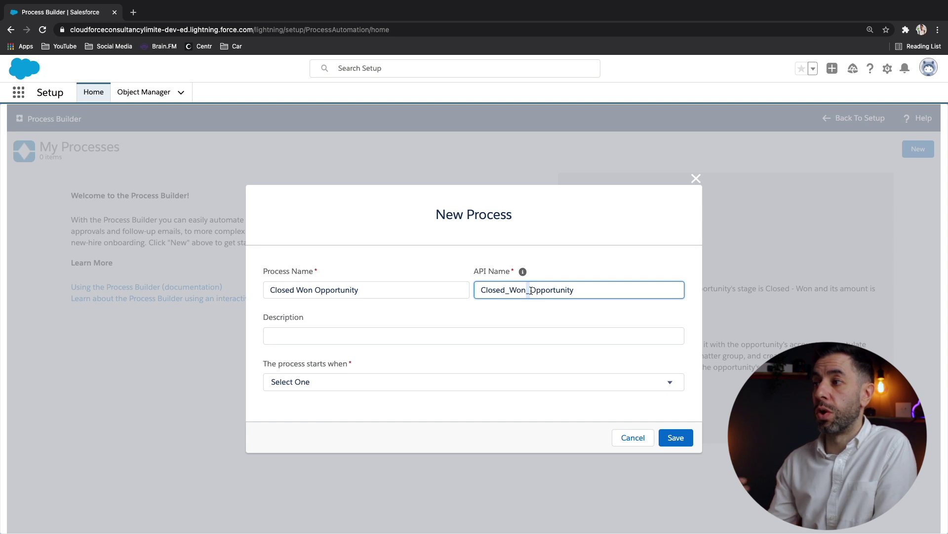
Paste the draft contract and follow-up task description into the Description field.
{"action": "key", "text": "Tab"}
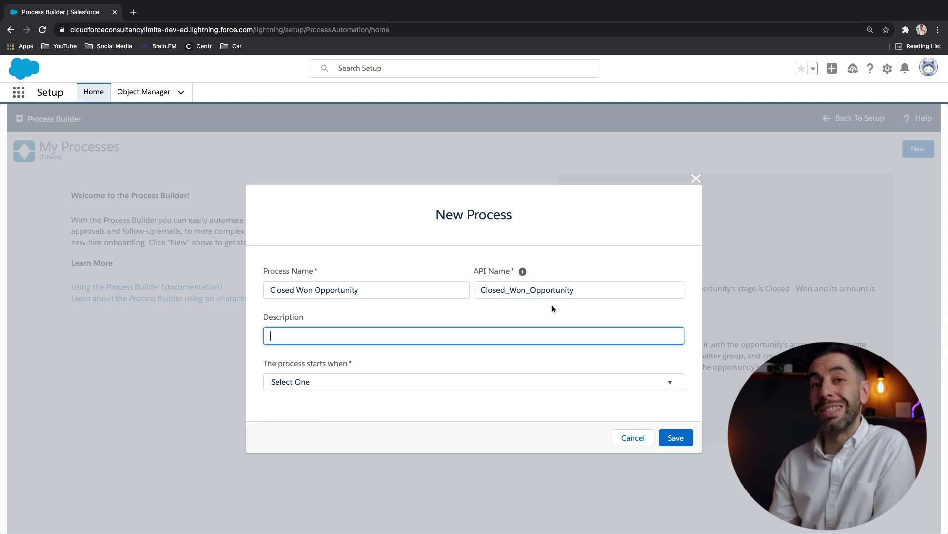
{"action": "double_click", "coordinate": [477, 272]}
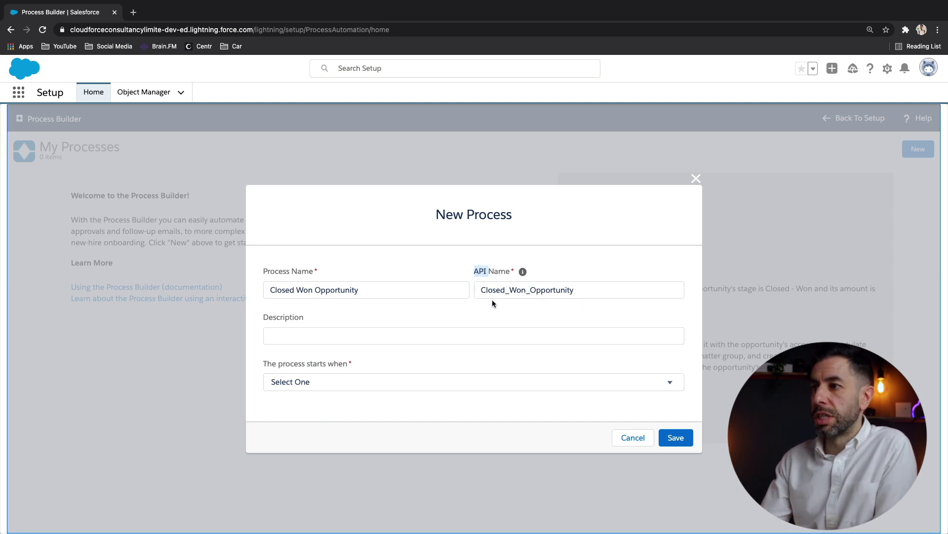
{"action": "left_click", "coordinate": [343, 335]}
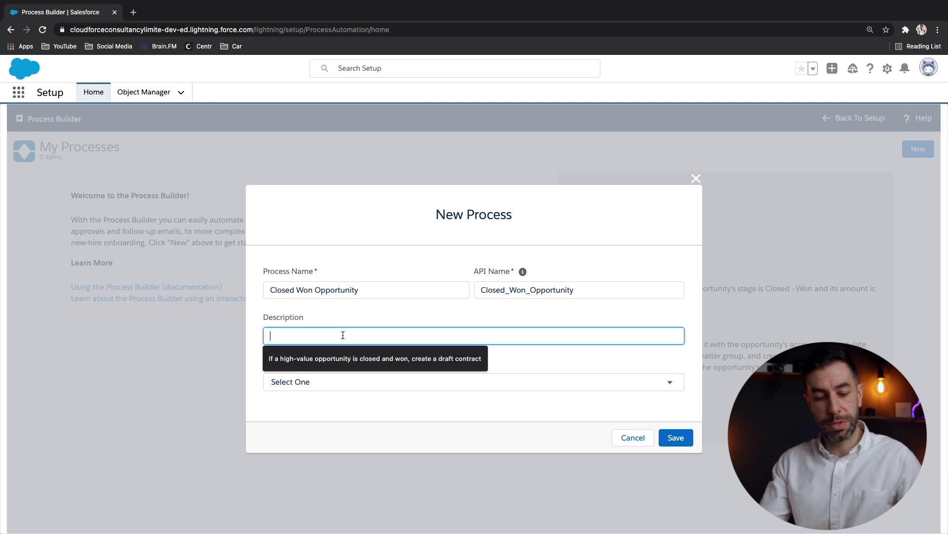
{"action": "type", "text": "If a high-value opportunity is closed and won, create a draft contract and a follow-up task for the account owner"}
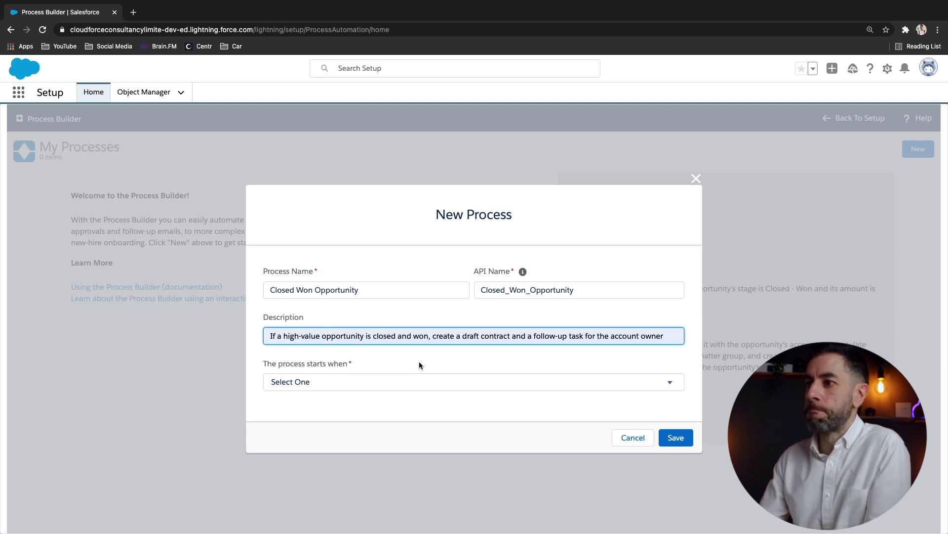
Set the process to start when 'A record changes' and save it.
{"action": "left_click", "coordinate": [406, 383]}
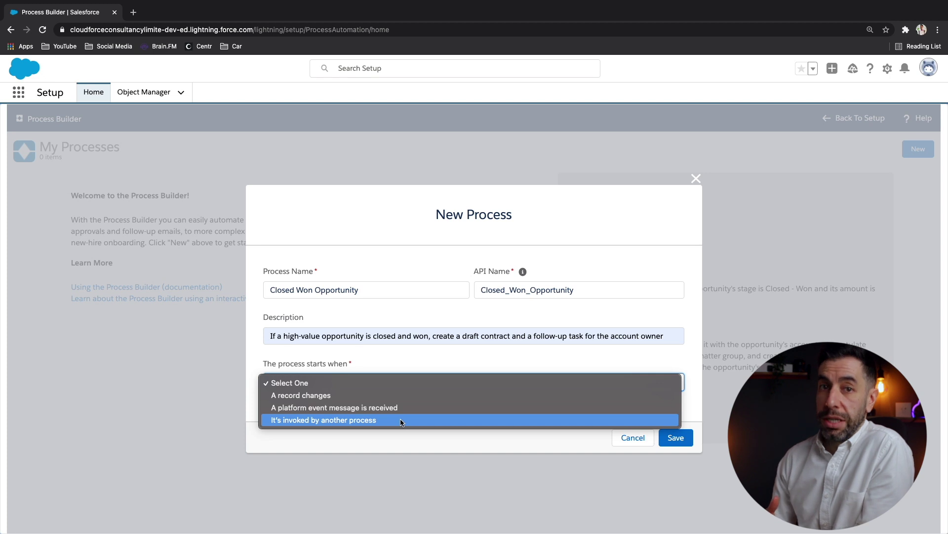
{"action": "left_click", "coordinate": [340, 396]}
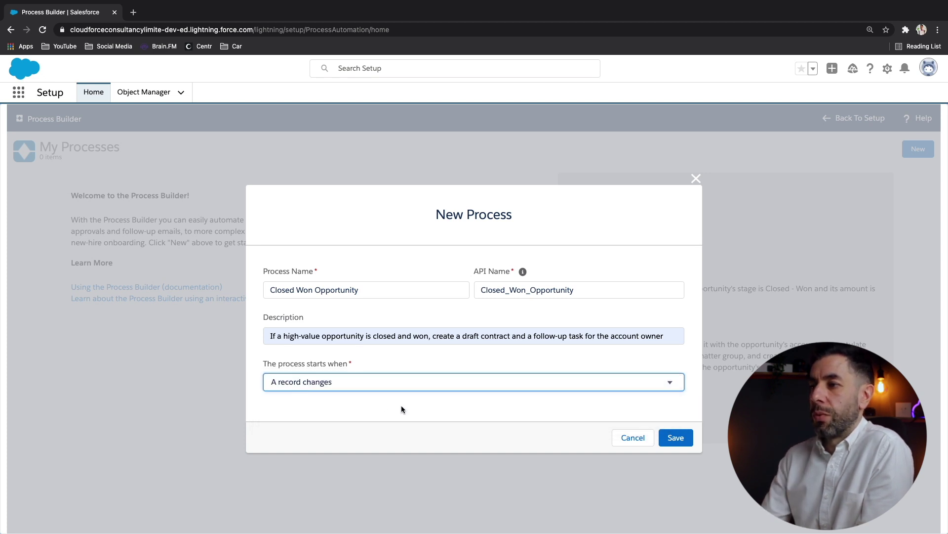
{"action": "left_click", "coordinate": [681, 438]}
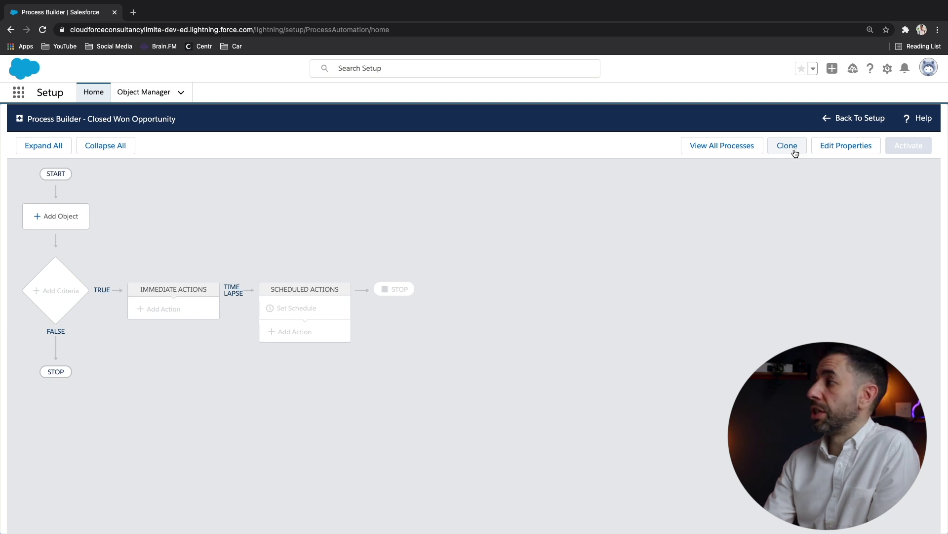
Open Edit Properties for the Closed Won Opportunity process.
{"action": "left_click", "coordinate": [831, 149]}
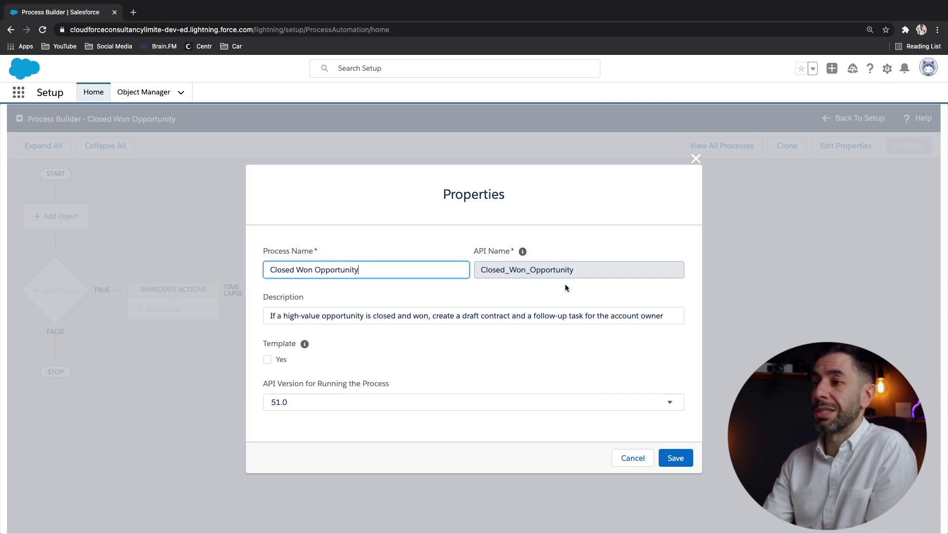
Review the properties, leave Template unchecked, and close the Properties dialog.
{"action": "left_click", "coordinate": [574, 267]}
{"action": "key", "text": "Tab"}
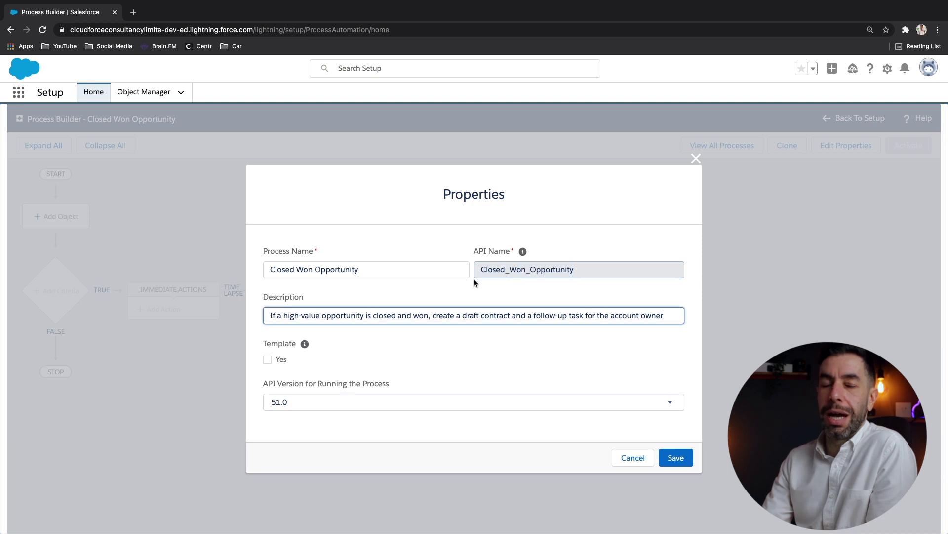
{"action": "left_click_drag", "start_coordinate": [267, 346], "coordinate": [315, 345]}
{"action": "mouse_move", "coordinate": [304, 344]}
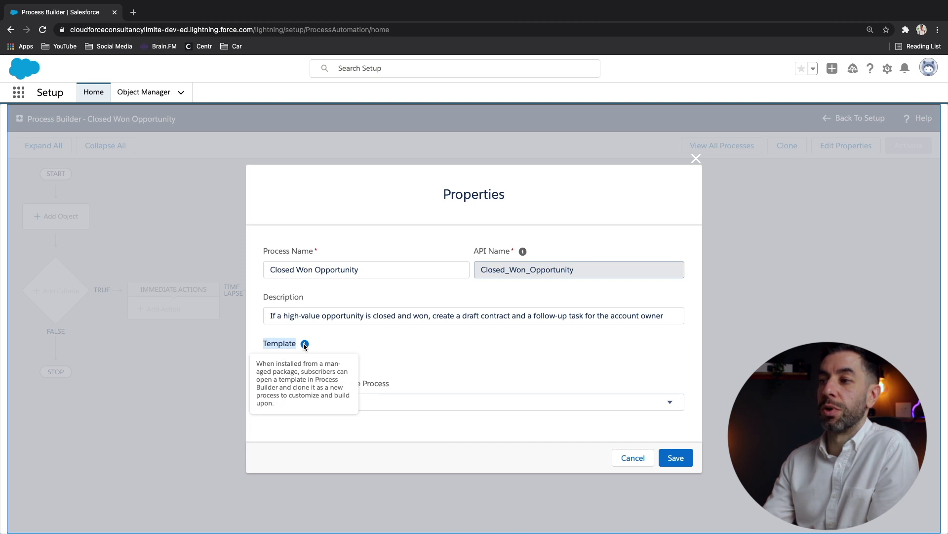
{"action": "left_click", "coordinate": [267, 361]}
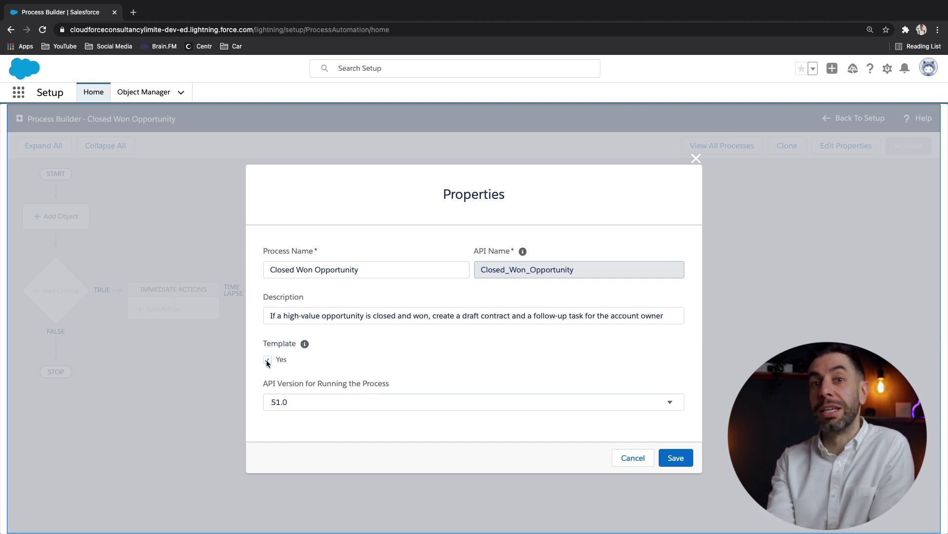
{"action": "left_click", "coordinate": [267, 361]}
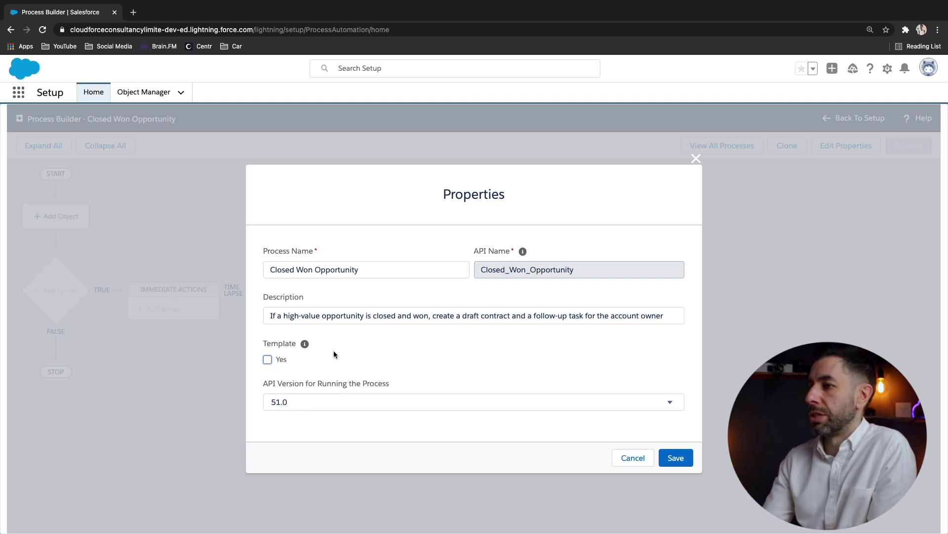
{"action": "left_click", "coordinate": [631, 455]}
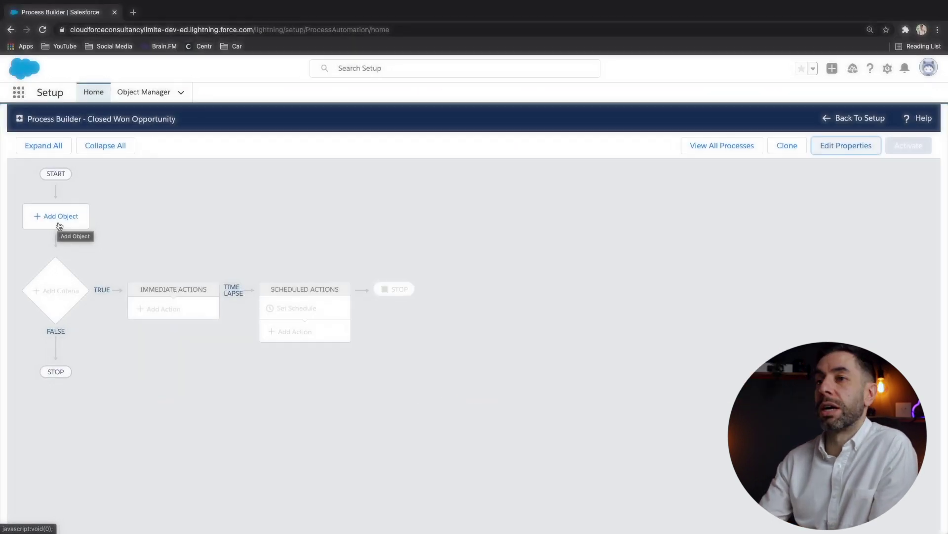
Set the process object to Opportunity, triggered when a record is created or edited, and save.
{"action": "left_click", "coordinate": [59, 225]}
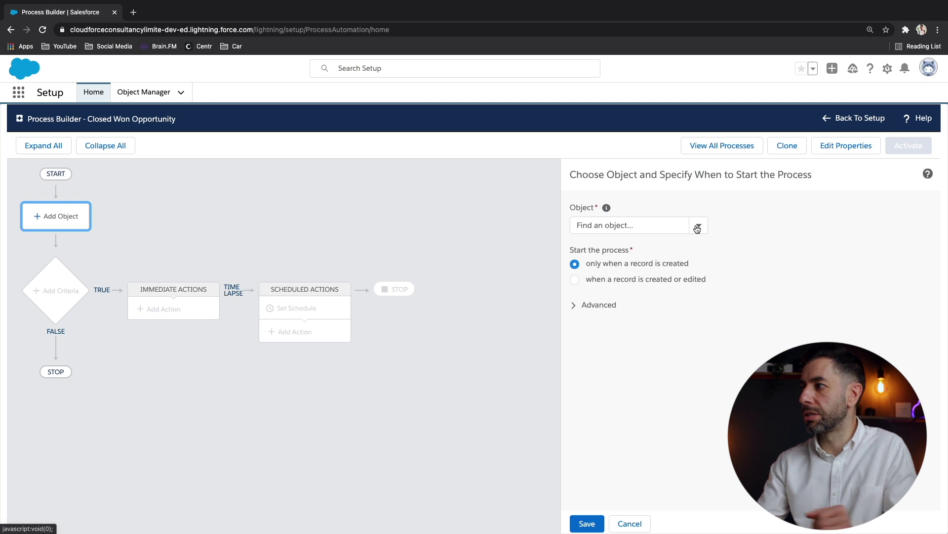
{"action": "left_click", "coordinate": [663, 225]}
{"action": "type", "text": "Opp"}
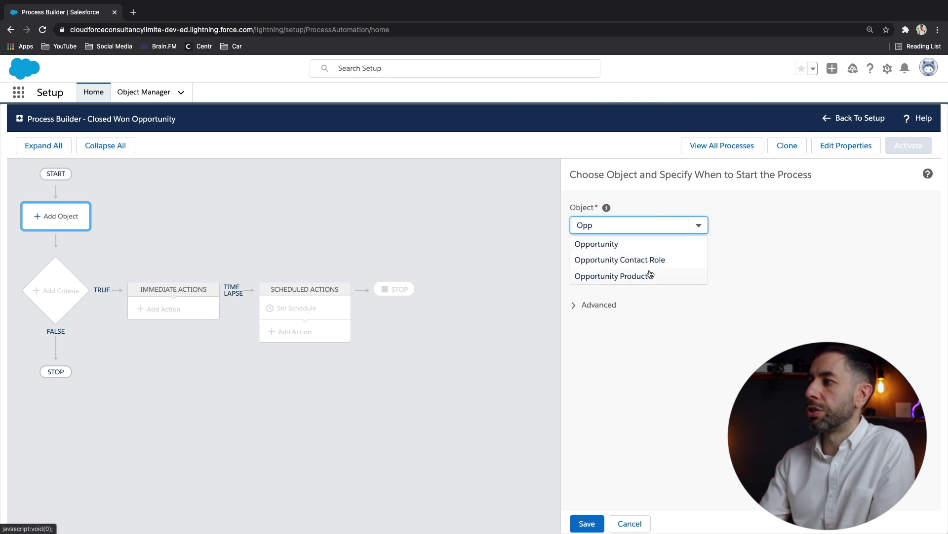
{"action": "left_click", "coordinate": [644, 247]}
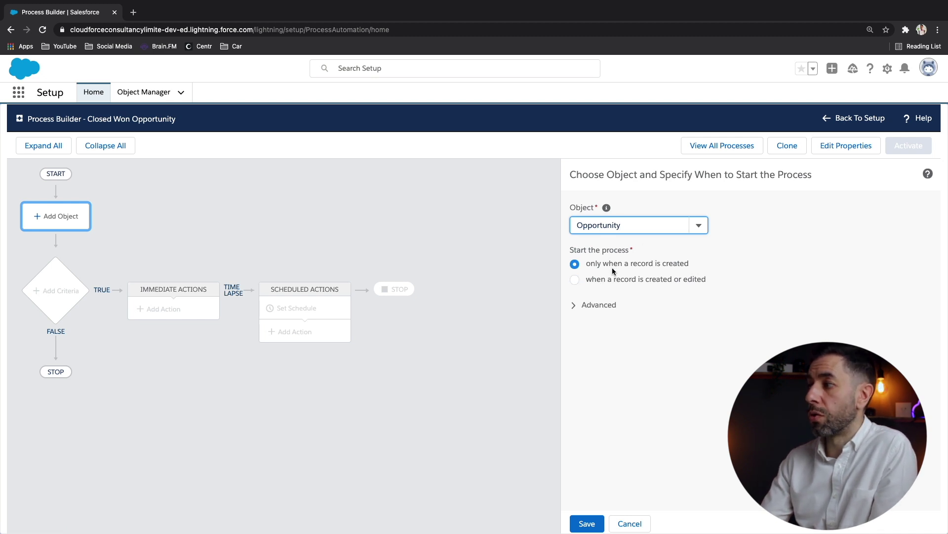
{"action": "left_click", "coordinate": [575, 280]}
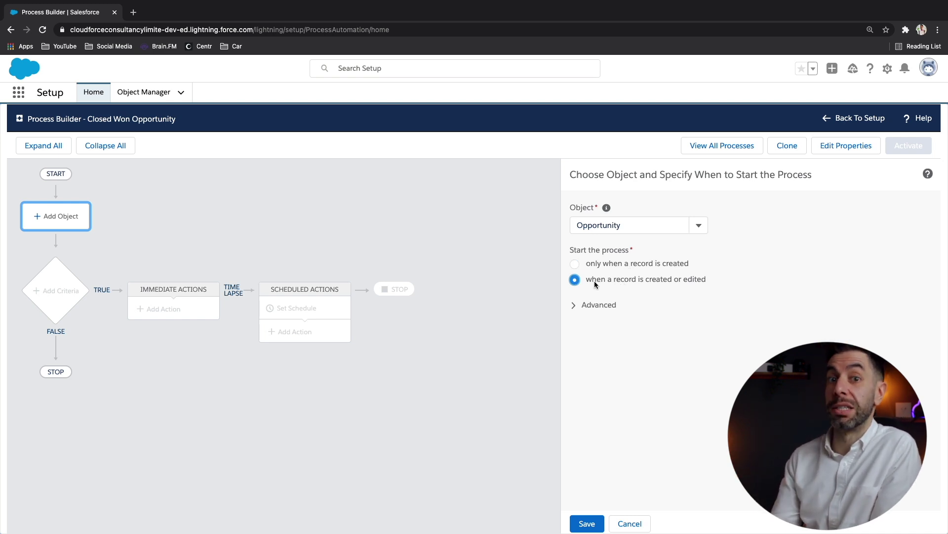
{"action": "left_click_drag", "start_coordinate": [588, 280], "coordinate": [710, 280]}
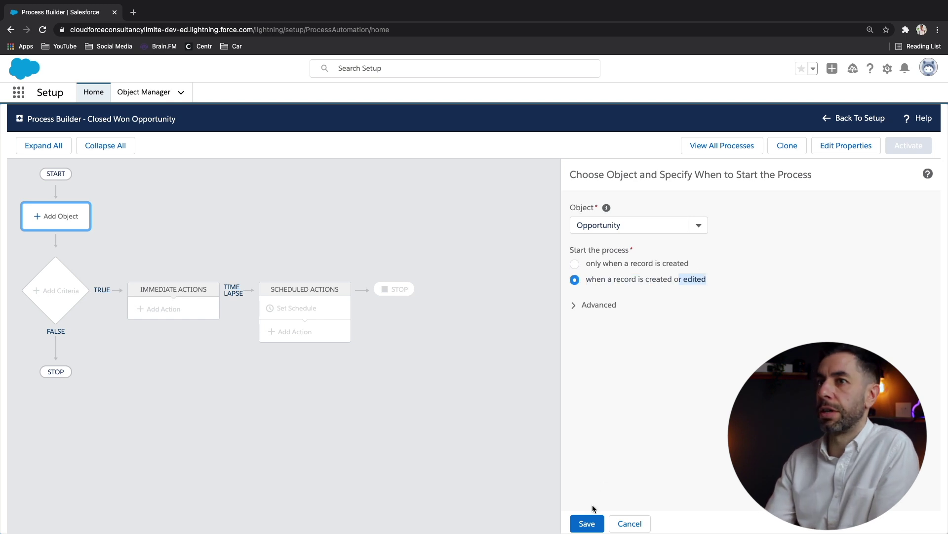
{"action": "left_click", "coordinate": [592, 523]}
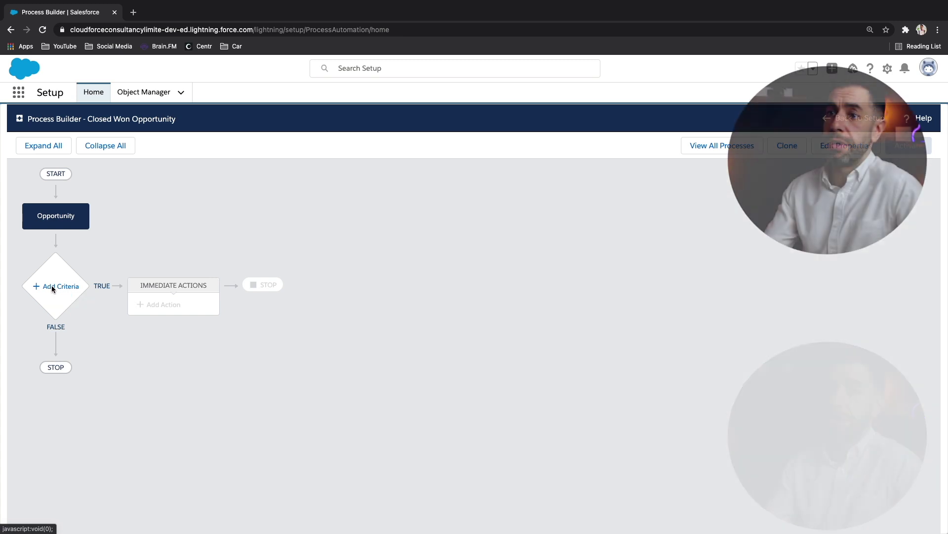
{"action": "left_click", "coordinate": [51, 285]}
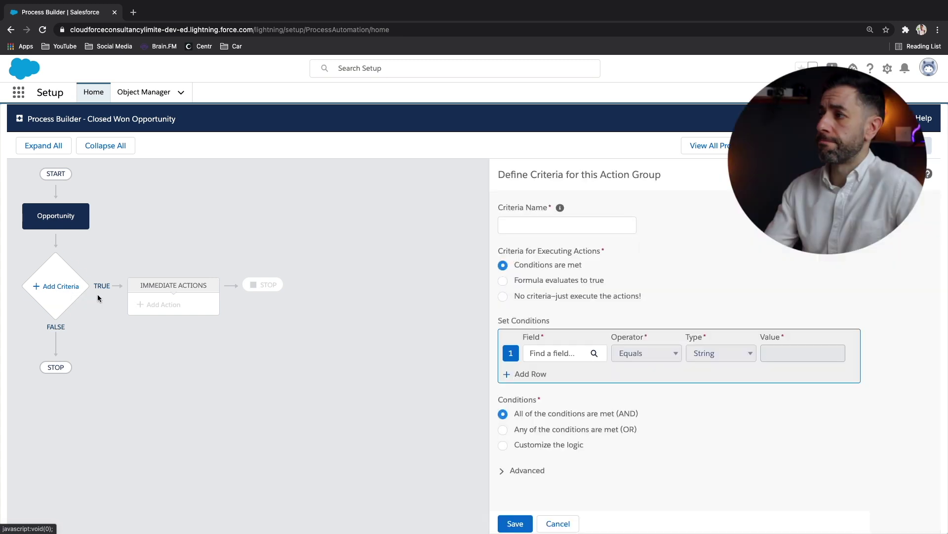
Name the criteria 'Closed Won and High Value' and pick a field for condition row 1.
{"action": "left_click", "coordinate": [516, 227]}
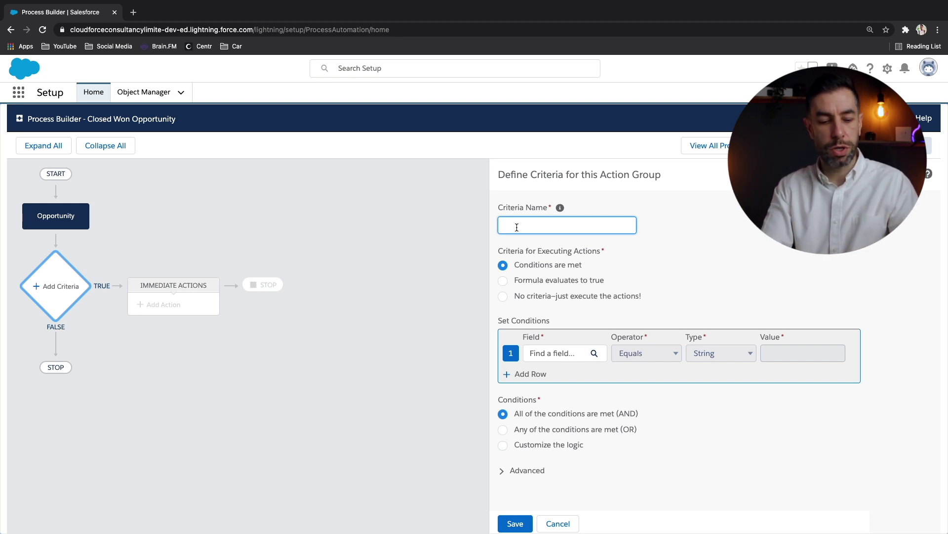
{"action": "type", "text": "Closed "}
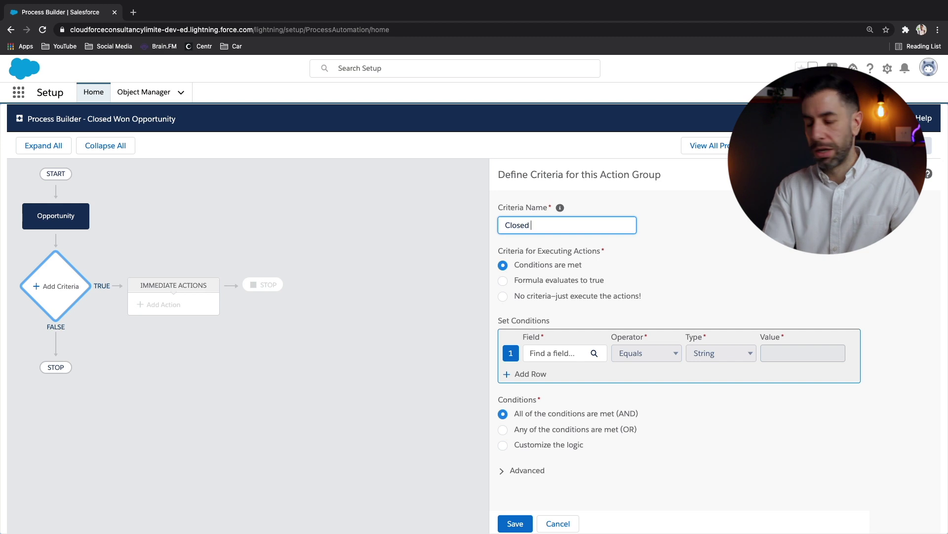
{"action": "type", "text": "Won "}
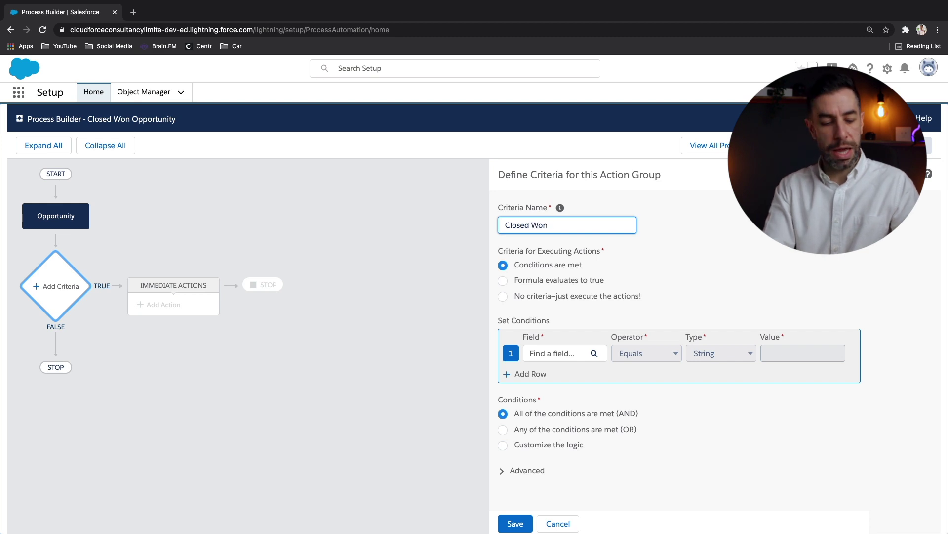
{"action": "type", "text": "and High Value"}
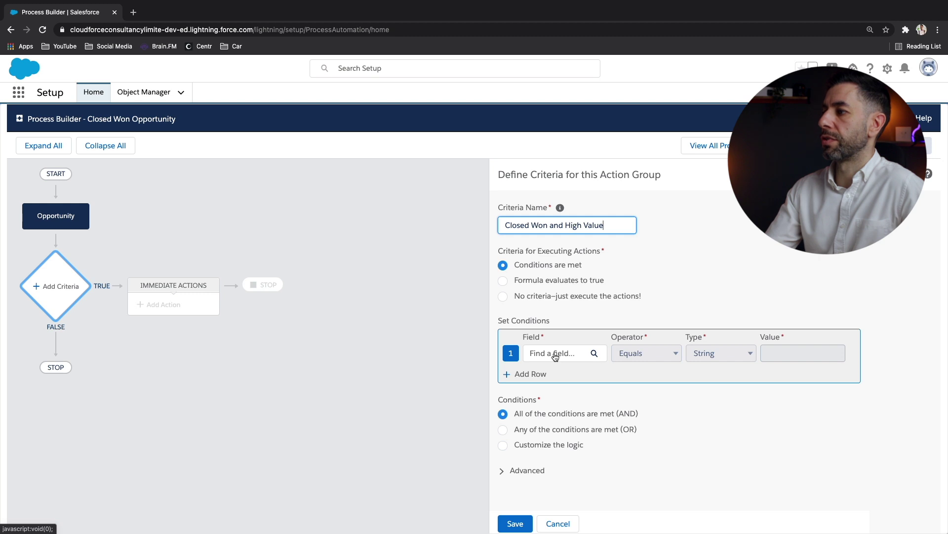
{"action": "left_click", "coordinate": [555, 355]}
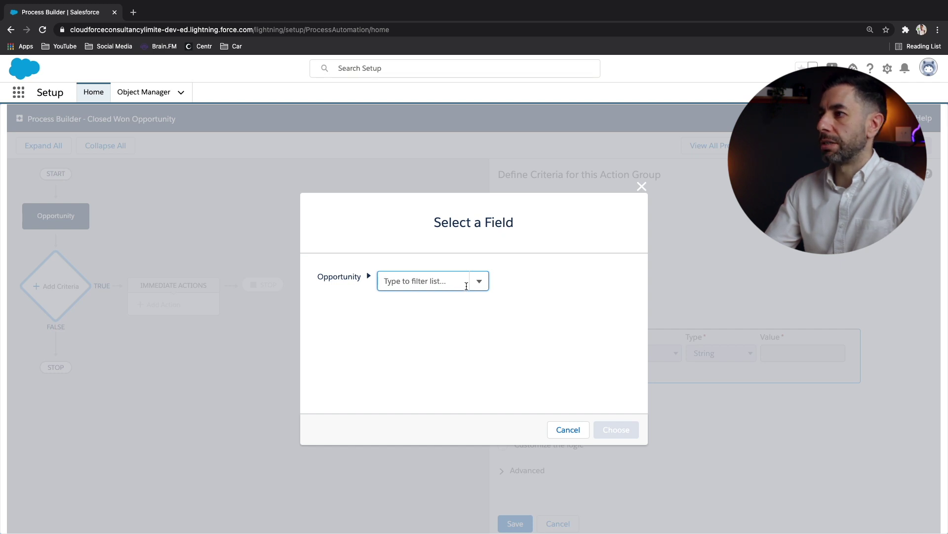
Filter the Opportunity fields with 'stag' and choose Stage for the first condition.
{"action": "left_click", "coordinate": [483, 283]}
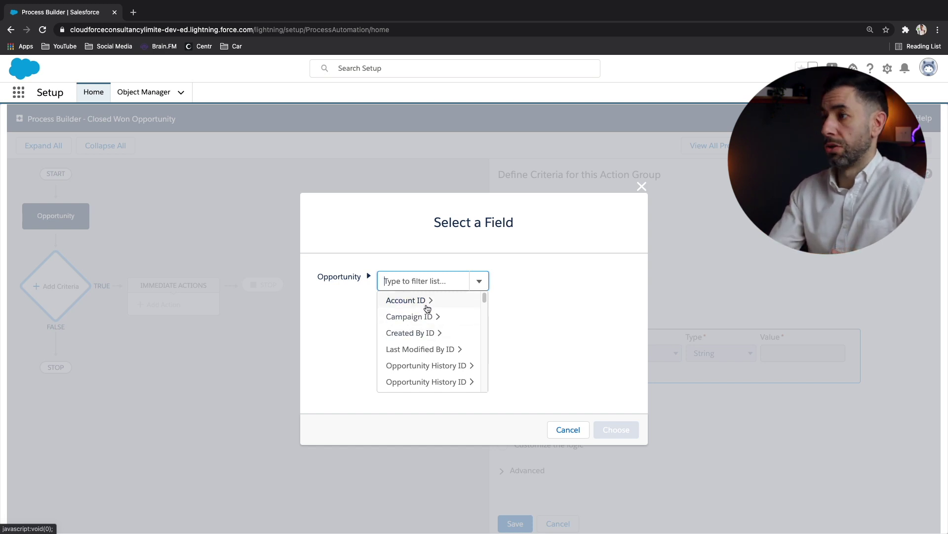
{"action": "scroll", "coordinate": [429, 322], "scroll_direction": "down", "scroll_amount": 5}
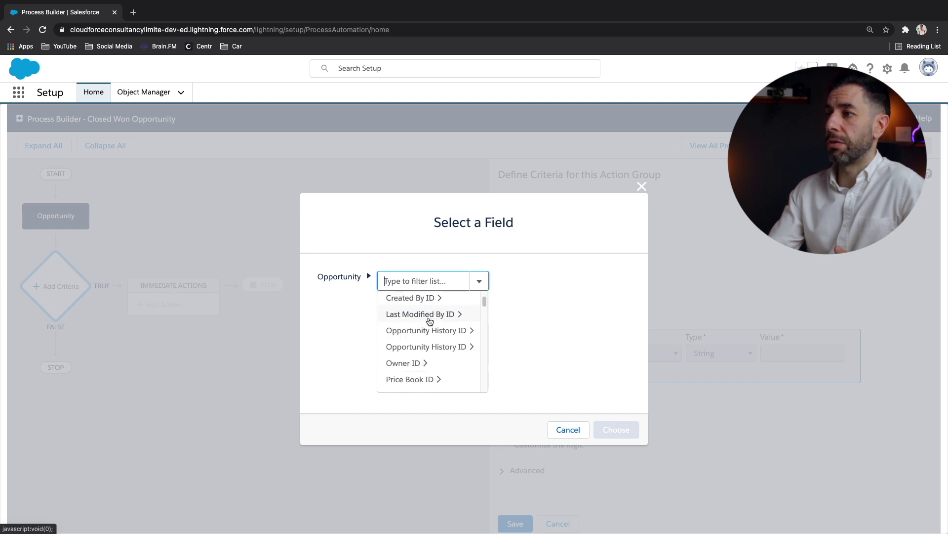
{"action": "scroll", "coordinate": [428, 321], "scroll_direction": "down", "scroll_amount": 10}
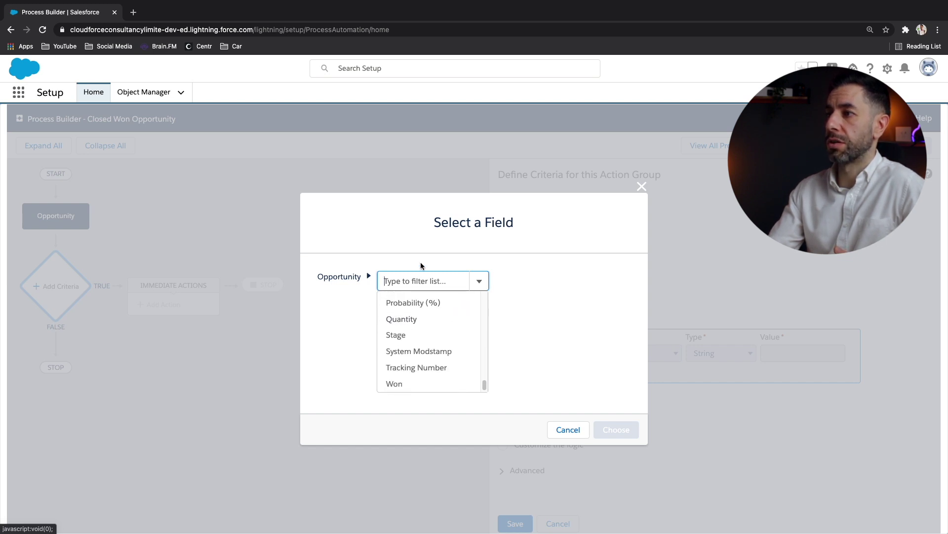
{"action": "type", "text": "stage"}
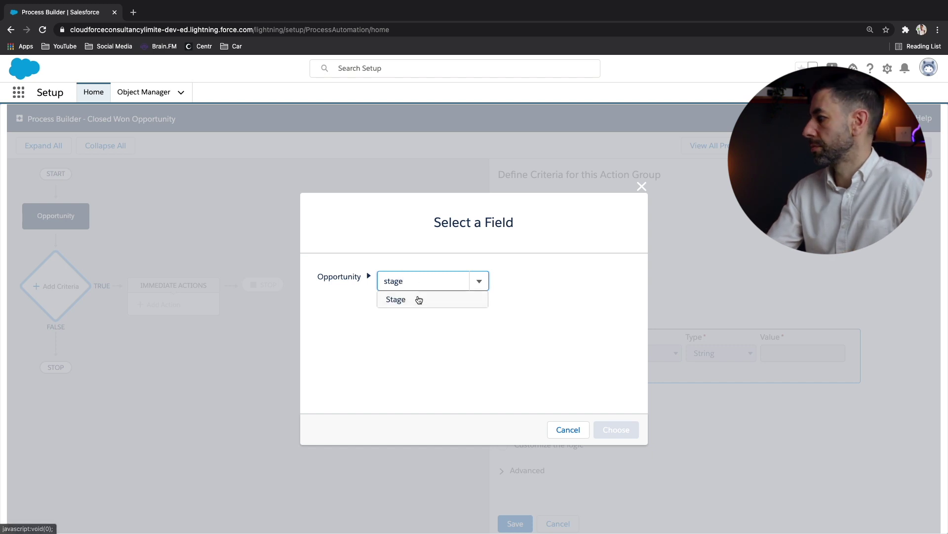
{"action": "left_click", "coordinate": [418, 299]}
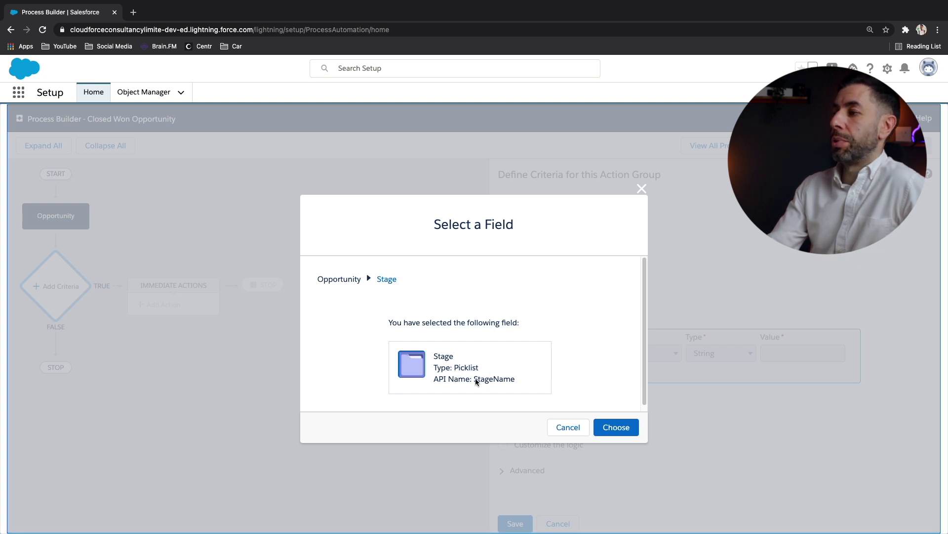
{"action": "key", "text": "Return"}
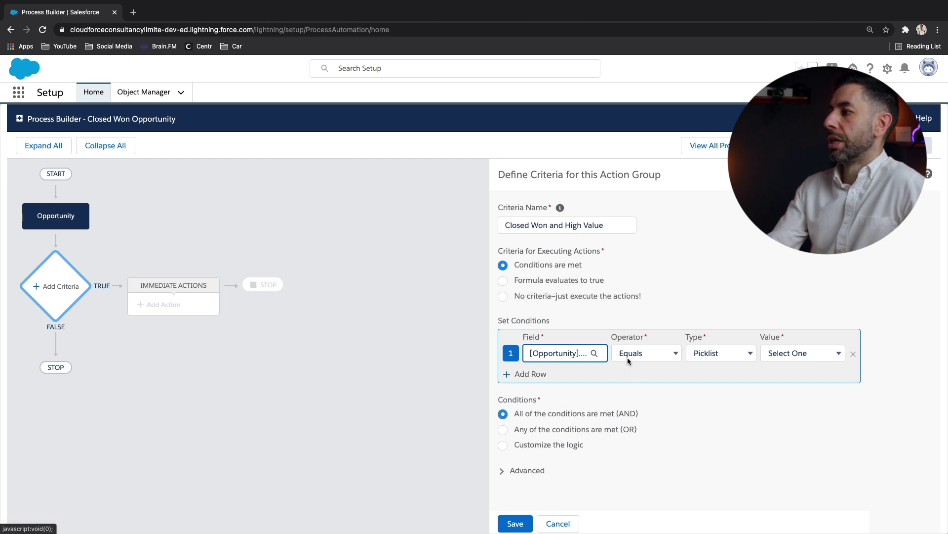
Set the first condition to Stage Equals Closed Won (Picklist type) and add a second condition row.
{"action": "left_click", "coordinate": [659, 356]}
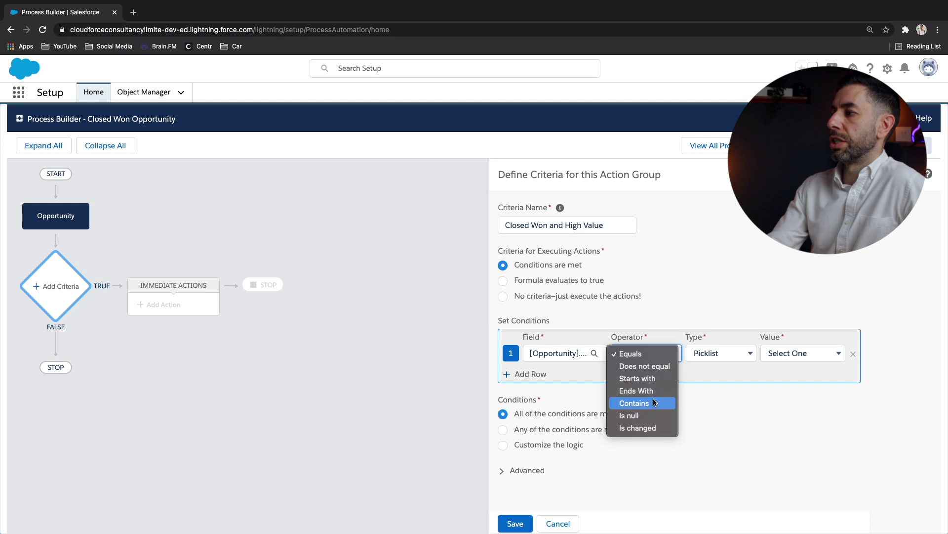
{"action": "left_click", "coordinate": [650, 358]}
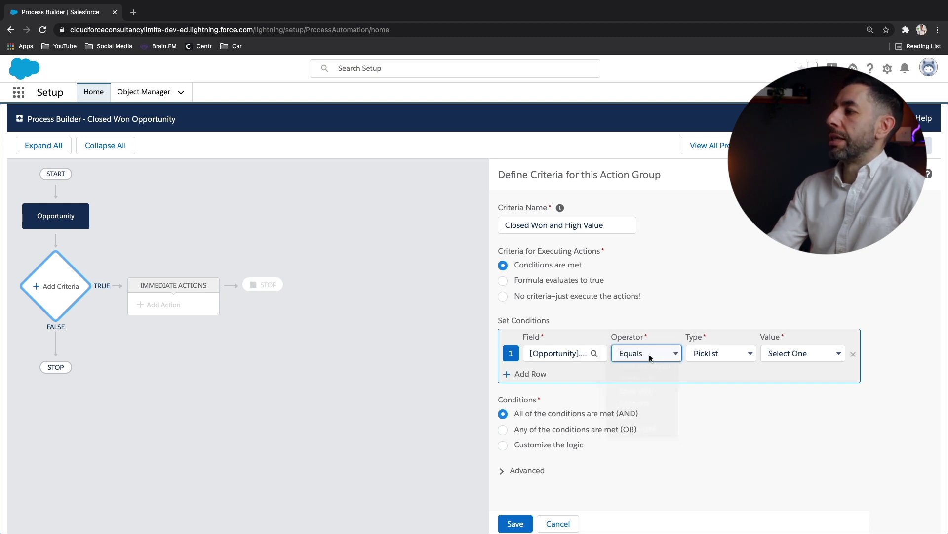
{"action": "left_click", "coordinate": [735, 359]}
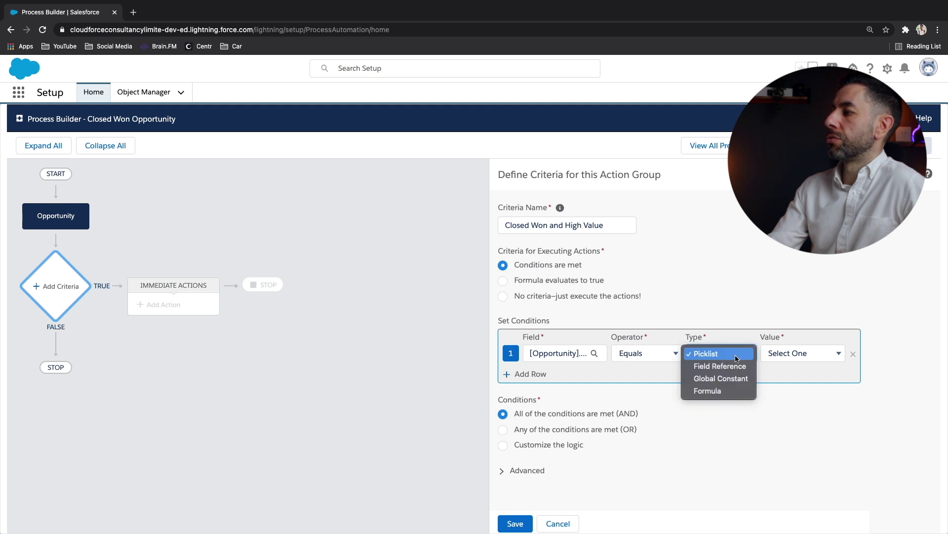
{"action": "left_click", "coordinate": [735, 353]}
{"action": "left_click", "coordinate": [781, 355]}
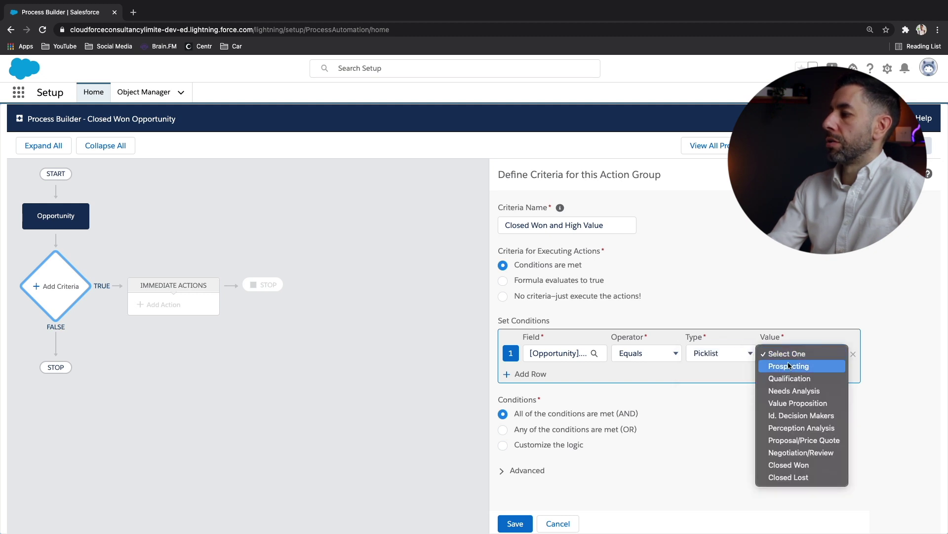
{"action": "left_click", "coordinate": [785, 465]}
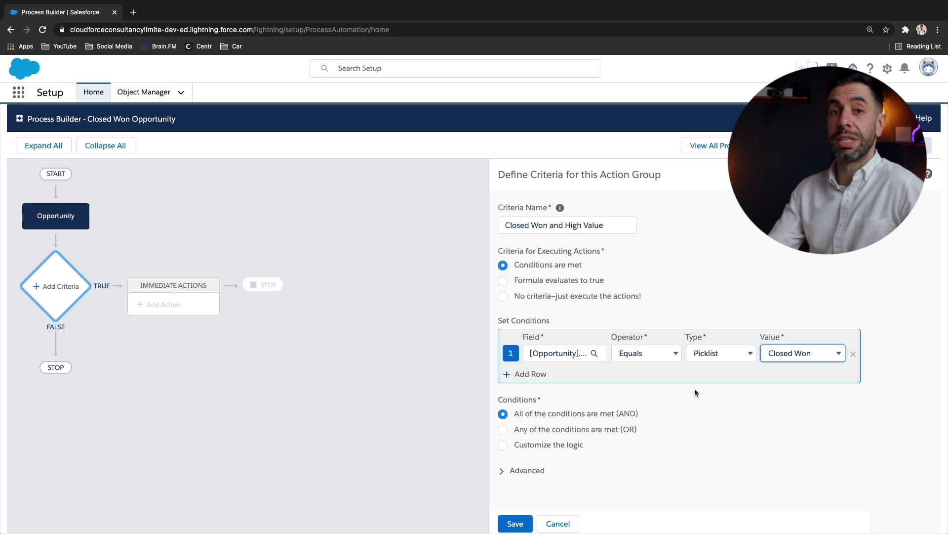
{"action": "left_click", "coordinate": [530, 375]}
Filter the field picker for 'amount' and choose Amount as row 2's field.
{"action": "left_click", "coordinate": [552, 375]}
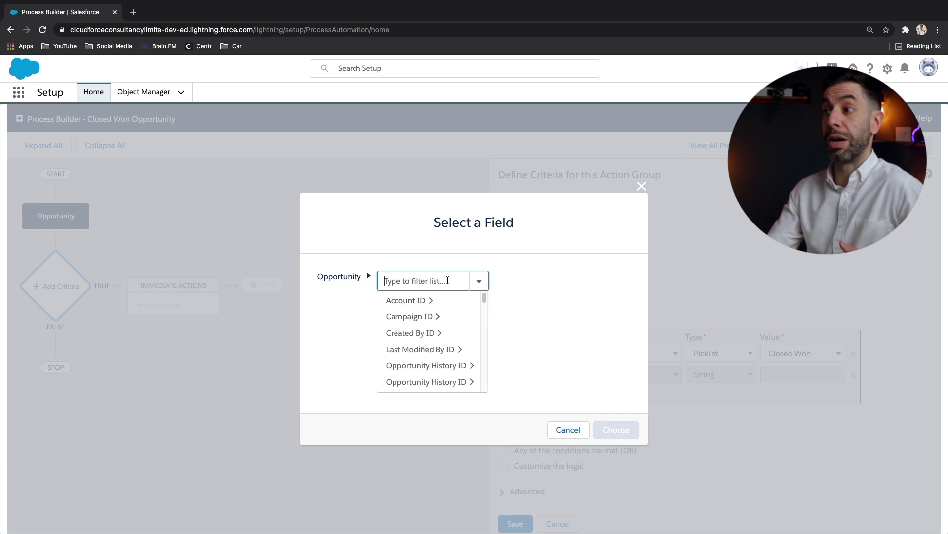
{"action": "type", "text": "amount"}
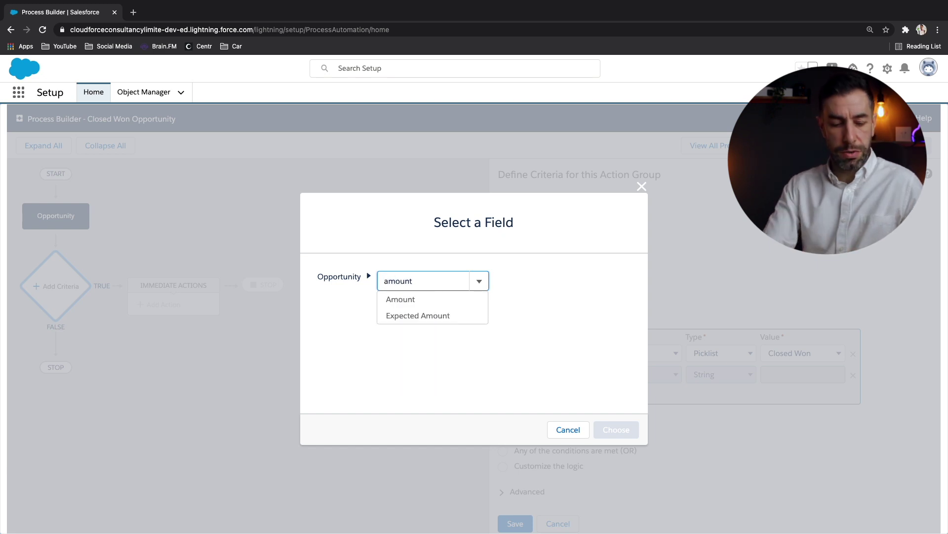
{"action": "left_click", "coordinate": [433, 305]}
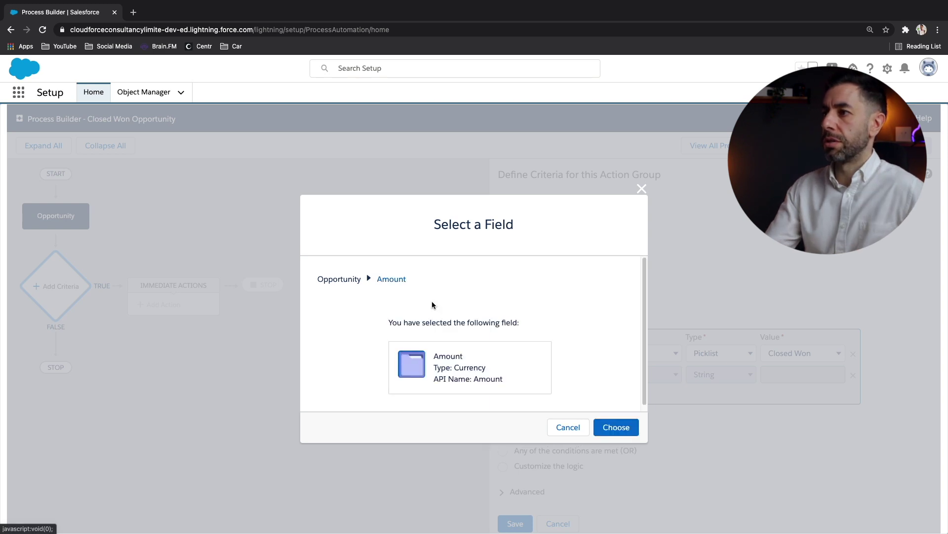
{"action": "left_click", "coordinate": [615, 428]}
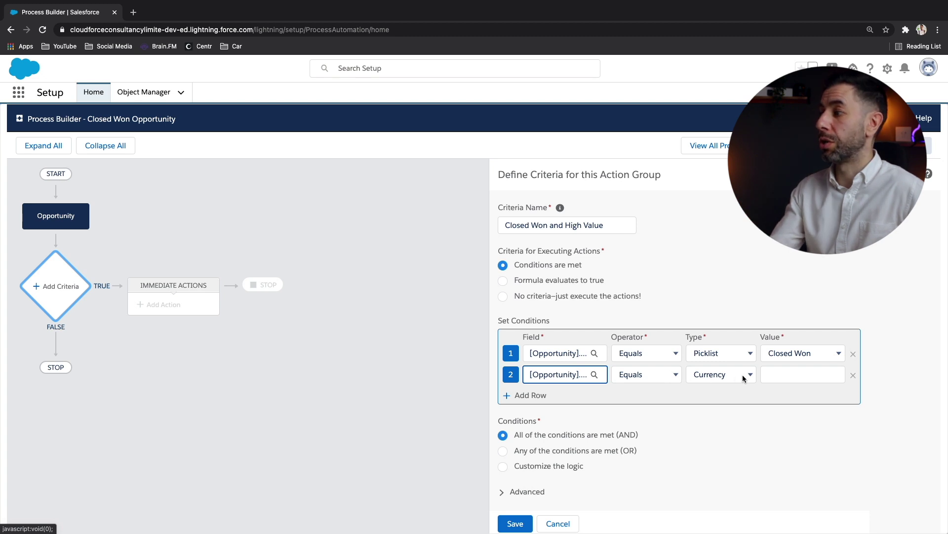
Make the Amount condition greater than or equal to 250000 and combine conditions with OR.
{"action": "left_click", "coordinate": [675, 375]}
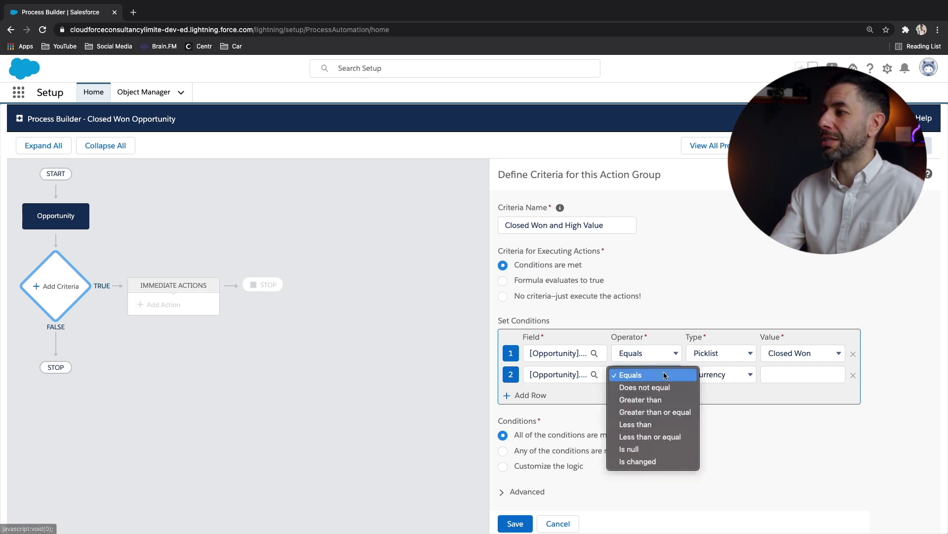
{"action": "left_click", "coordinate": [659, 412]}
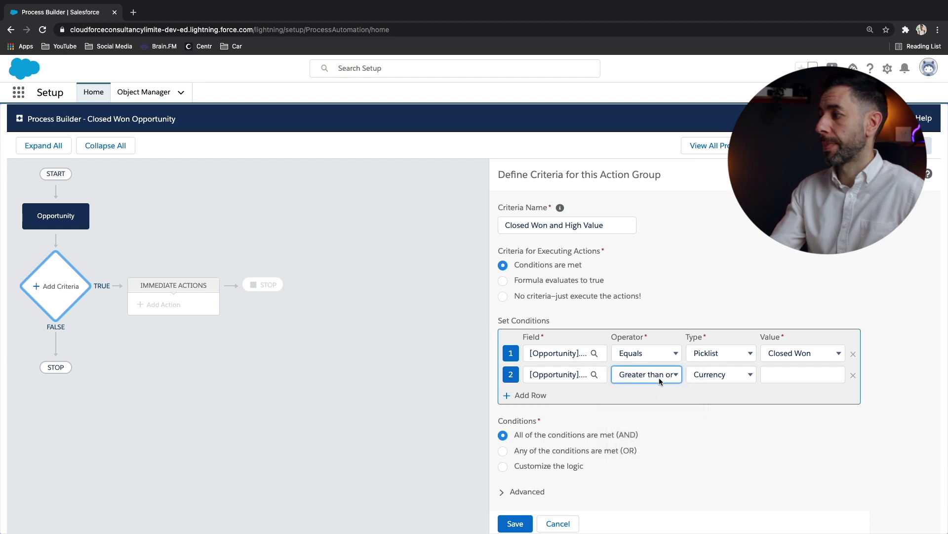
{"action": "left_click", "coordinate": [780, 374]}
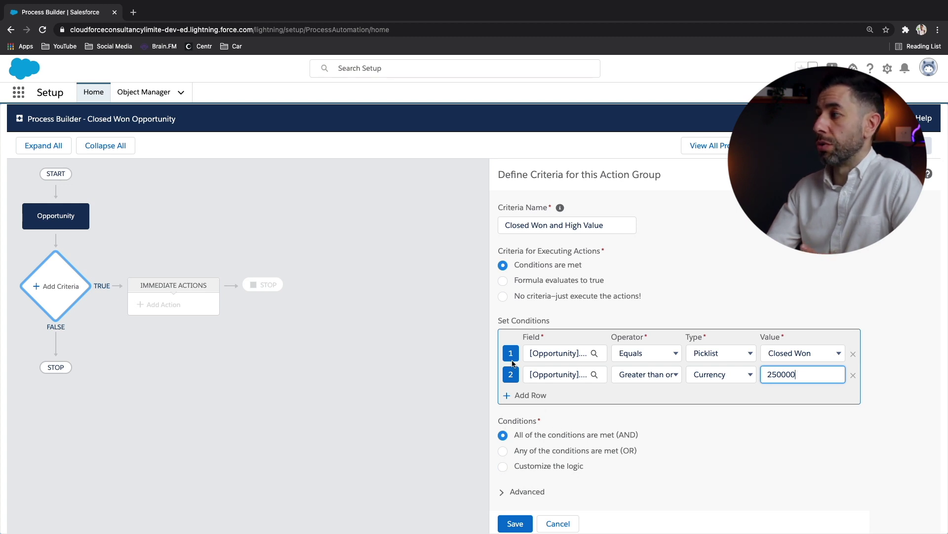
{"action": "double_click", "coordinate": [627, 434]}
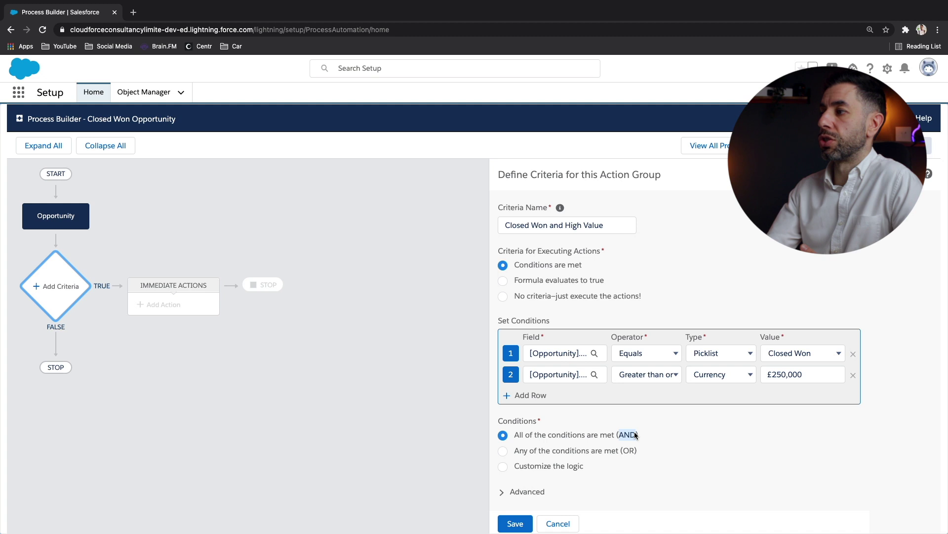
{"action": "left_click", "coordinate": [532, 452]}
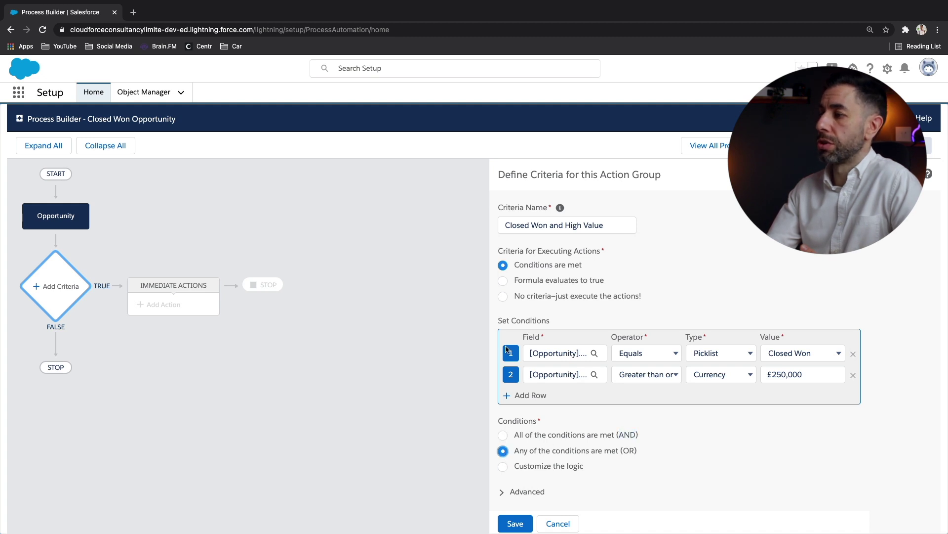
Try a sample custom logic string, clear it, then switch to All conditions met (AND).
{"action": "left_click", "coordinate": [503, 467]}
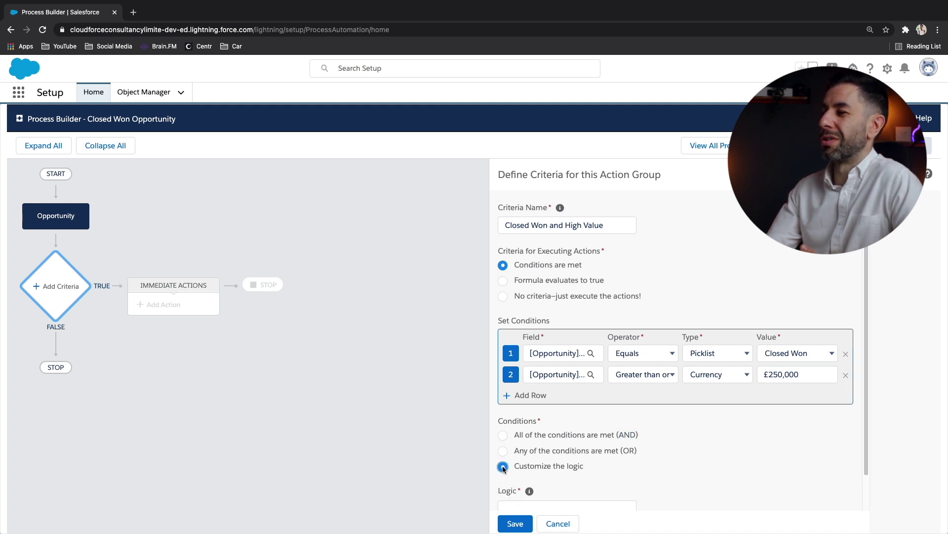
{"action": "scroll", "coordinate": [503, 468], "scroll_direction": "down", "scroll_amount": 1}
{"action": "left_click", "coordinate": [523, 469]}
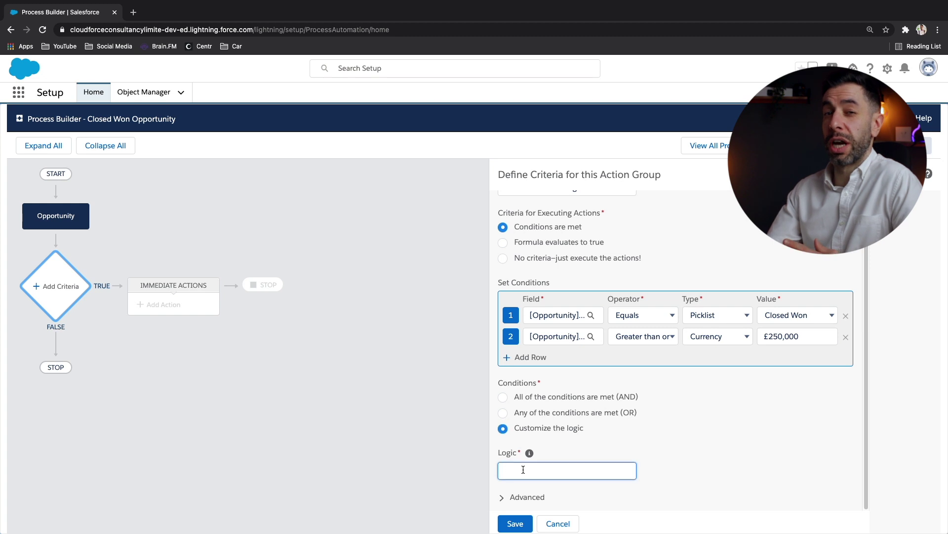
{"action": "type", "text": "(1 "}
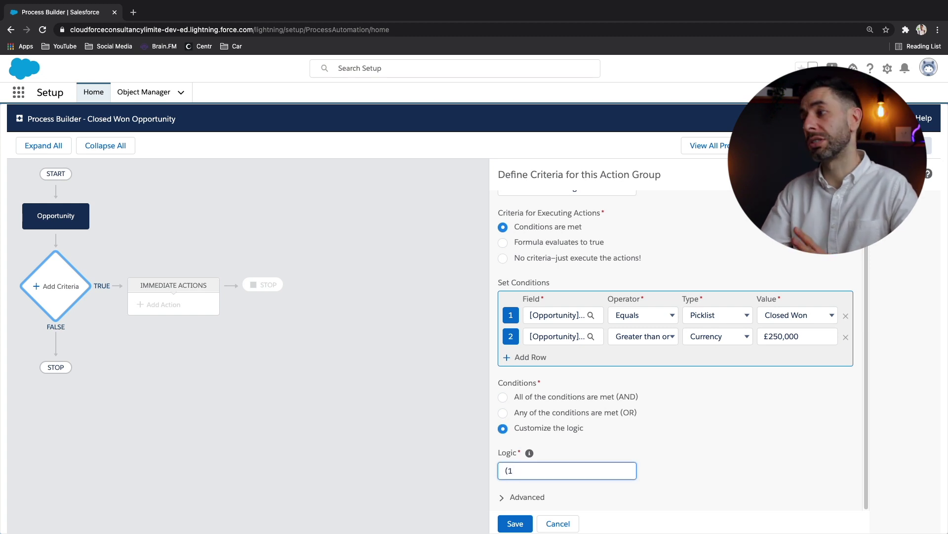
{"action": "type", "text": "AND 2"}
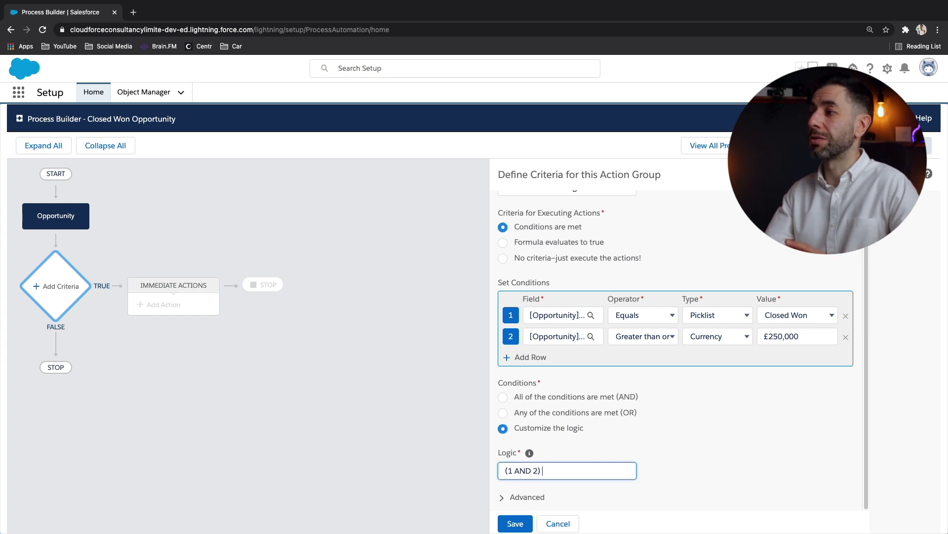
{"action": "type", "text": ") OR 3"}
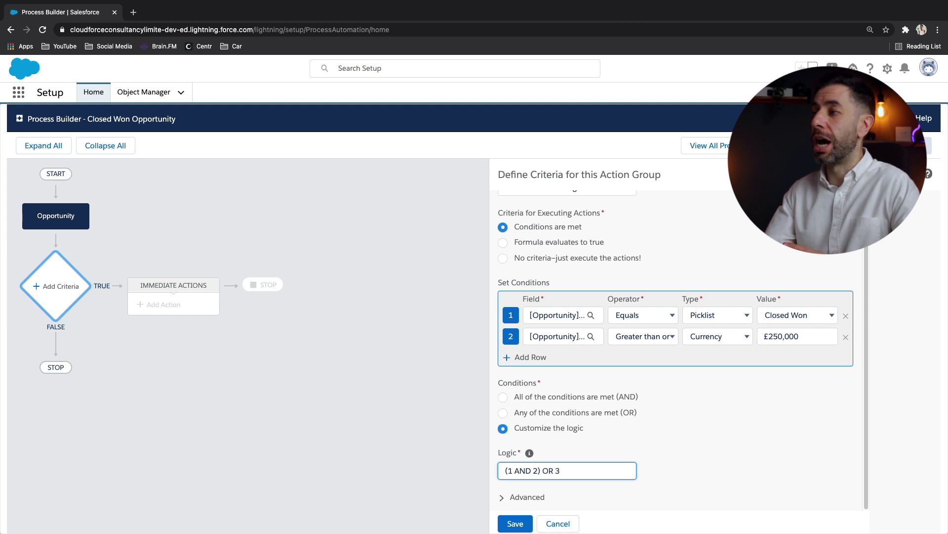
{"action": "type", "text": " OR"}
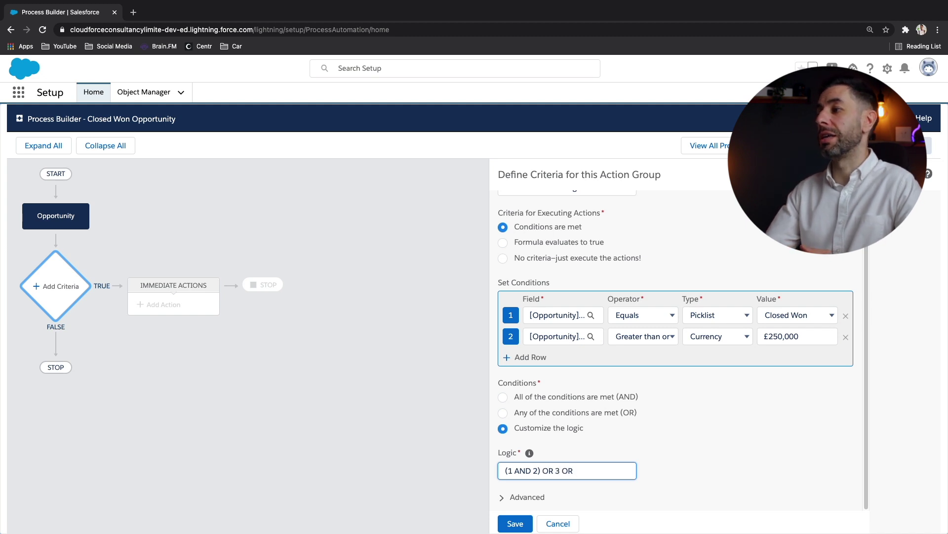
{"action": "type", "text": " 4 "}
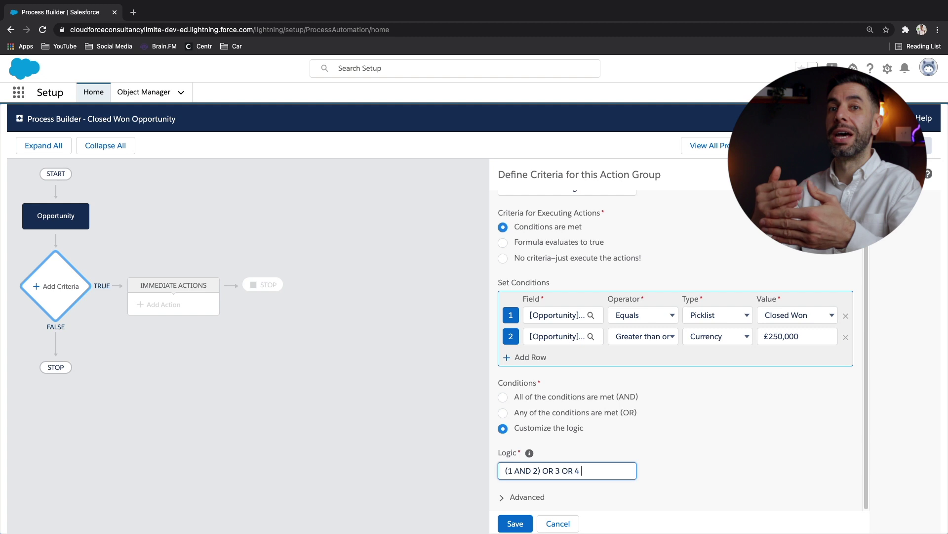
{"action": "type", "text": "OR ("}
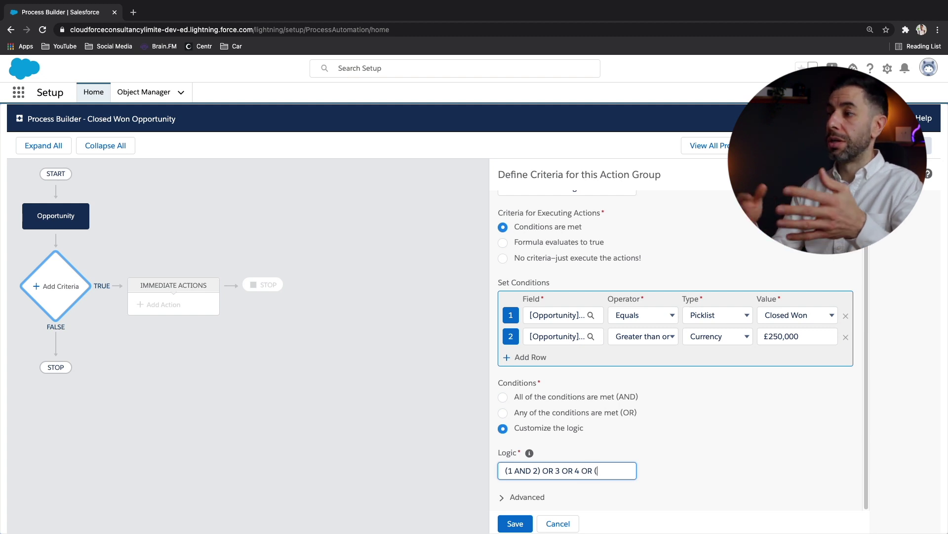
{"action": "type", "text": "5 AND"}
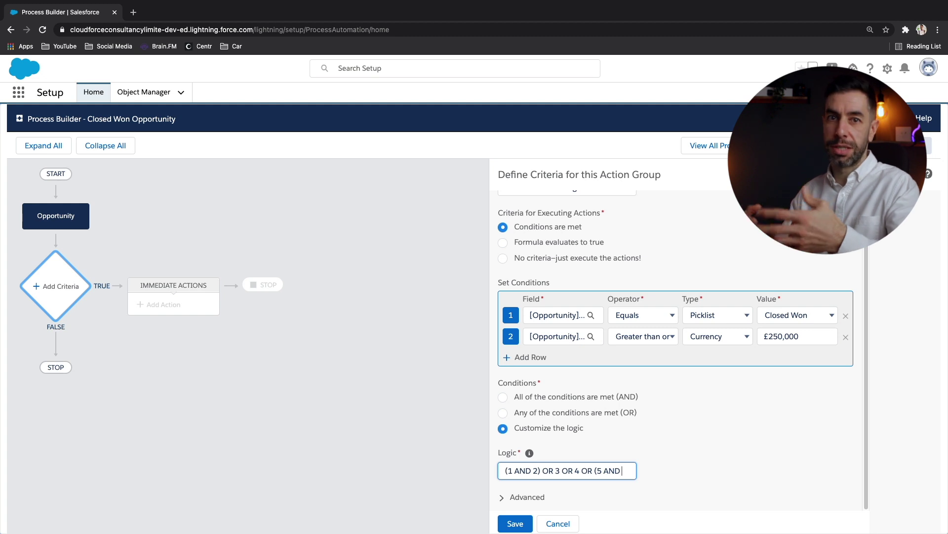
{"action": "type", "text": " 6)..."}
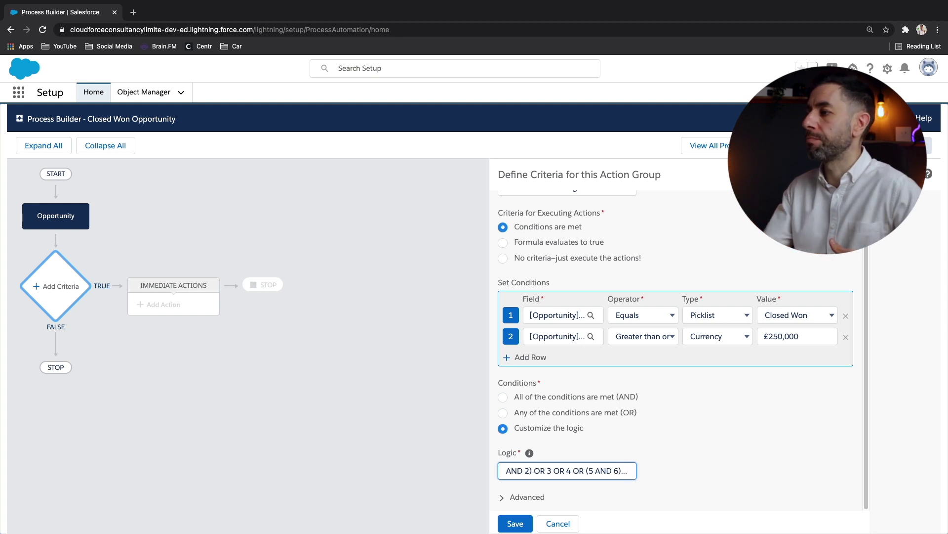
{"action": "key", "text": "ctrl+a"}
{"action": "key", "text": "BackSpace"}
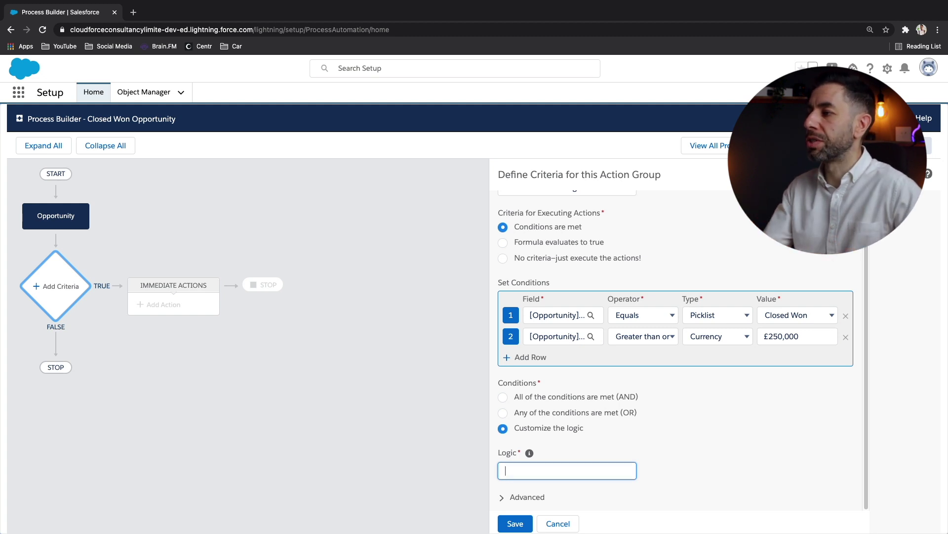
{"action": "left_click", "coordinate": [503, 397]}
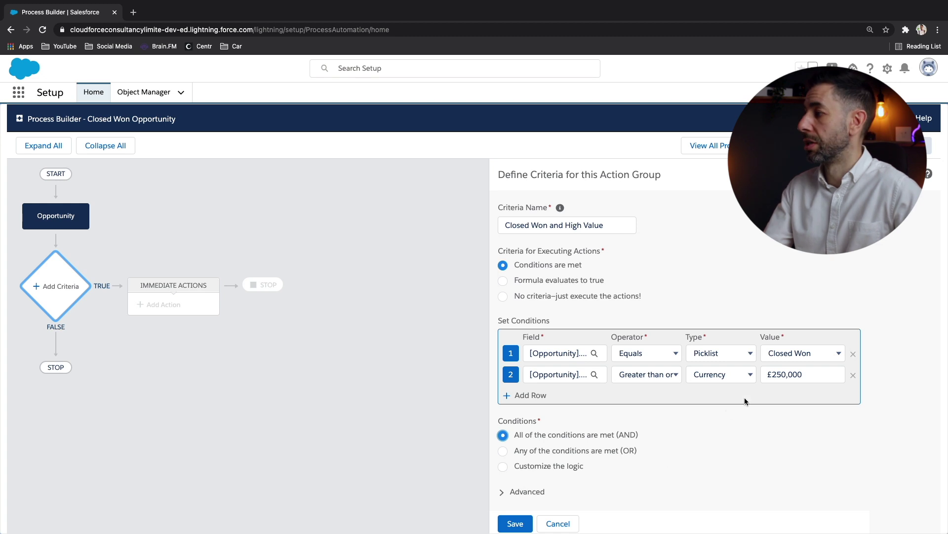
Keep the amount at £250,000, enable Advanced 'only when specified changes are made', and save the criteria.
{"action": "left_click", "coordinate": [810, 374]}
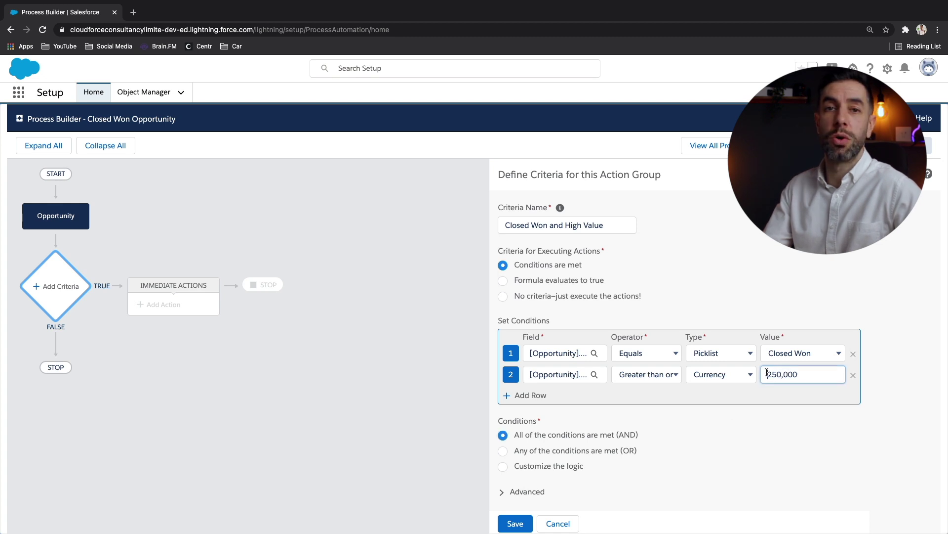
{"action": "left_click", "coordinate": [805, 396]}
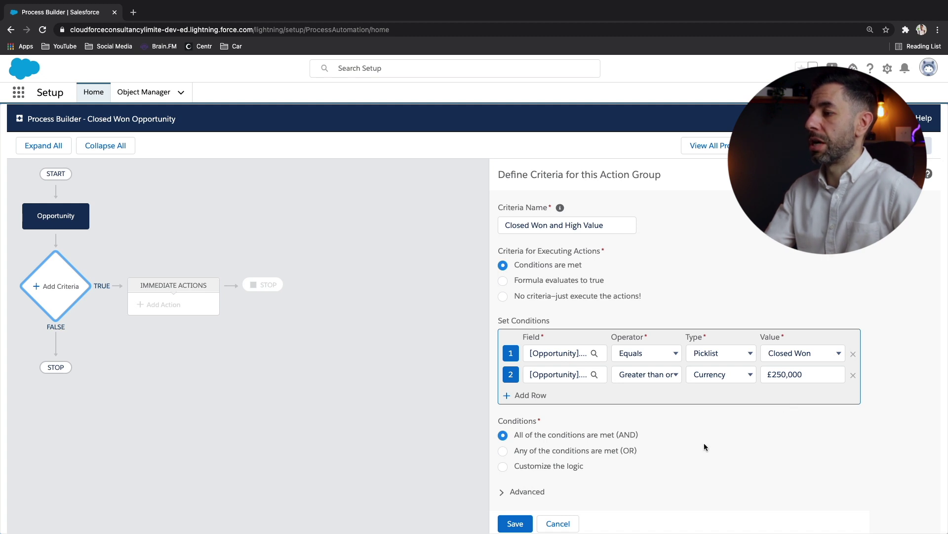
{"action": "left_click", "coordinate": [524, 492]}
{"action": "scroll", "coordinate": [561, 476], "scroll_direction": "down", "scroll_amount": 1}
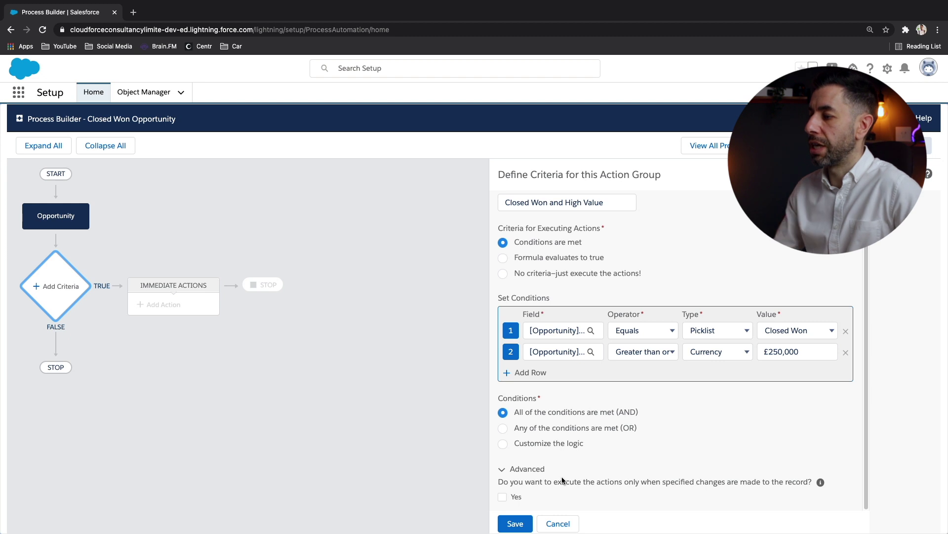
{"action": "left_click", "coordinate": [504, 496]}
{"action": "mouse_move", "coordinate": [820, 482]}
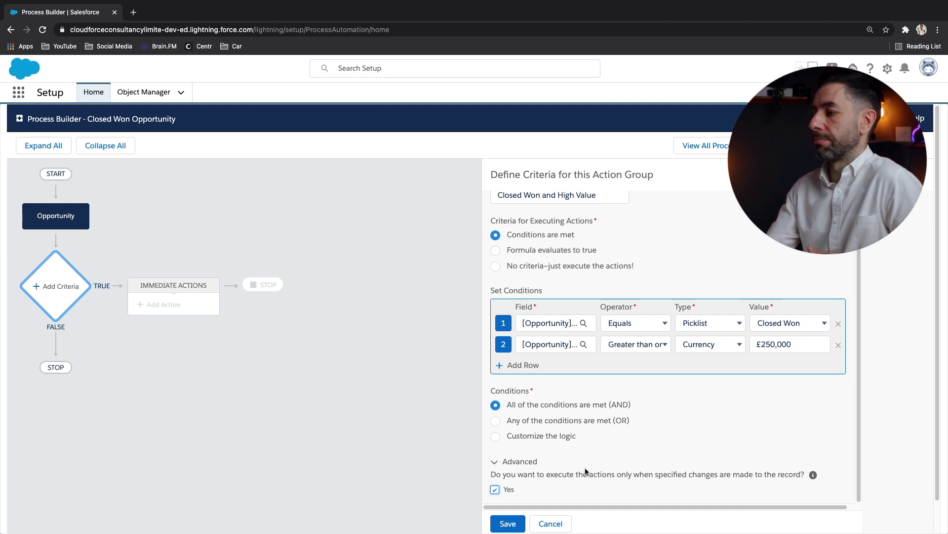
{"action": "left_click", "coordinate": [505, 523]}
Begin an immediate action for Closed Won and High Value, cancelling once before retrying.
{"action": "left_click", "coordinate": [157, 305]}
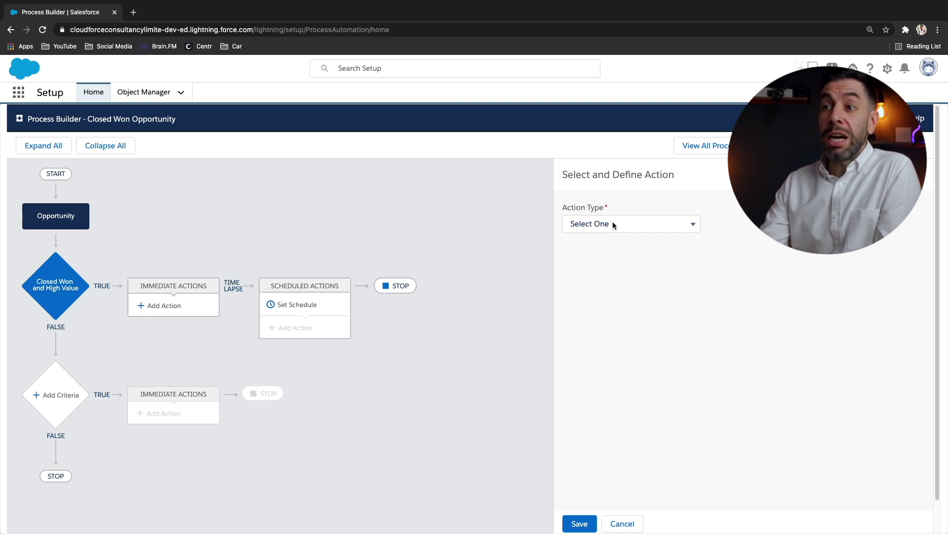
{"action": "left_click", "coordinate": [622, 524]}
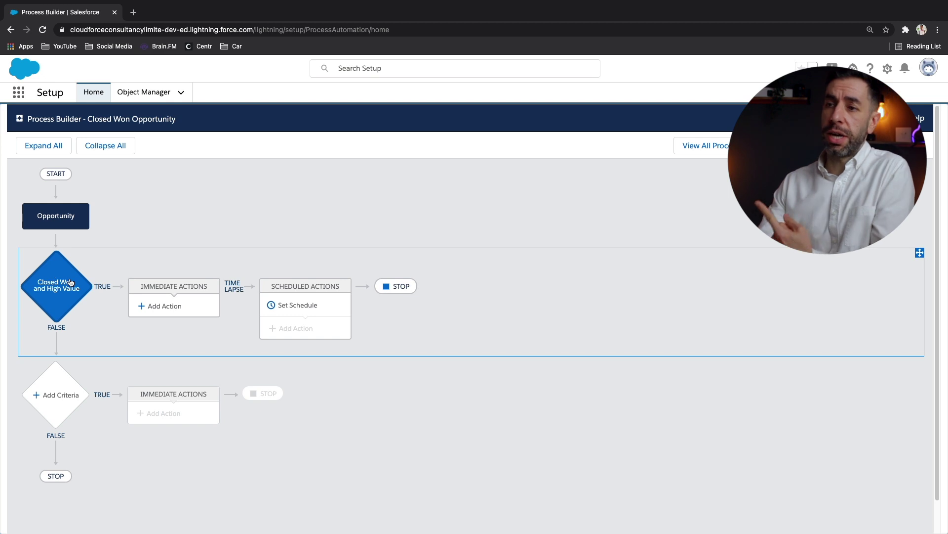
{"action": "left_click", "coordinate": [169, 307]}
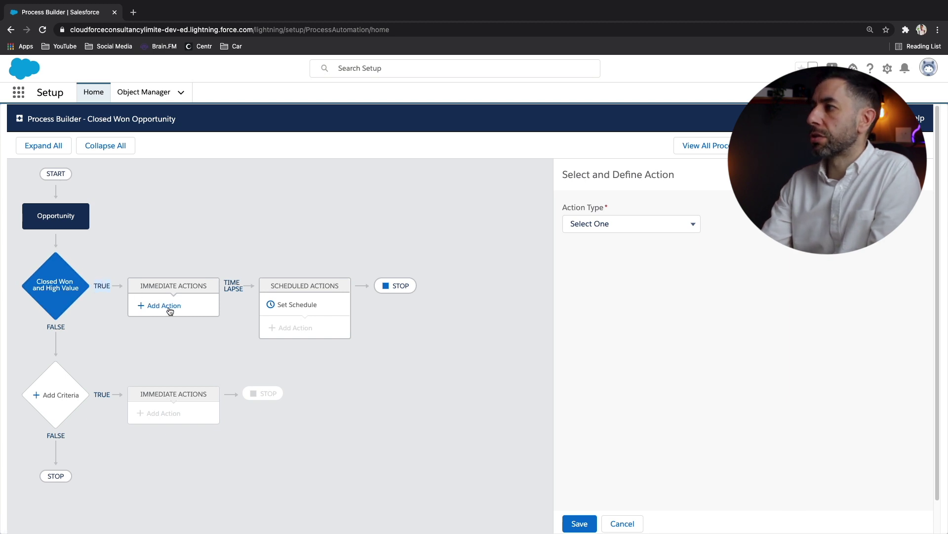
{"action": "left_click", "coordinate": [600, 224]}
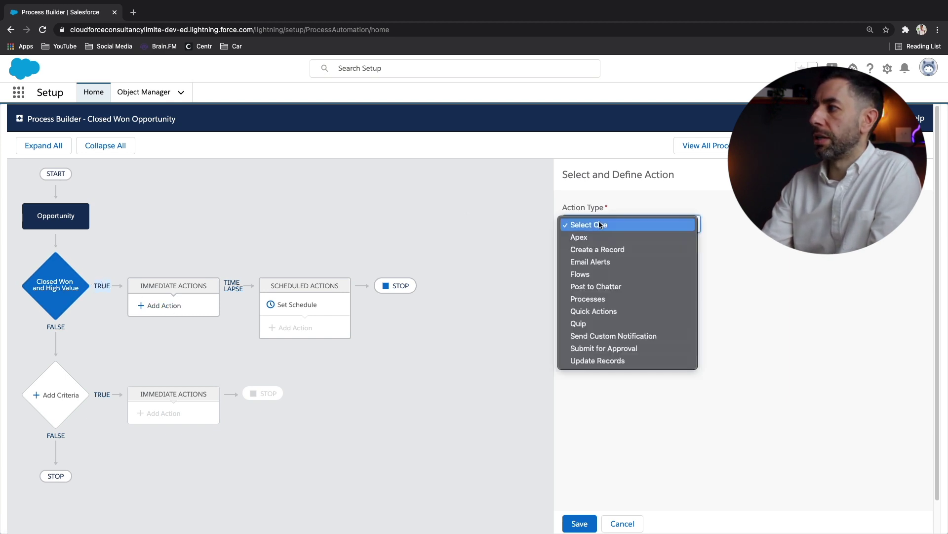
Define a Create a Record action named 'Create Draft Contract' for a Contract, with an Account ID row.
{"action": "left_click", "coordinate": [615, 252]}
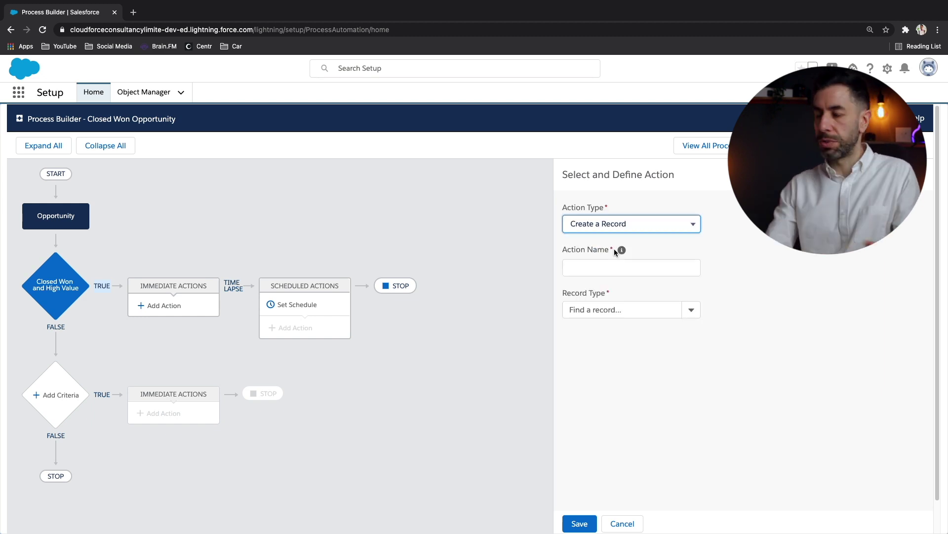
{"action": "left_click", "coordinate": [612, 266]}
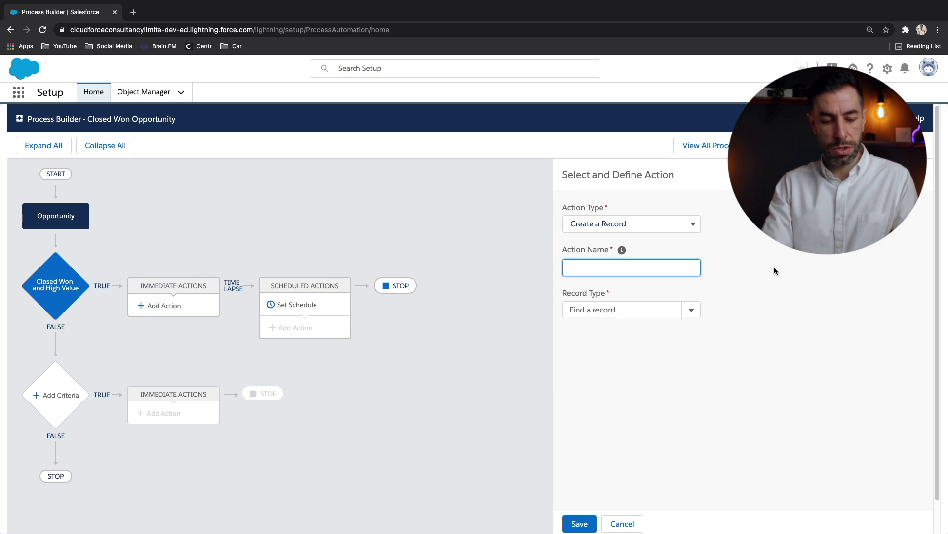
{"action": "type", "text": "Cre"}
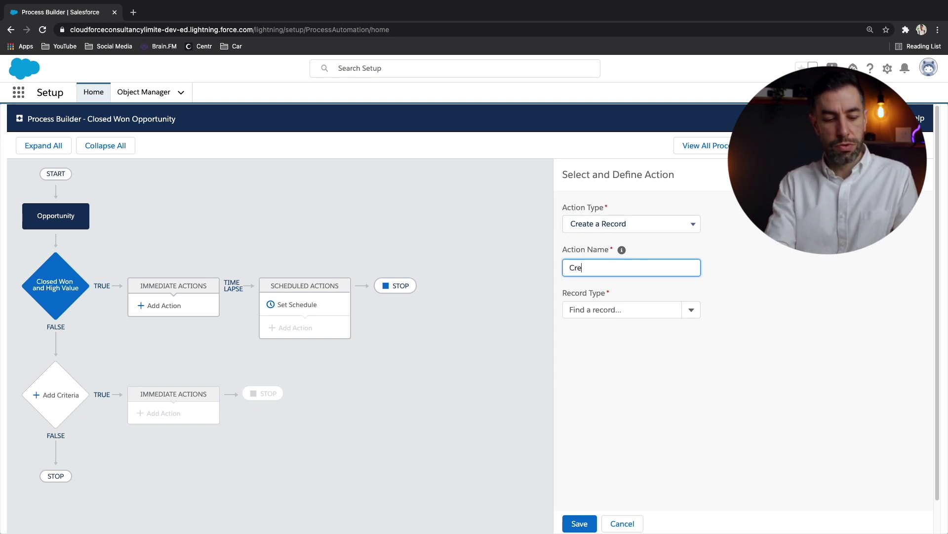
{"action": "type", "text": "ate Draft Co"}
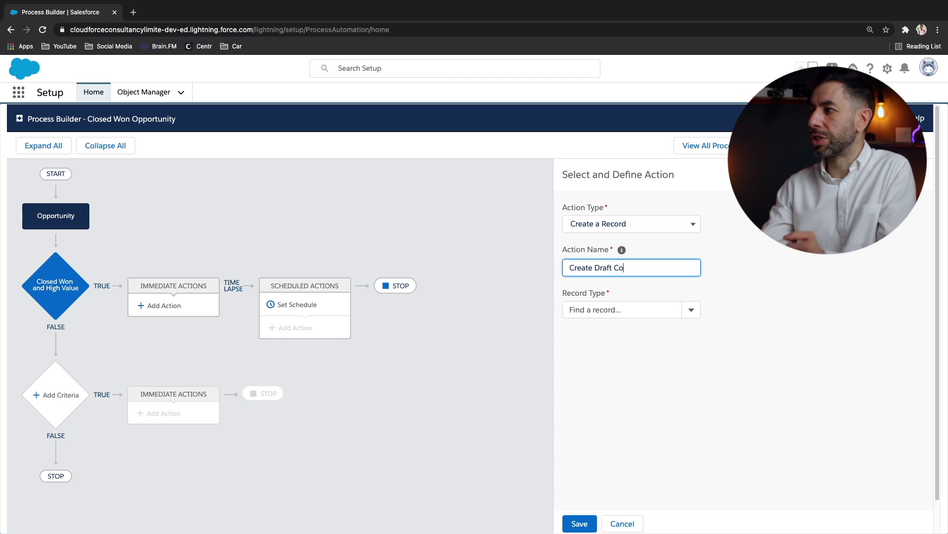
{"action": "type", "text": "ntract"}
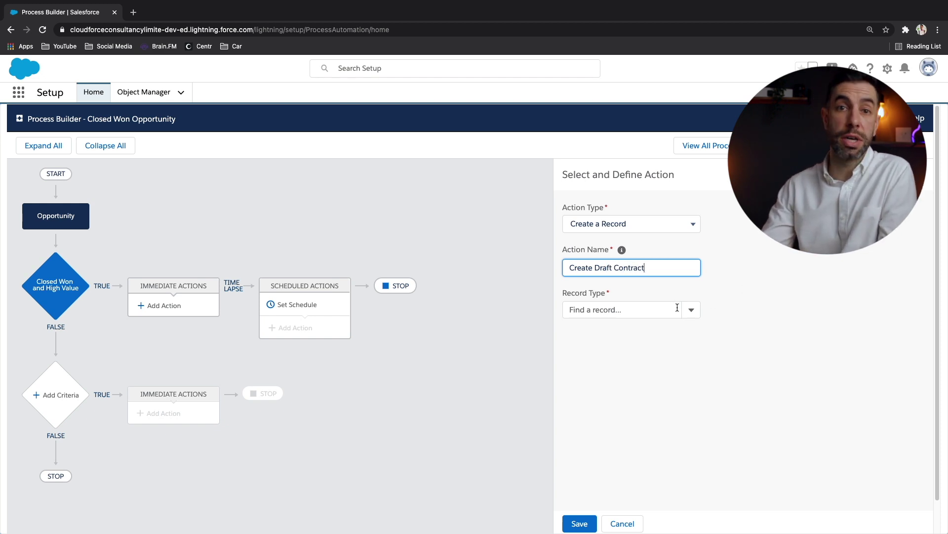
{"action": "left_click", "coordinate": [652, 311]}
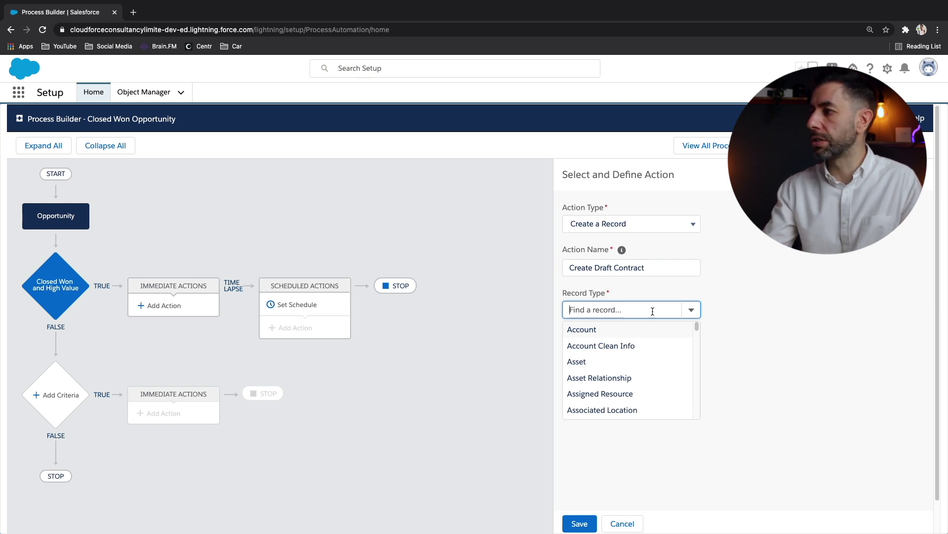
{"action": "type", "text": "contract"}
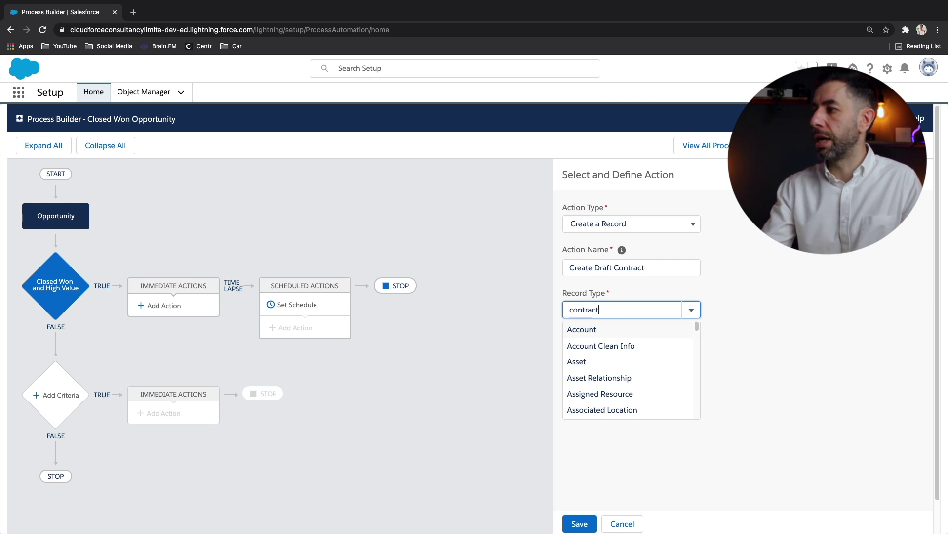
{"action": "left_click", "coordinate": [648, 327]}
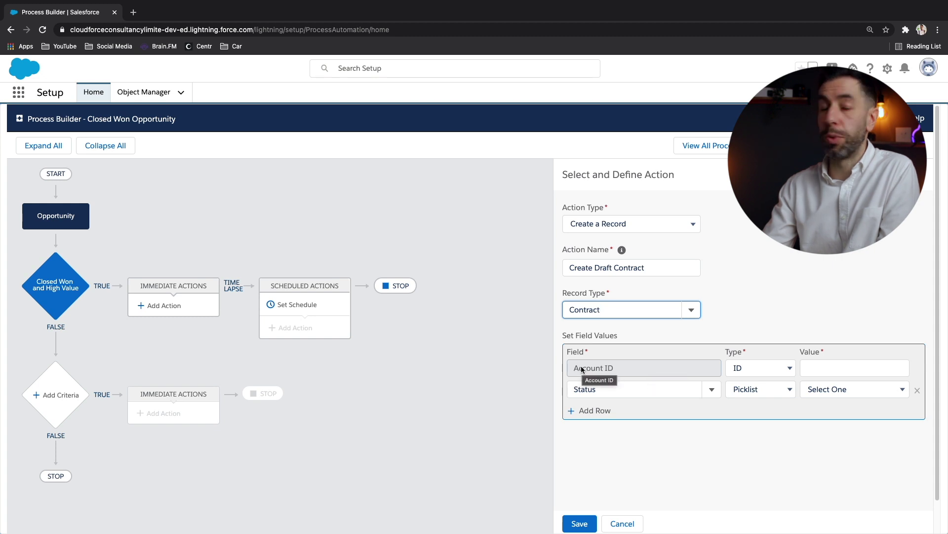
{"action": "left_click_drag", "start_coordinate": [574, 367], "coordinate": [628, 371]}
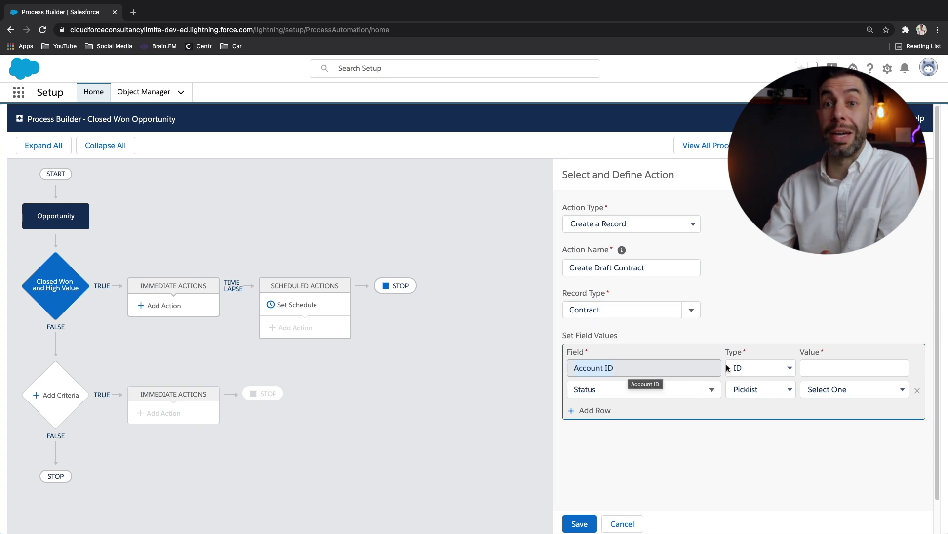
{"action": "left_click", "coordinate": [802, 353]}
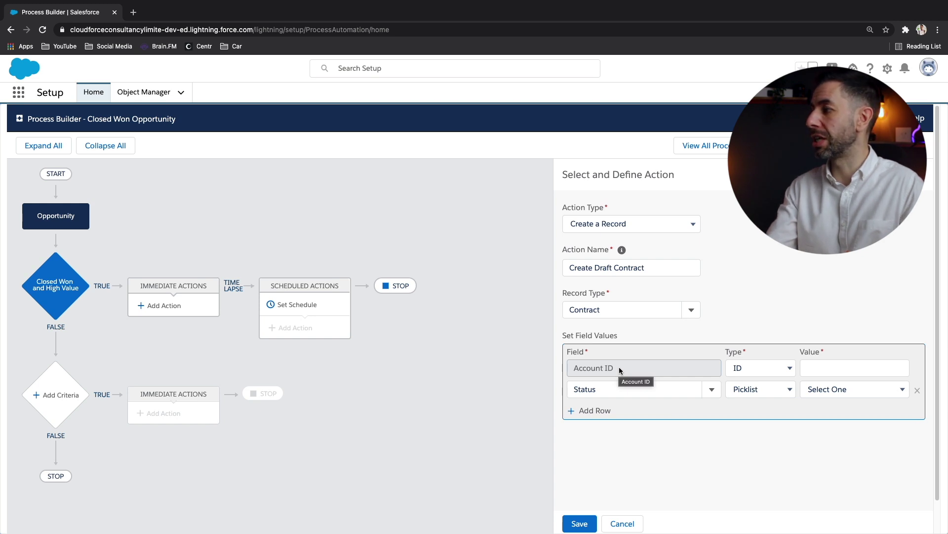
Make Account ID a Field Reference and browse Opportunity › Account ID › Parent Account ID.
{"action": "left_click", "coordinate": [762, 370]}
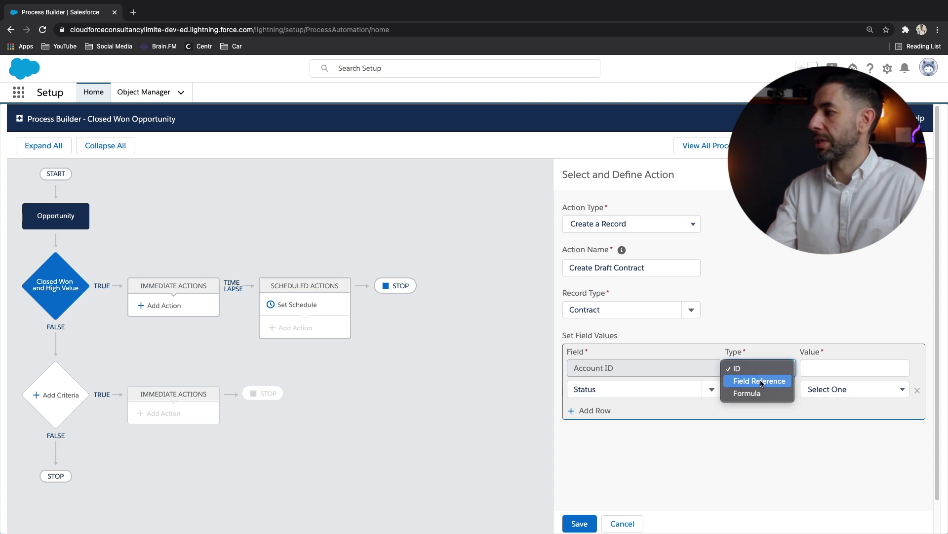
{"action": "left_click", "coordinate": [761, 383]}
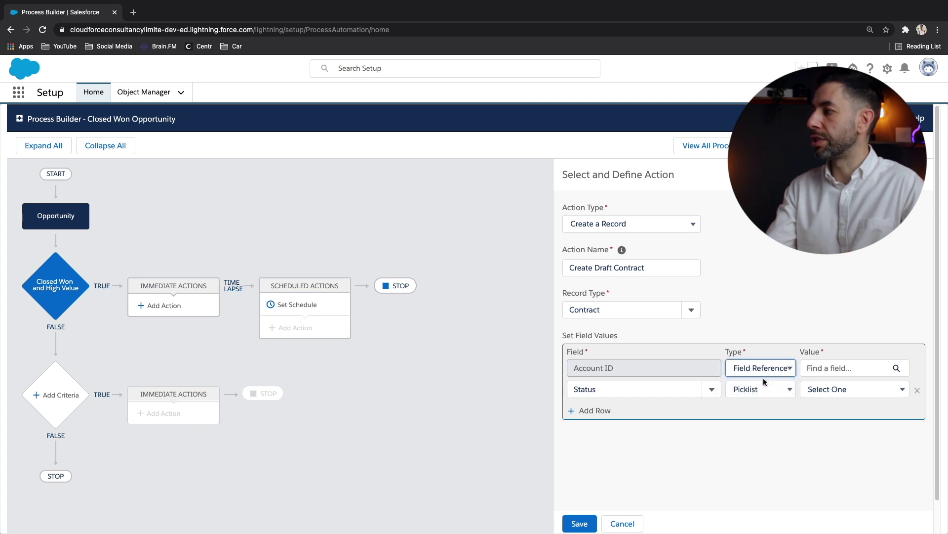
{"action": "left_click", "coordinate": [835, 369]}
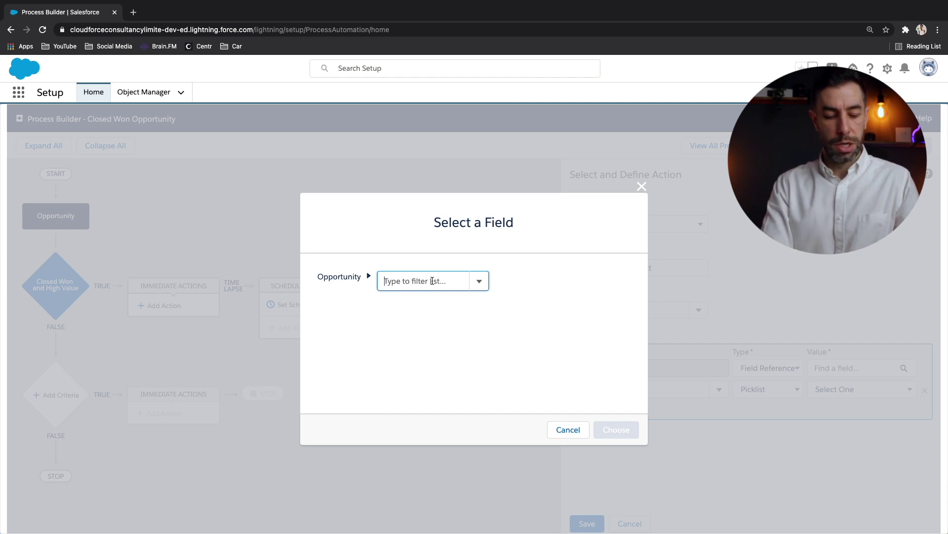
{"action": "type", "text": "account"}
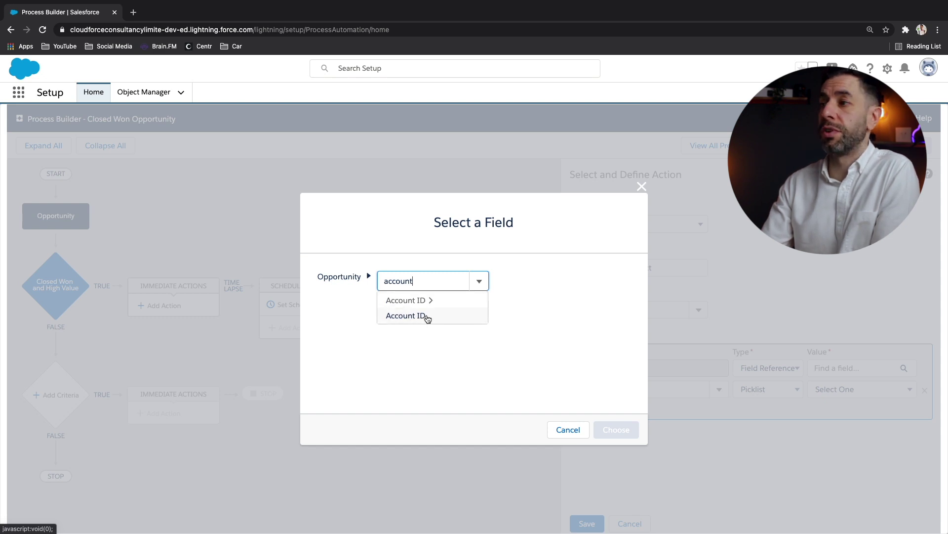
{"action": "left_click", "coordinate": [430, 299]}
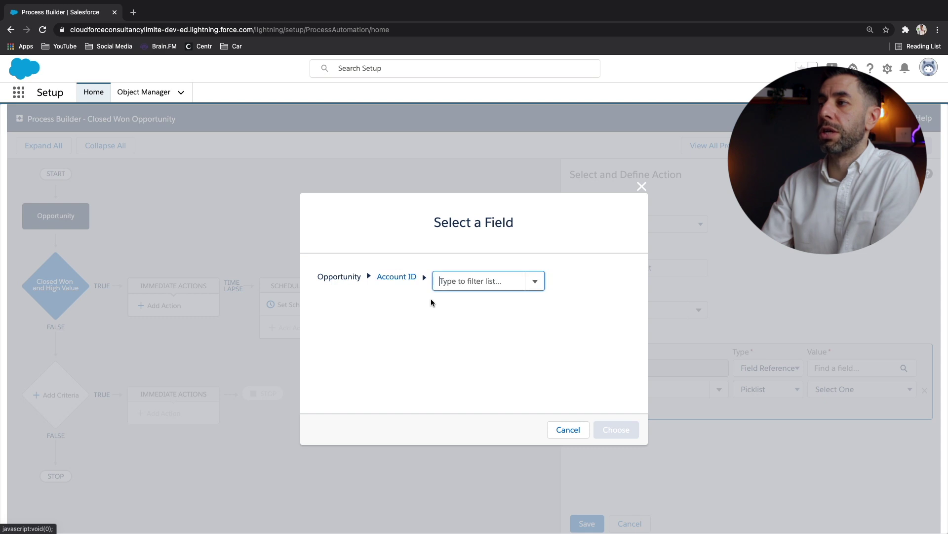
{"action": "left_click", "coordinate": [460, 281]}
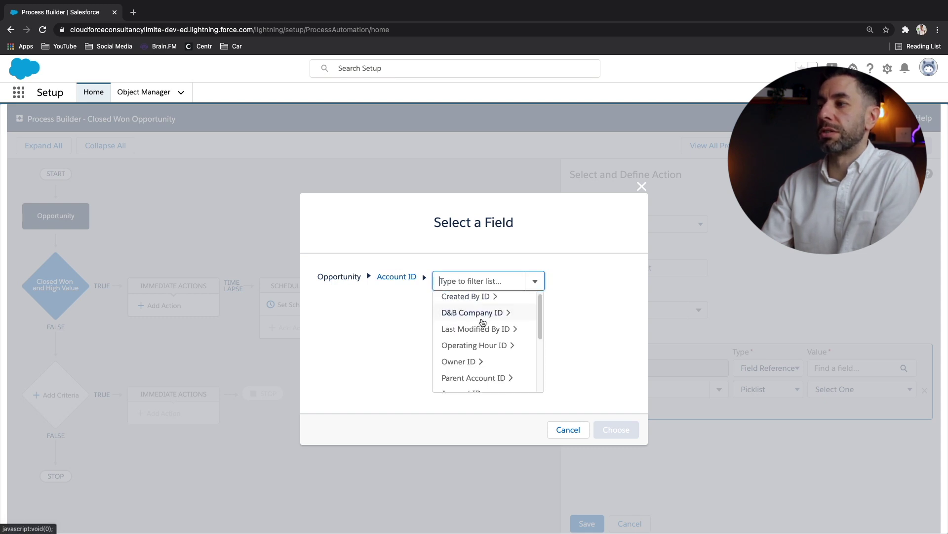
{"action": "scroll", "coordinate": [483, 322], "scroll_direction": "down", "scroll_amount": 3}
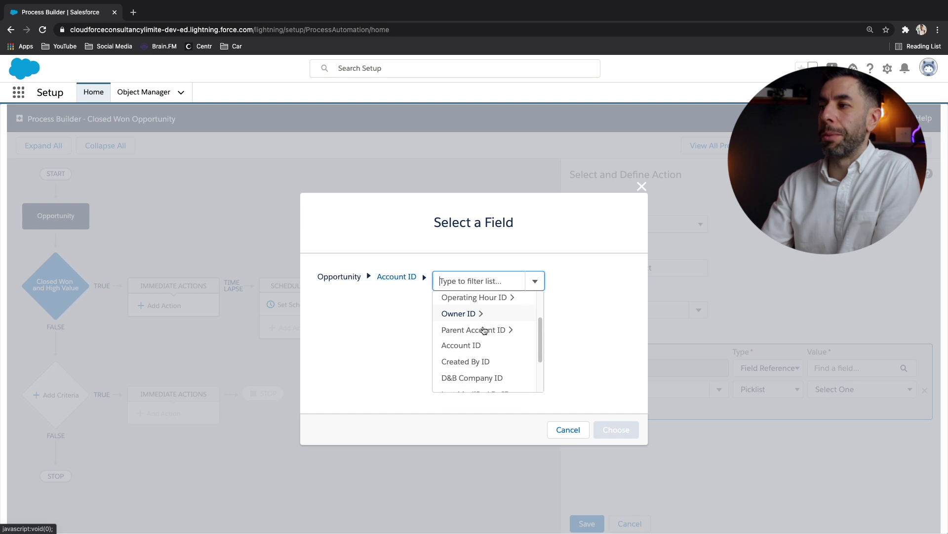
{"action": "scroll", "coordinate": [484, 330], "scroll_direction": "down", "scroll_amount": 2}
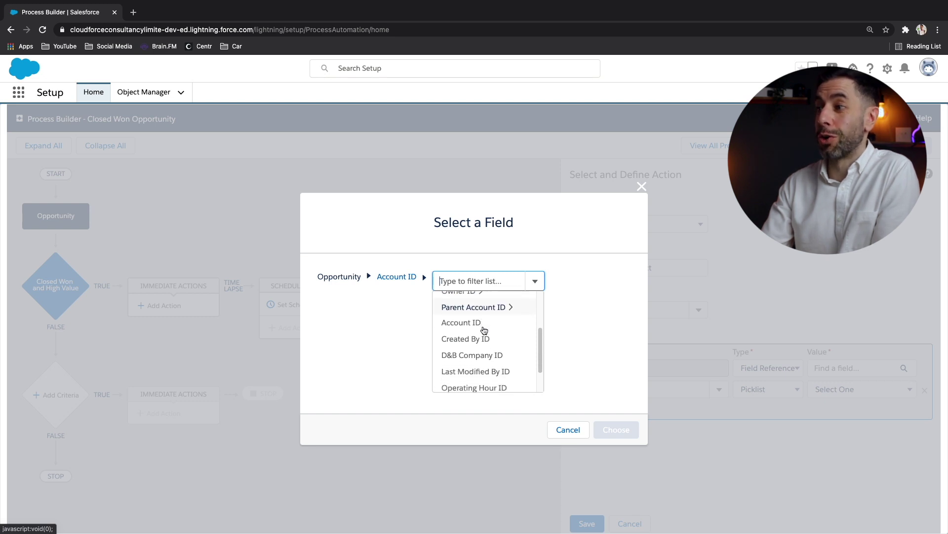
{"action": "scroll", "coordinate": [484, 330], "scroll_direction": "down", "scroll_amount": 1}
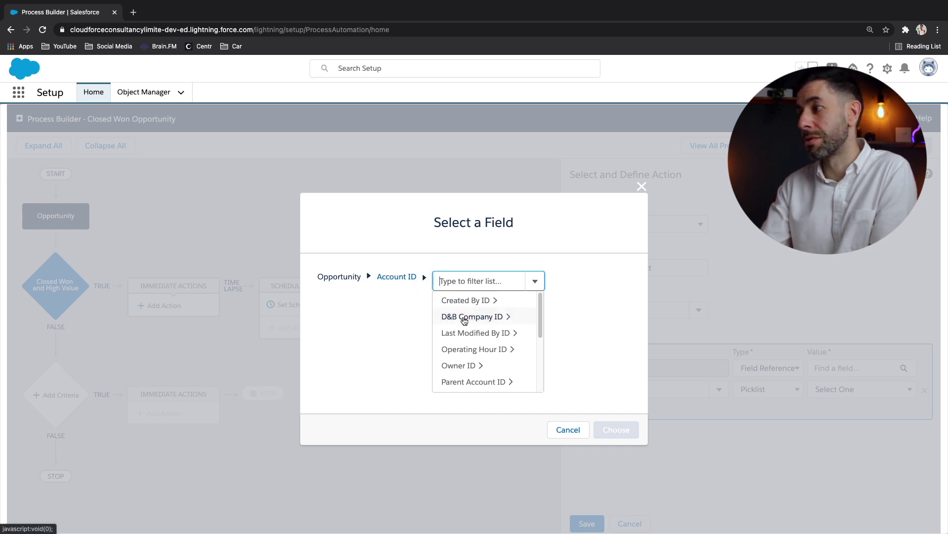
{"action": "scroll", "coordinate": [470, 353], "scroll_direction": "down", "scroll_amount": 2}
{"action": "left_click", "coordinate": [471, 351]}
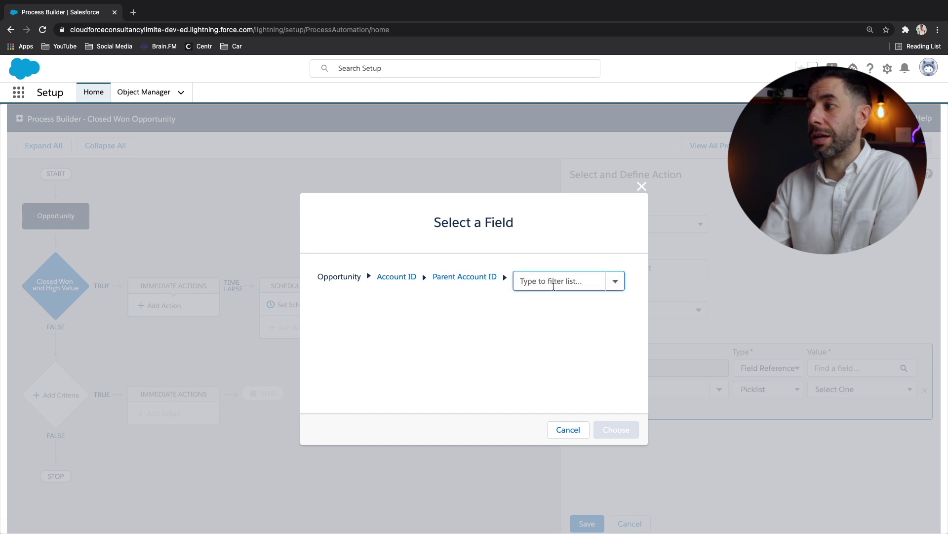
Explore the parent account's Owner ID fields, then step back up to the top level.
{"action": "left_click", "coordinate": [553, 285]}
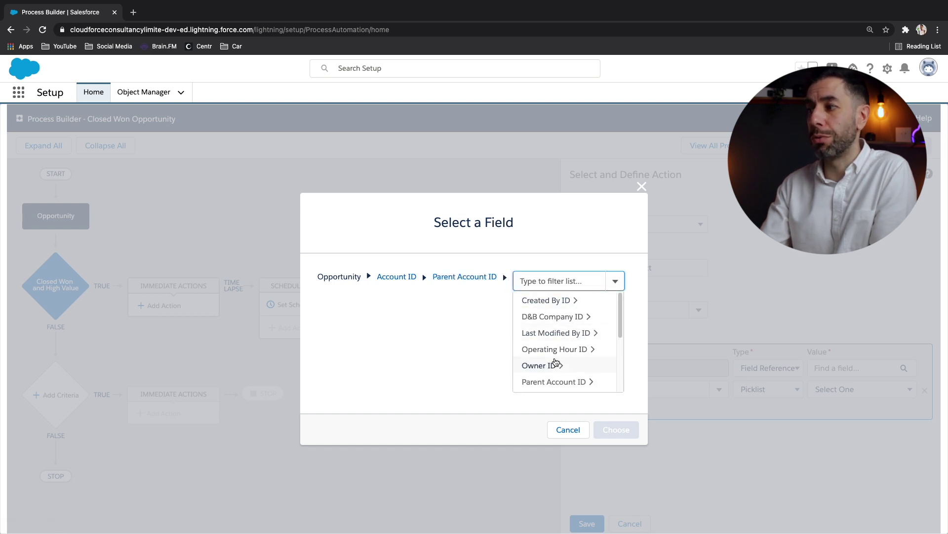
{"action": "left_click", "coordinate": [553, 369]}
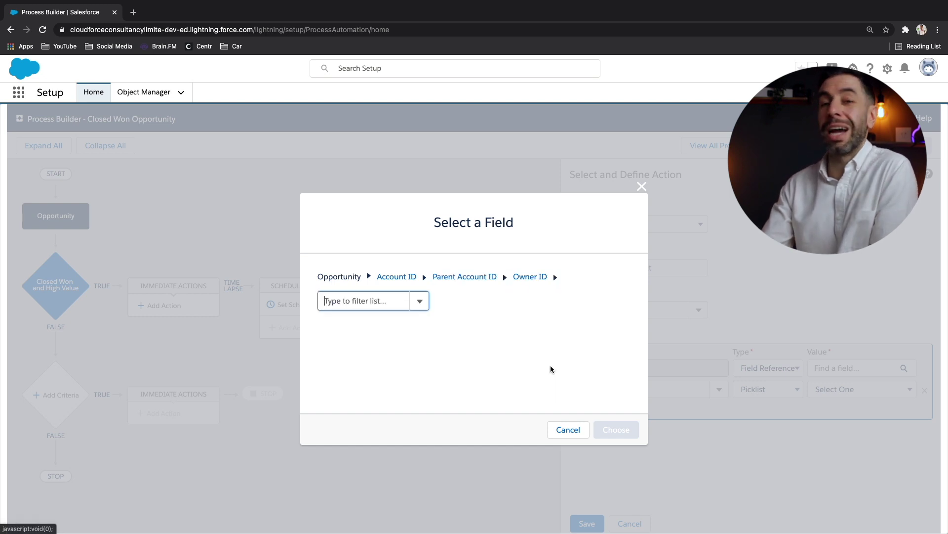
{"action": "left_click", "coordinate": [420, 301]}
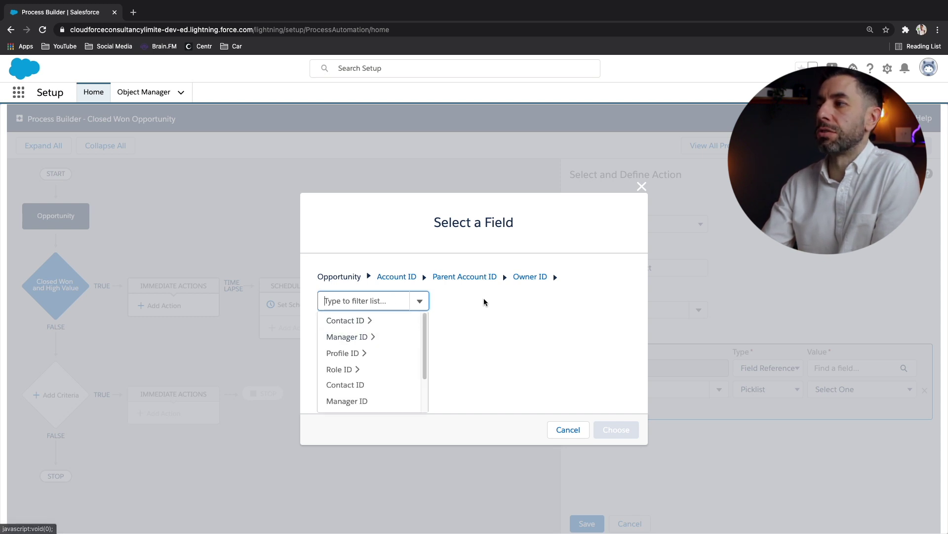
{"action": "left_click", "coordinate": [527, 277]}
{"action": "left_click", "coordinate": [481, 278]}
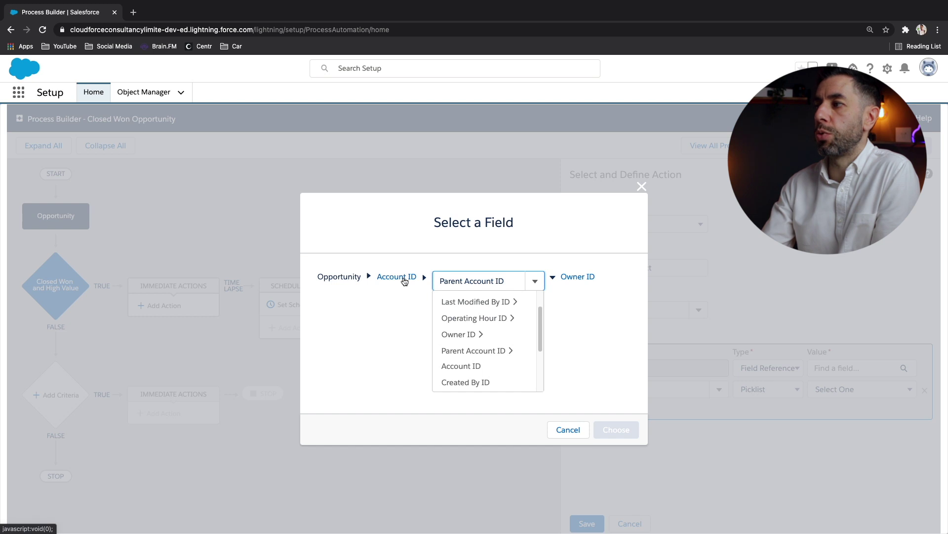
{"action": "left_click", "coordinate": [402, 277]}
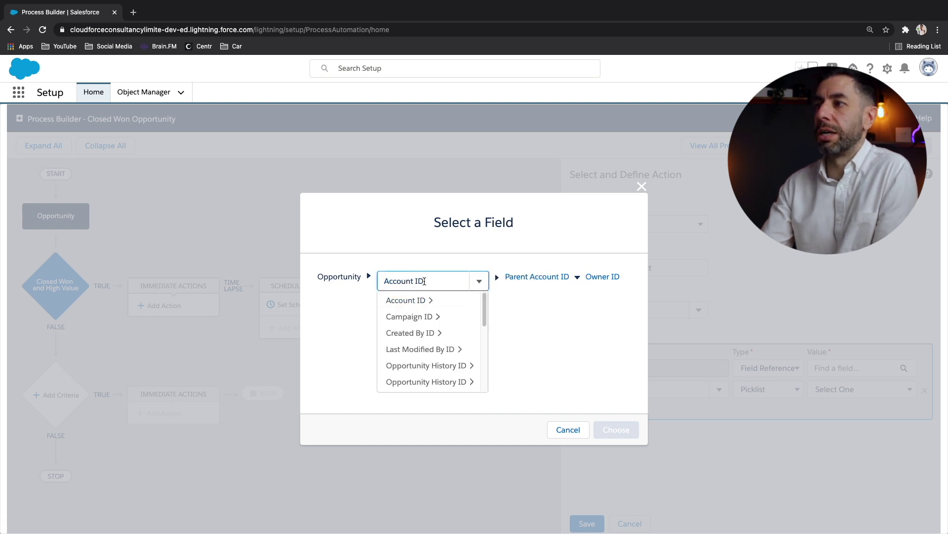
Filter the Opportunity fields and choose its own Account ID as the contract's account.
{"action": "key", "text": "BackSpace"}
{"action": "key", "text": "BackSpace"}
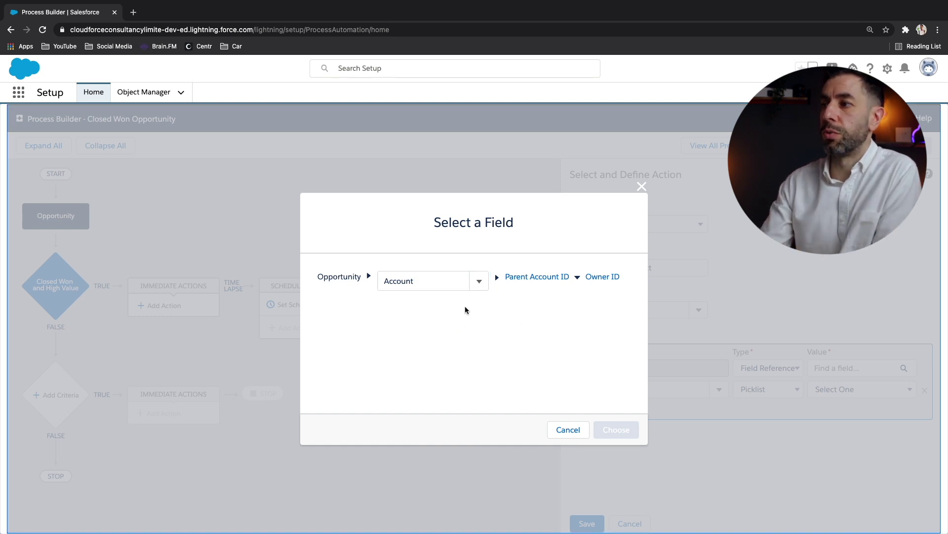
{"action": "left_click", "coordinate": [435, 281]}
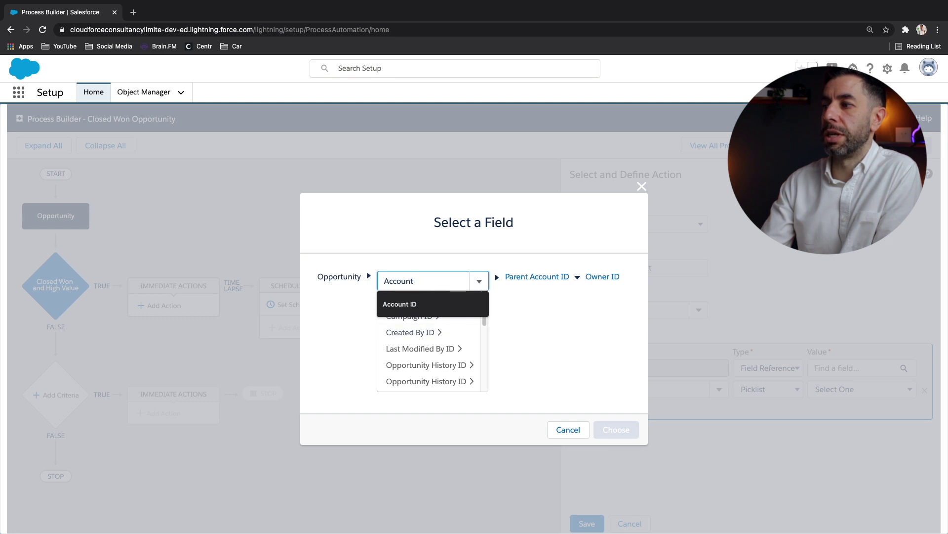
{"action": "key", "text": "BackSpace"}
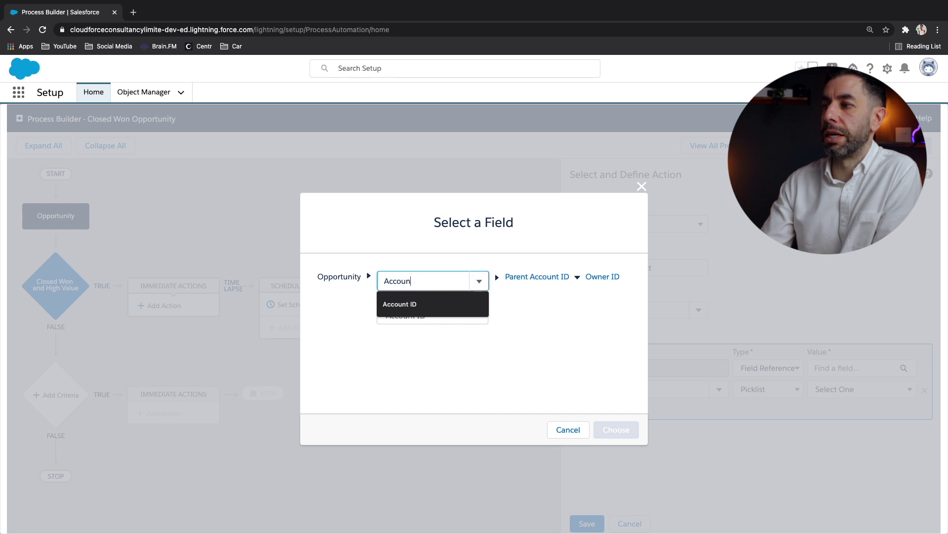
{"action": "left_click", "coordinate": [433, 323]}
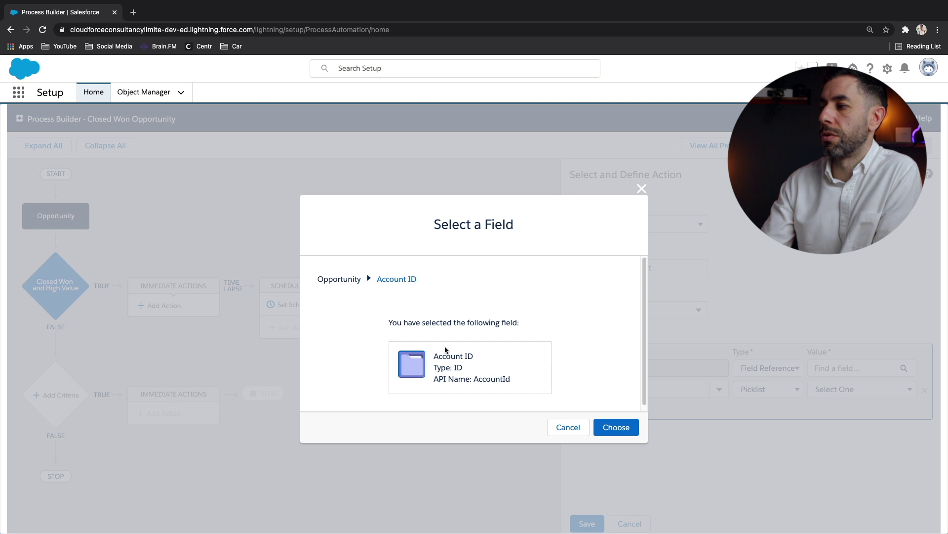
{"action": "left_click", "coordinate": [616, 427]}
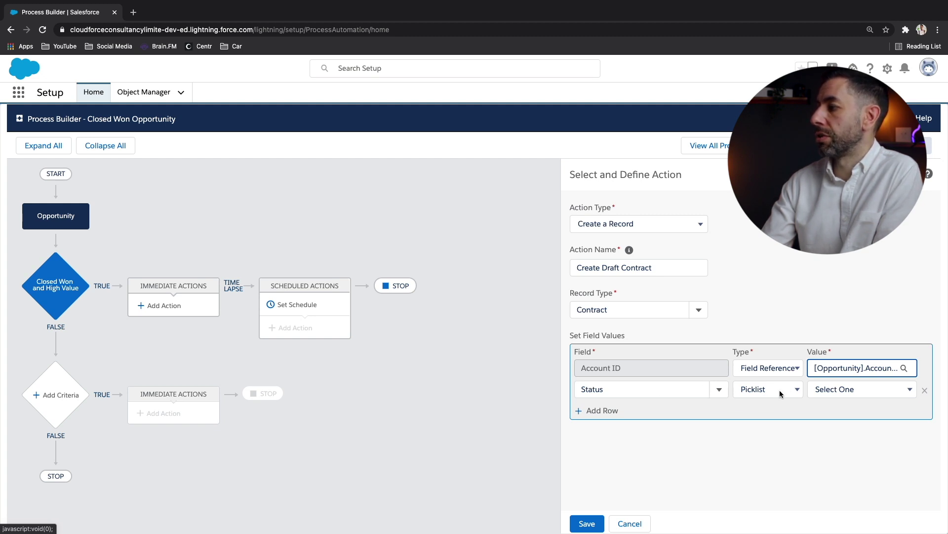
Choose Draft as the contract Status value and save the Create Draft Contract action.
{"action": "left_click", "coordinate": [842, 390]}
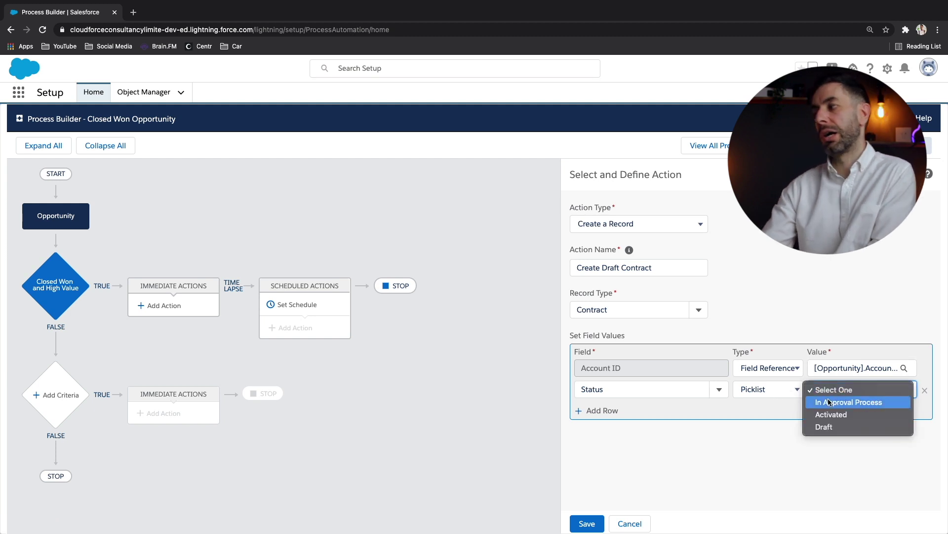
{"action": "left_click", "coordinate": [852, 427]}
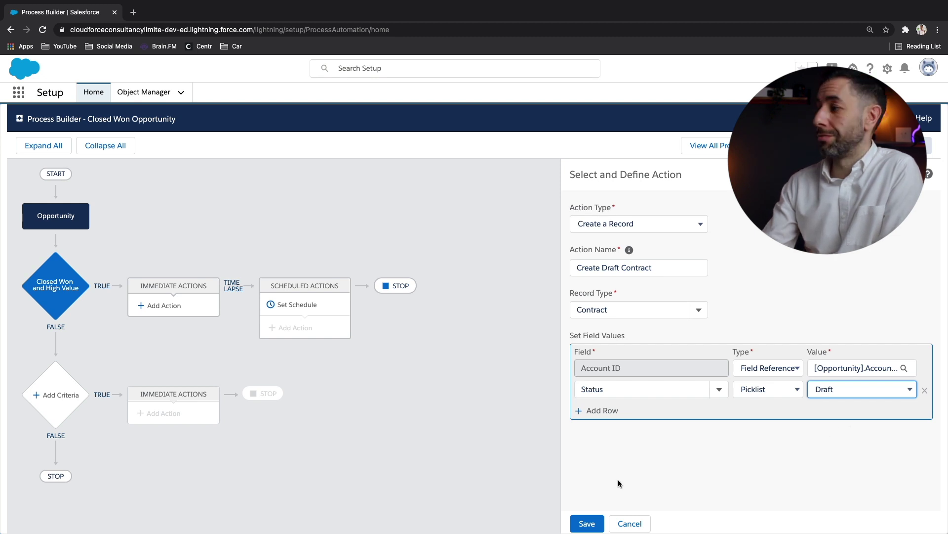
{"action": "left_click", "coordinate": [589, 523]}
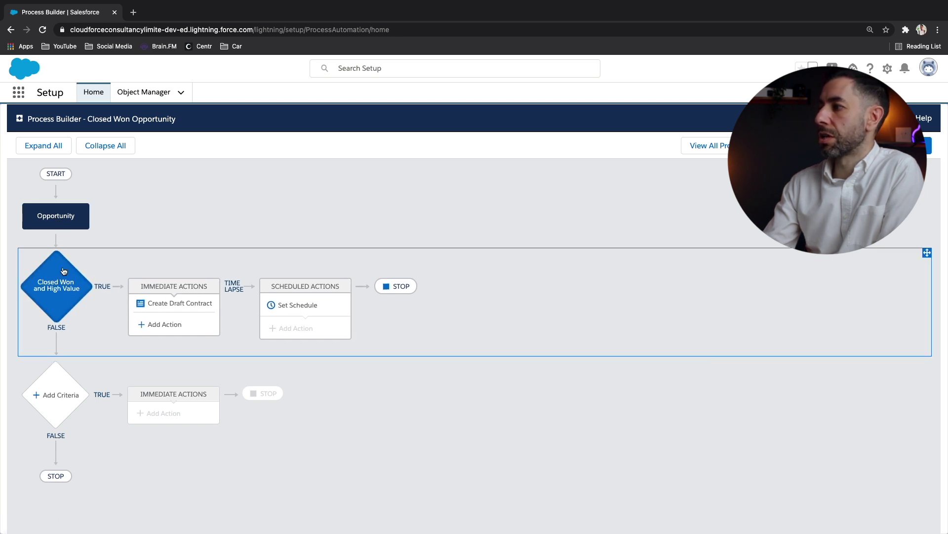
Review the Closed Won and High Value criteria and the Create Draft Contract action, then close the panel.
{"action": "left_click", "coordinate": [64, 286]}
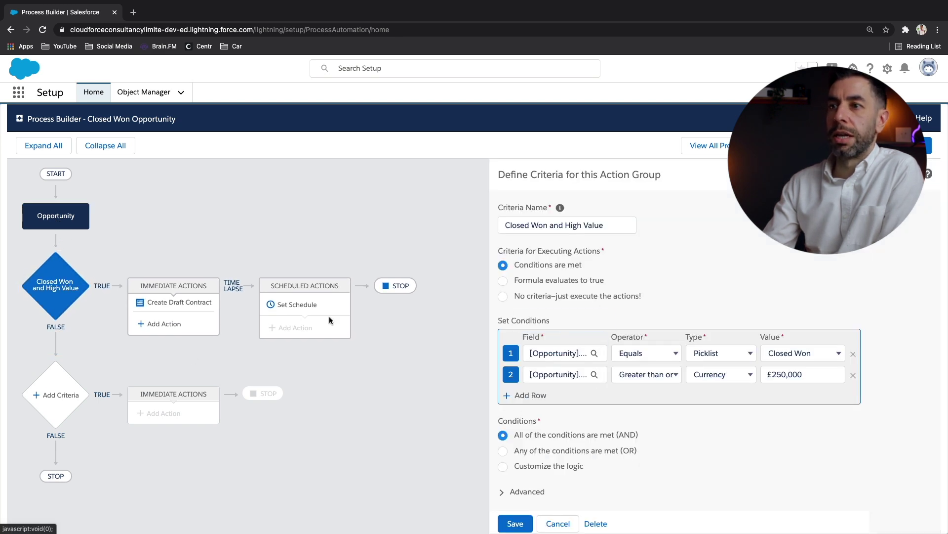
{"action": "left_click", "coordinate": [188, 304]}
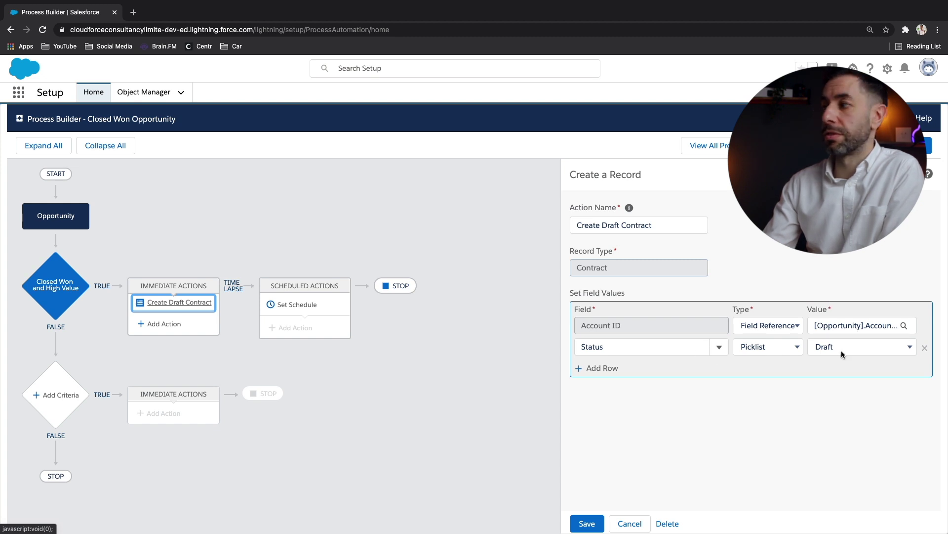
{"action": "left_click", "coordinate": [631, 523]}
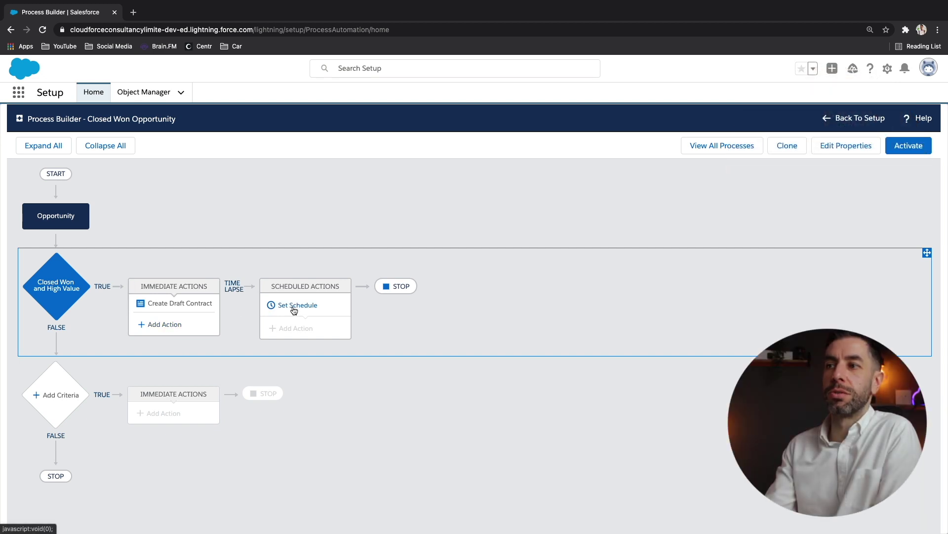
Set the scheduled actions to run 6 Days After the Close Date and save the schedule.
{"action": "left_click", "coordinate": [304, 310]}
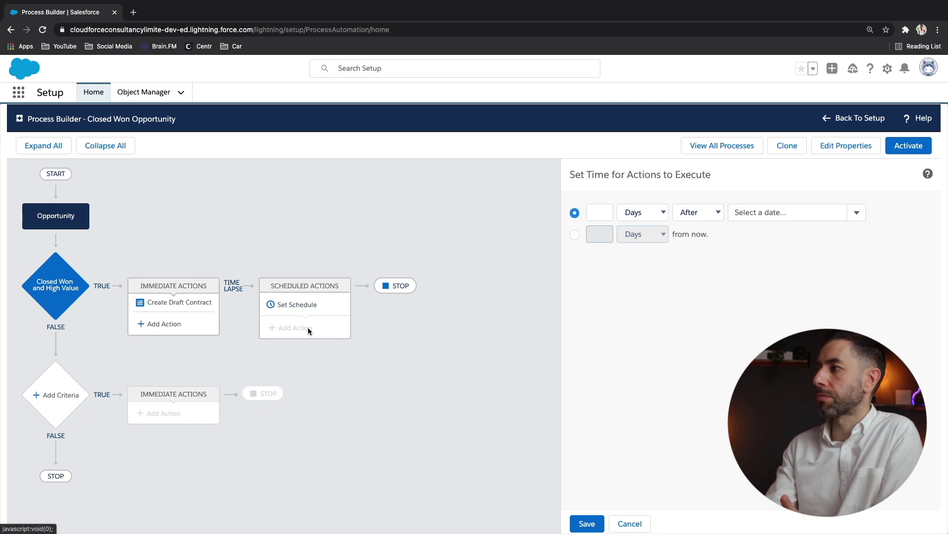
{"action": "left_click", "coordinate": [606, 214]}
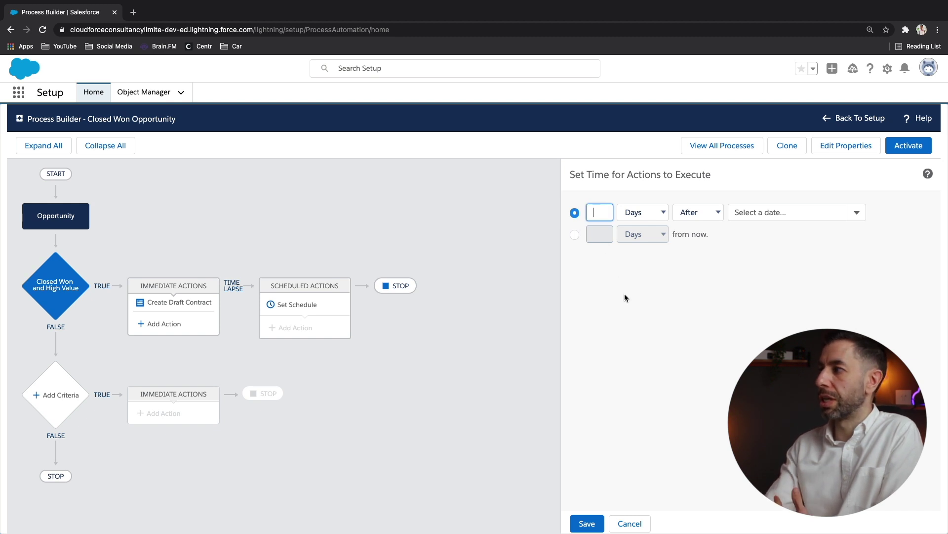
{"action": "type", "text": "6"}
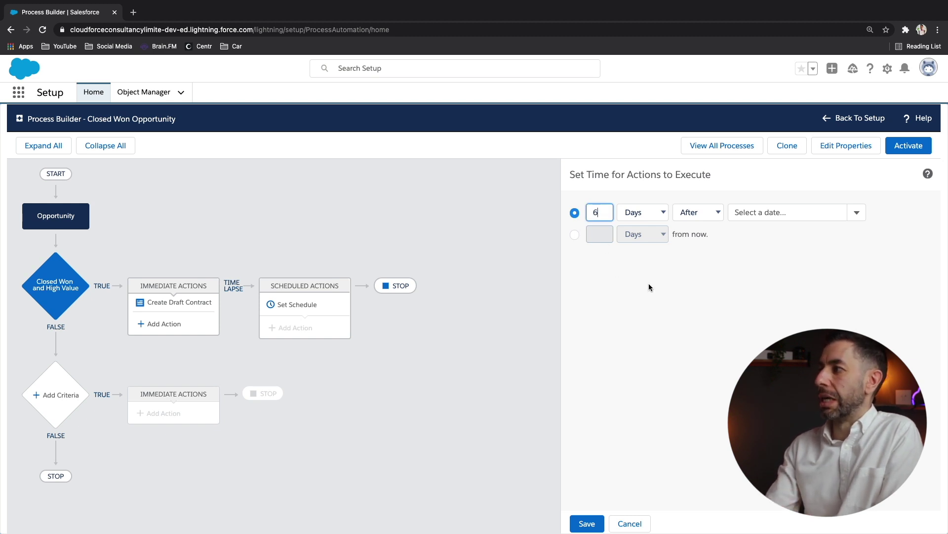
{"action": "left_click", "coordinate": [664, 213]}
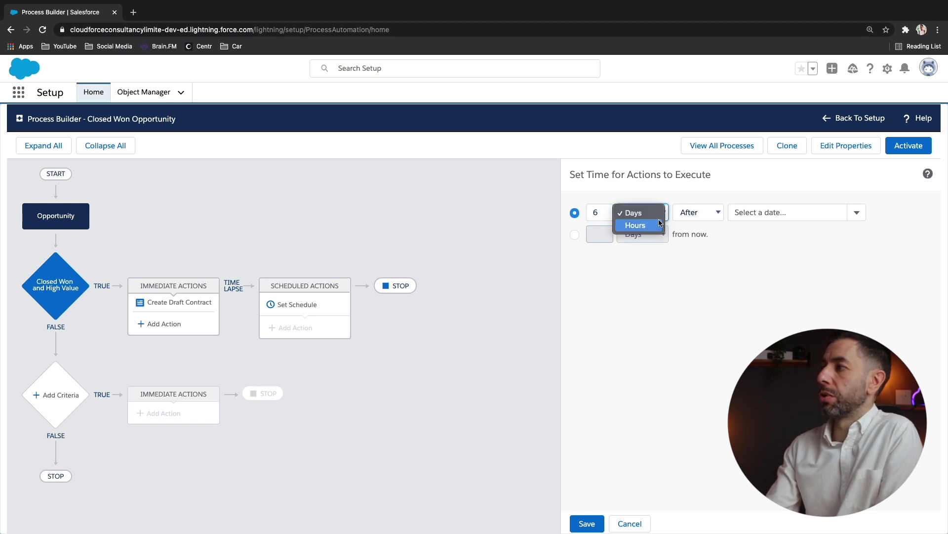
{"action": "left_click", "coordinate": [637, 213]}
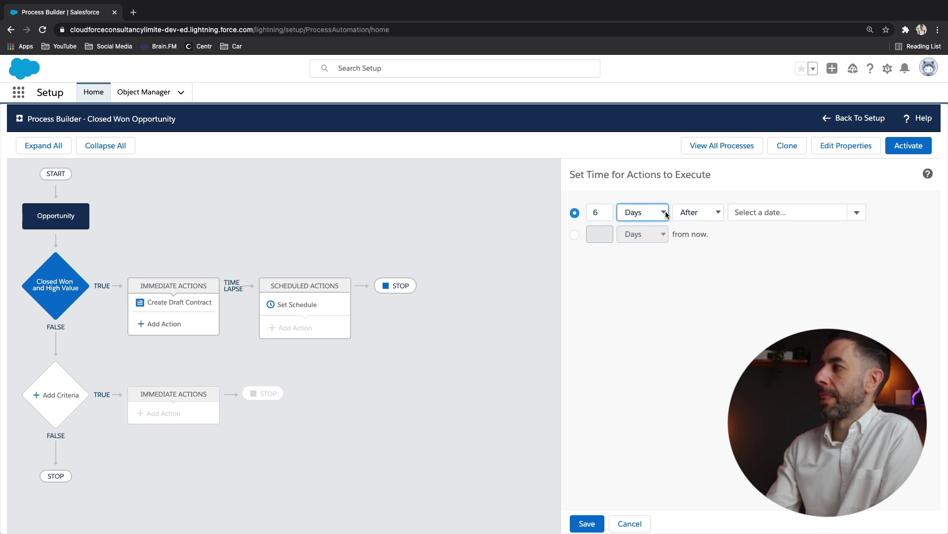
{"action": "left_click", "coordinate": [705, 217]}
{"action": "left_click", "coordinate": [705, 217]}
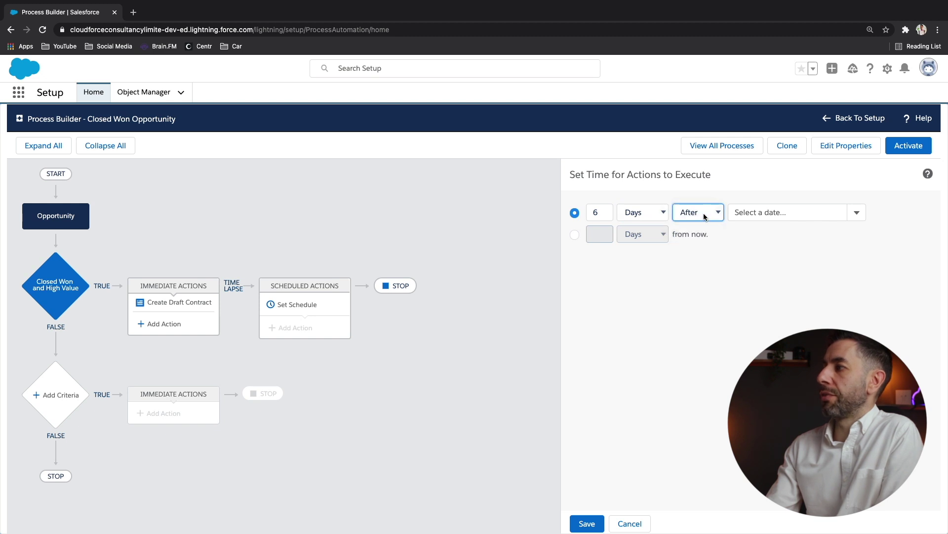
{"action": "left_click", "coordinate": [765, 214]}
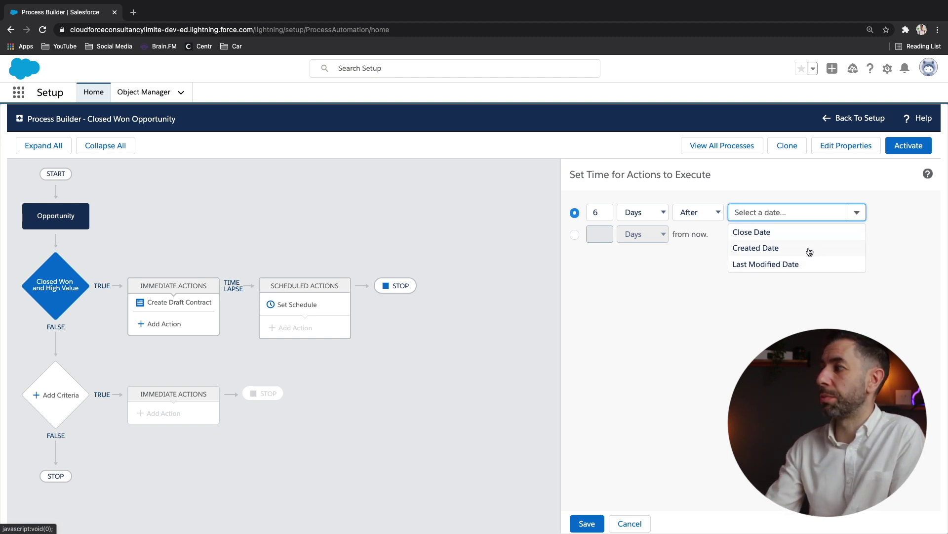
{"action": "left_click", "coordinate": [760, 236]}
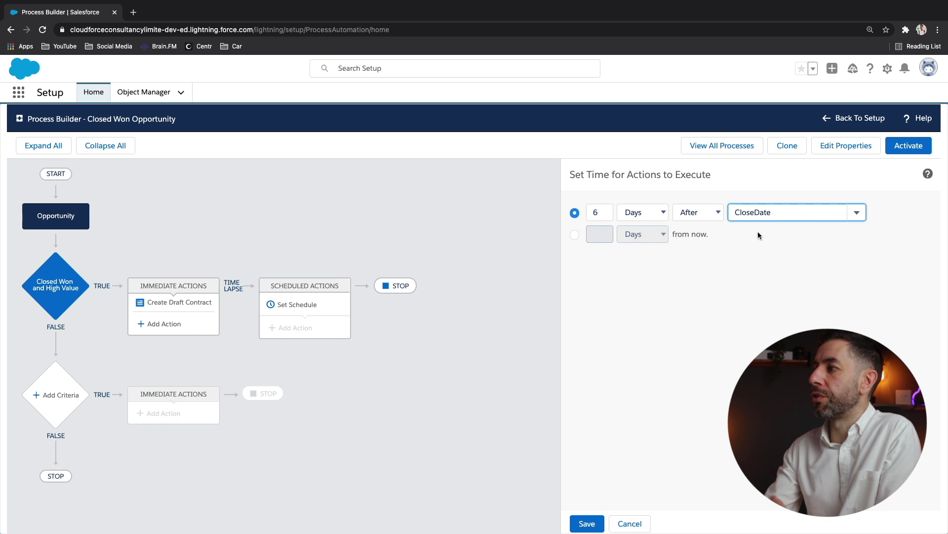
{"action": "left_click", "coordinate": [587, 523]}
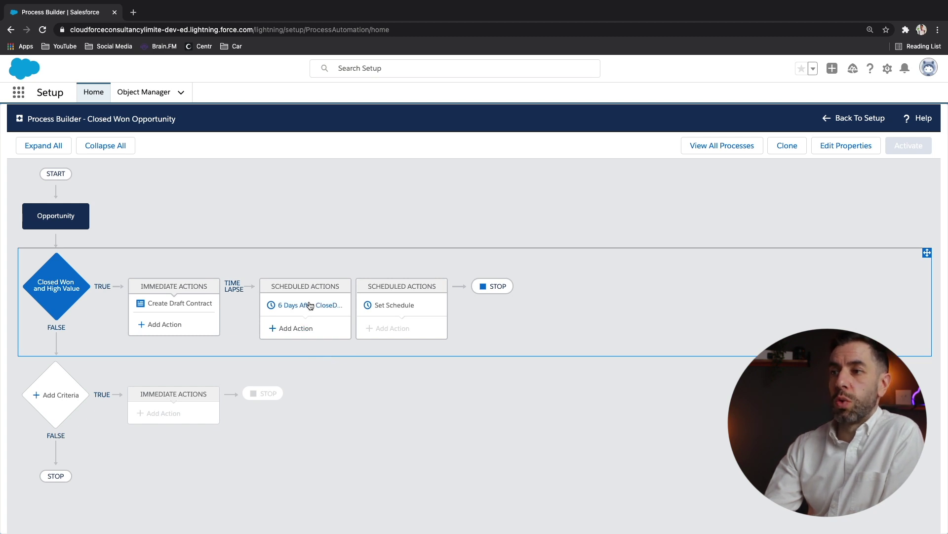
Add a Create a Record action named 'Follow up Task' that creates a Task record.
{"action": "left_click", "coordinate": [301, 333]}
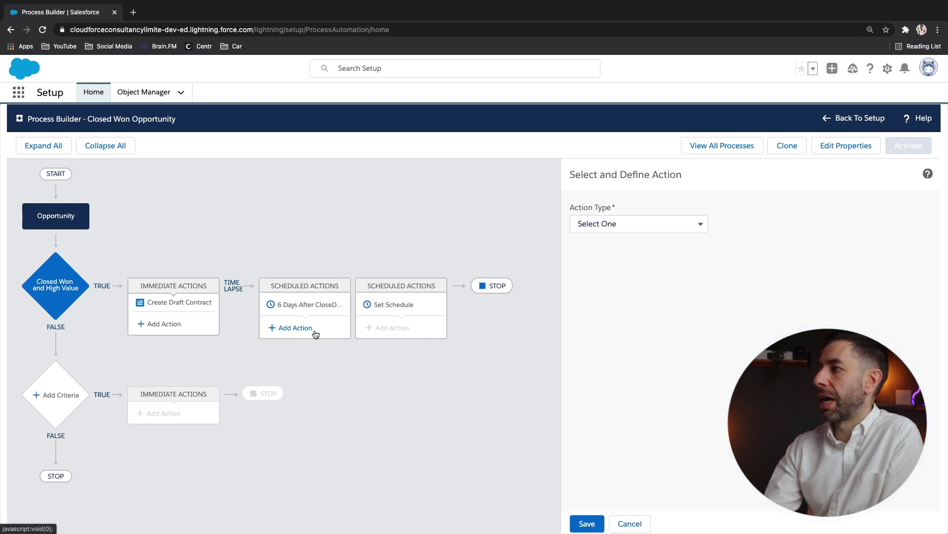
{"action": "left_click", "coordinate": [602, 226]}
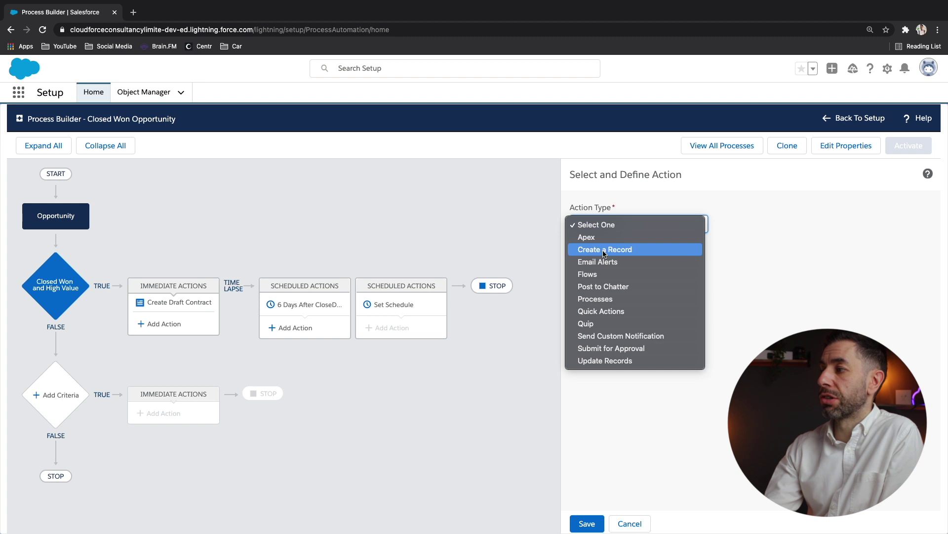
{"action": "left_click", "coordinate": [638, 251]}
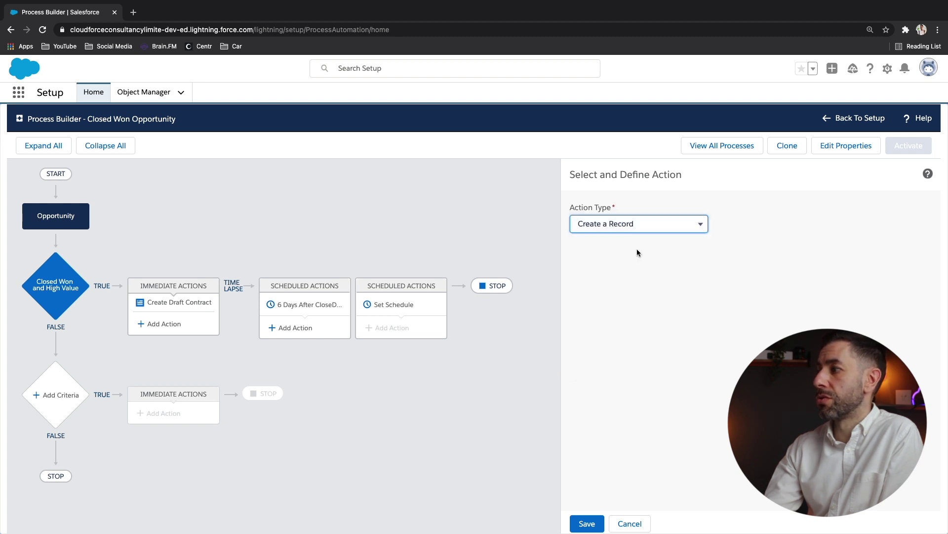
{"action": "left_click", "coordinate": [625, 269]}
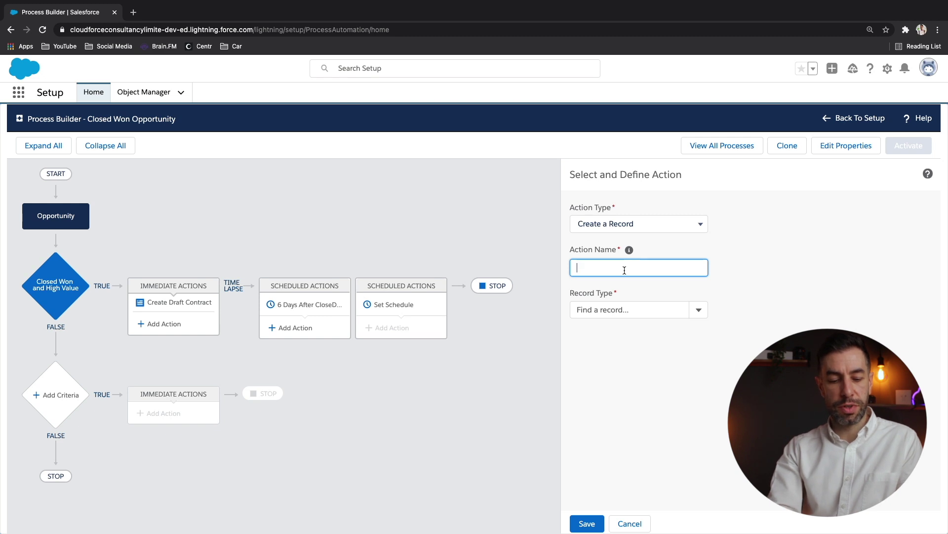
{"action": "type", "text": "Follow"}
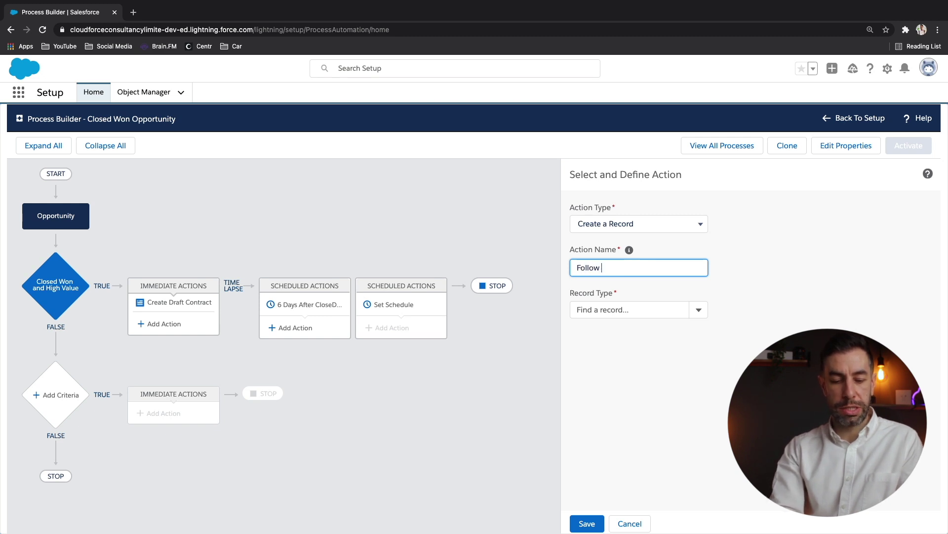
{"action": "type", "text": " up Ta"}
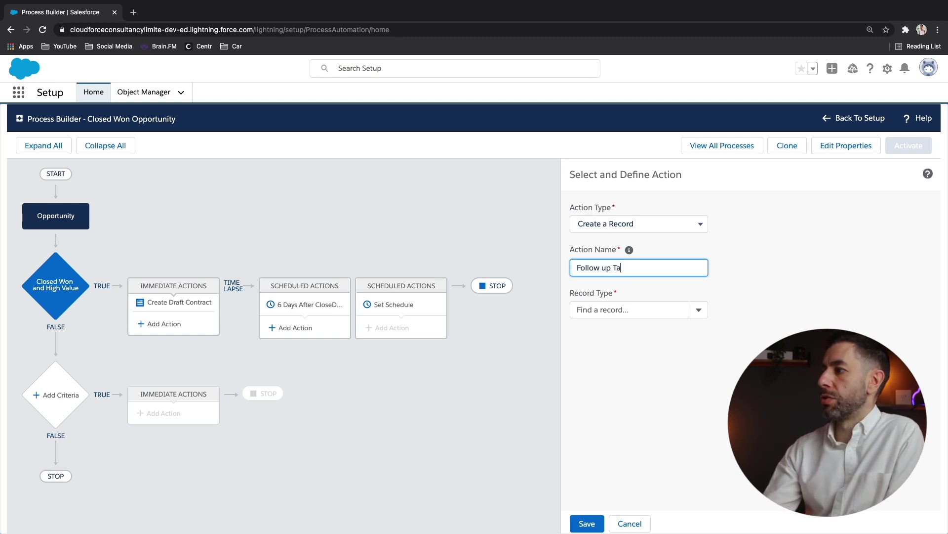
{"action": "type", "text": "sk"}
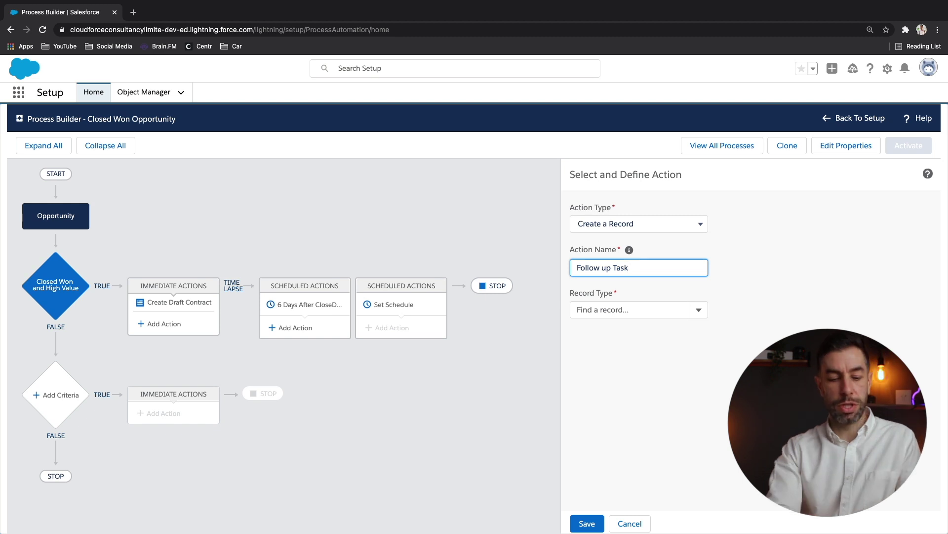
{"action": "left_click", "coordinate": [604, 308]}
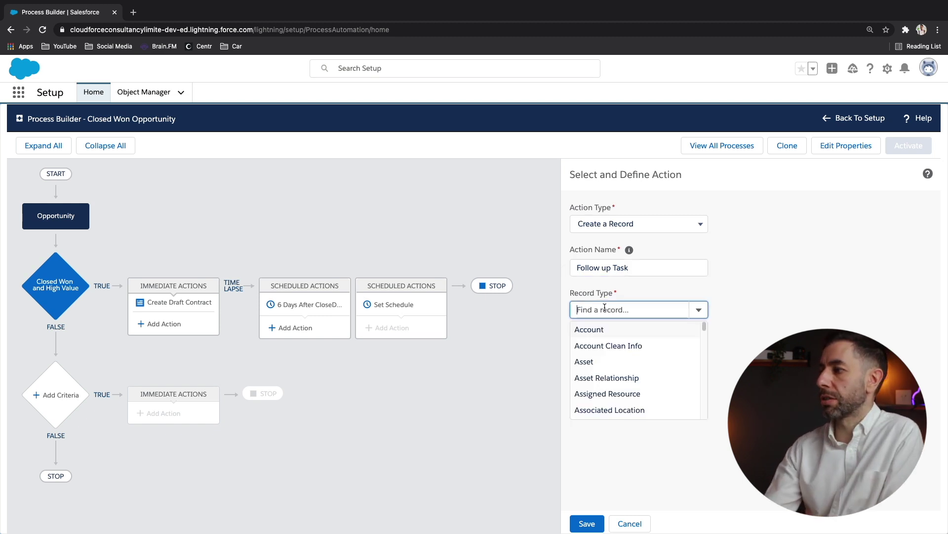
{"action": "type", "text": "task"}
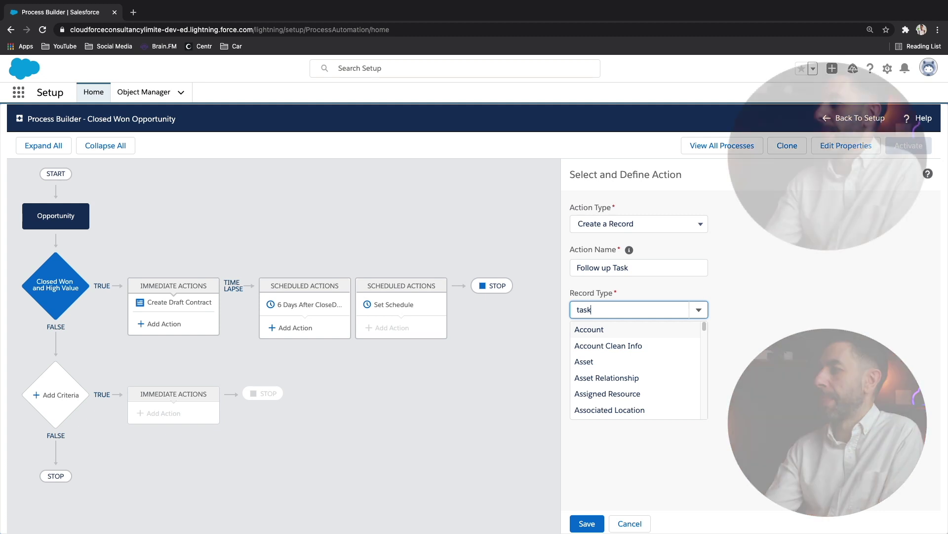
{"action": "left_click", "coordinate": [613, 331]}
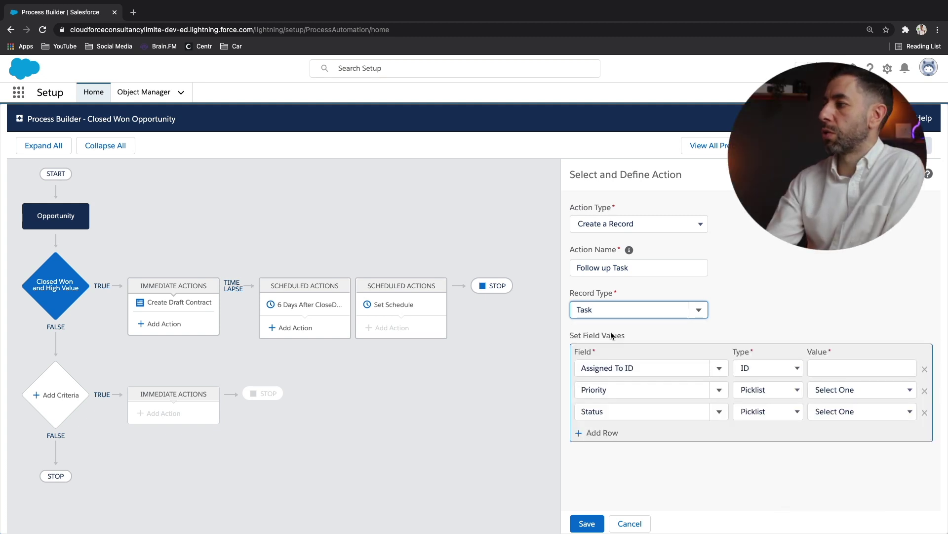
Clear the test text and set the Assigned To ID value type to Field Reference.
{"action": "left_click", "coordinate": [685, 345]}
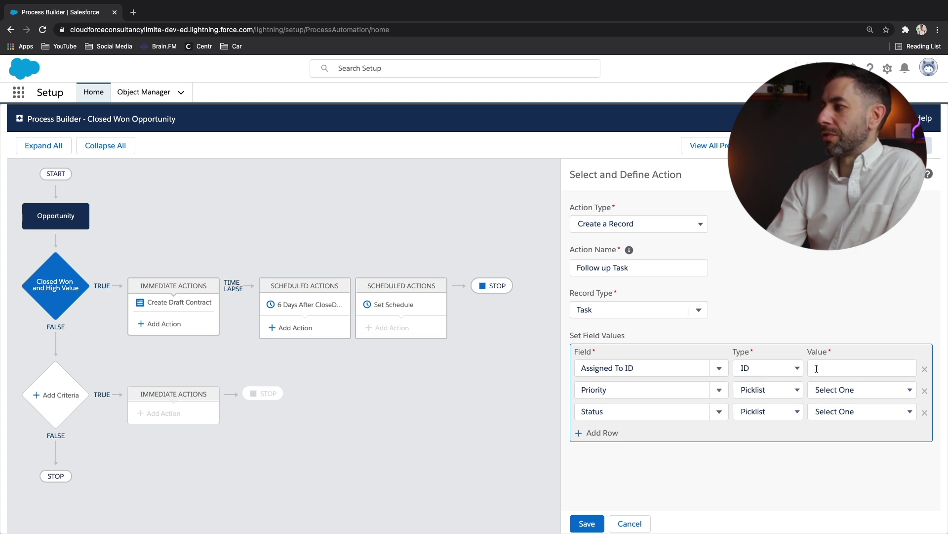
{"action": "left_click", "coordinate": [791, 368]}
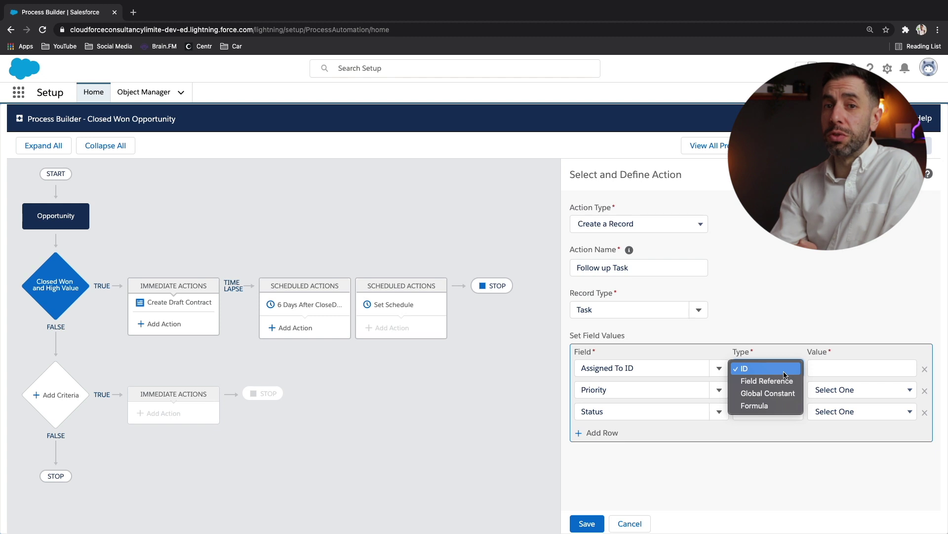
{"action": "left_click", "coordinate": [810, 370]}
{"action": "left_click", "coordinate": [823, 369]}
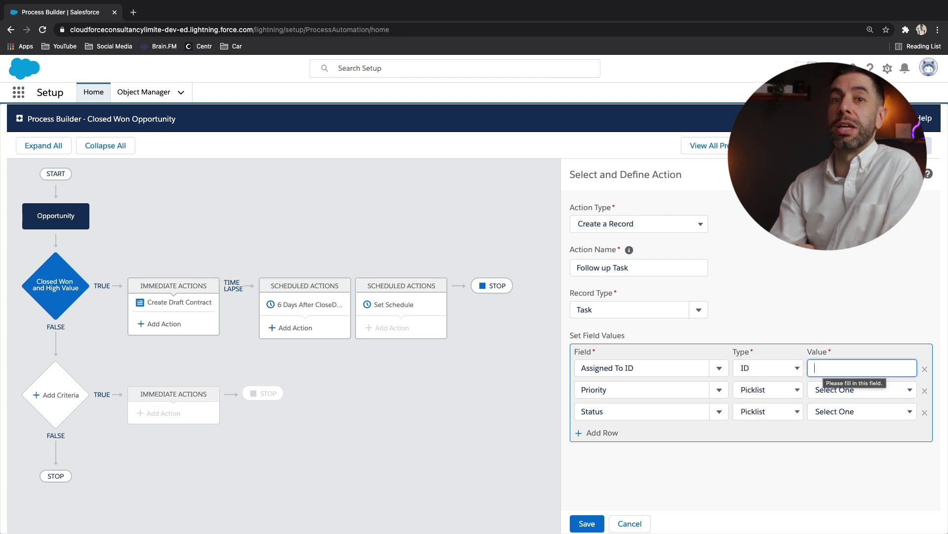
{"action": "type", "text": "sssjsjsjadam"}
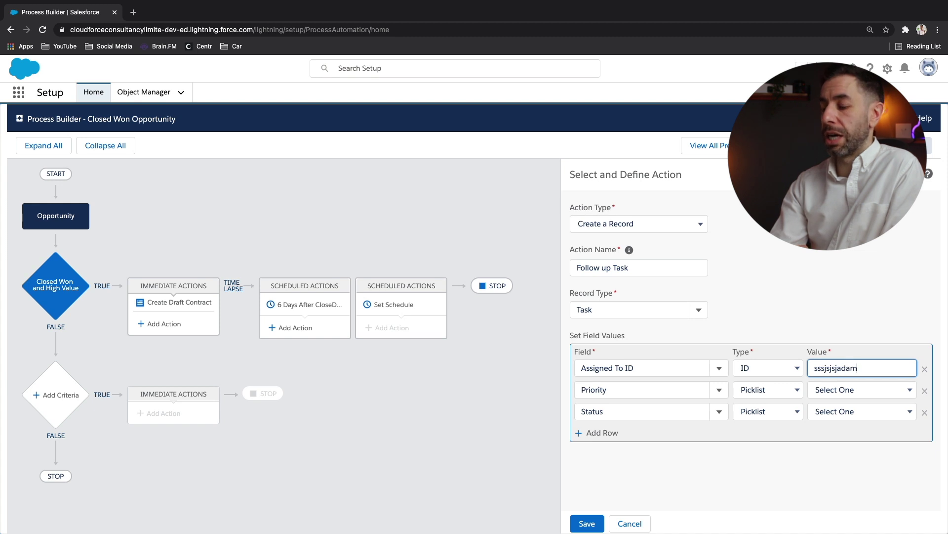
{"action": "type", "text": "222323"}
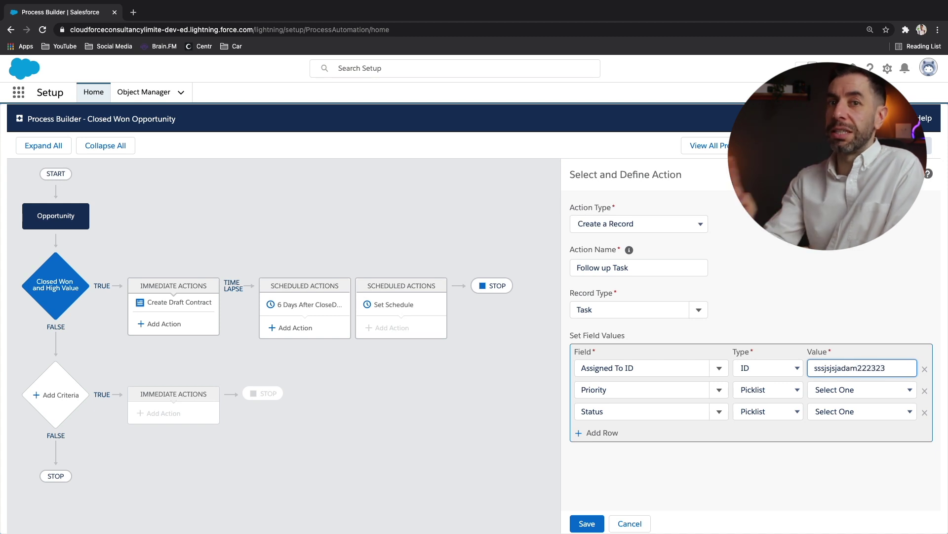
{"action": "key", "text": "ctrl+a"}
{"action": "key", "text": "BackSpace"}
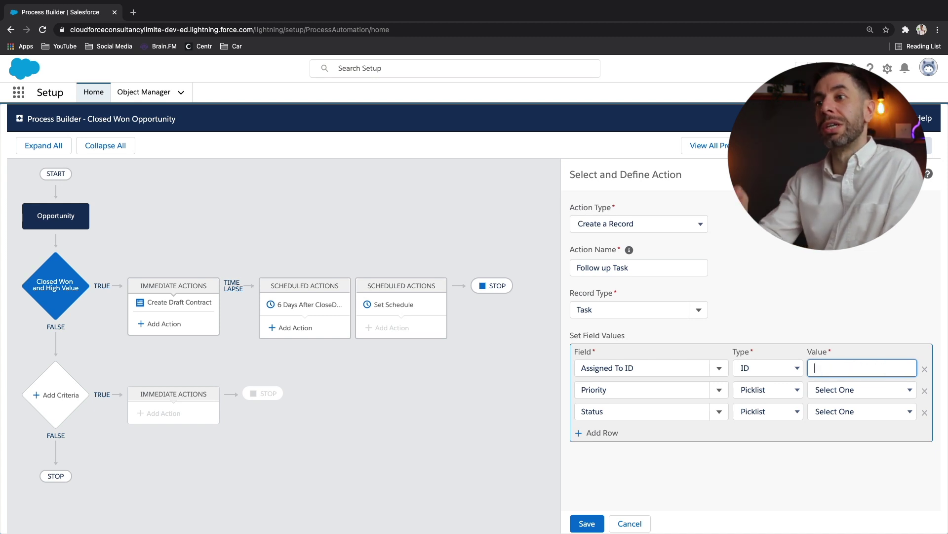
{"action": "left_click", "coordinate": [777, 374]}
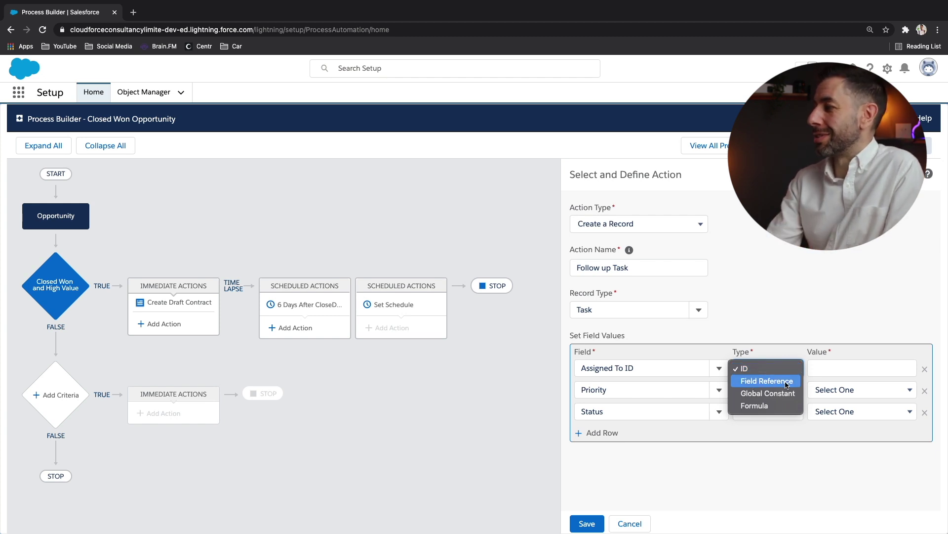
{"action": "left_click", "coordinate": [787, 383]}
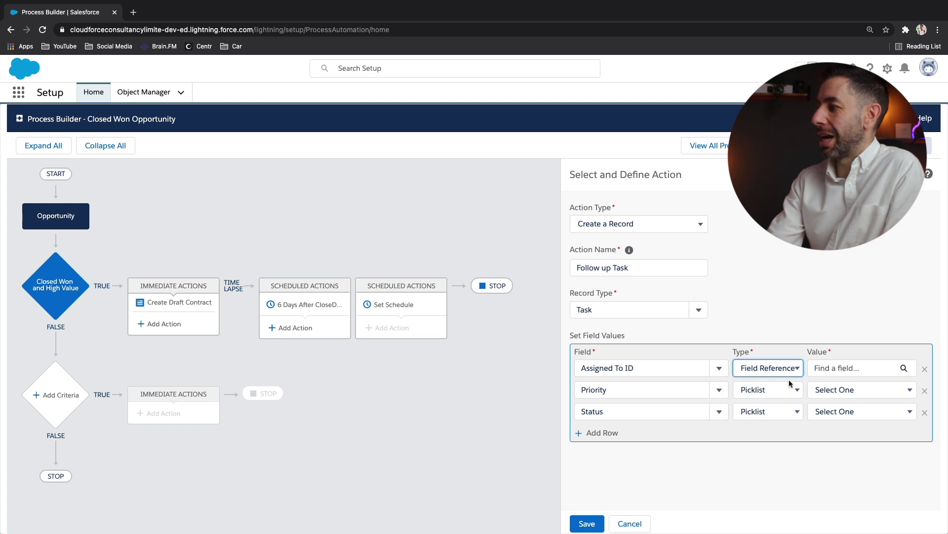
Set the task's Assigned To ID to the opportunity's Account ID › Owner ID field.
{"action": "left_click", "coordinate": [838, 370]}
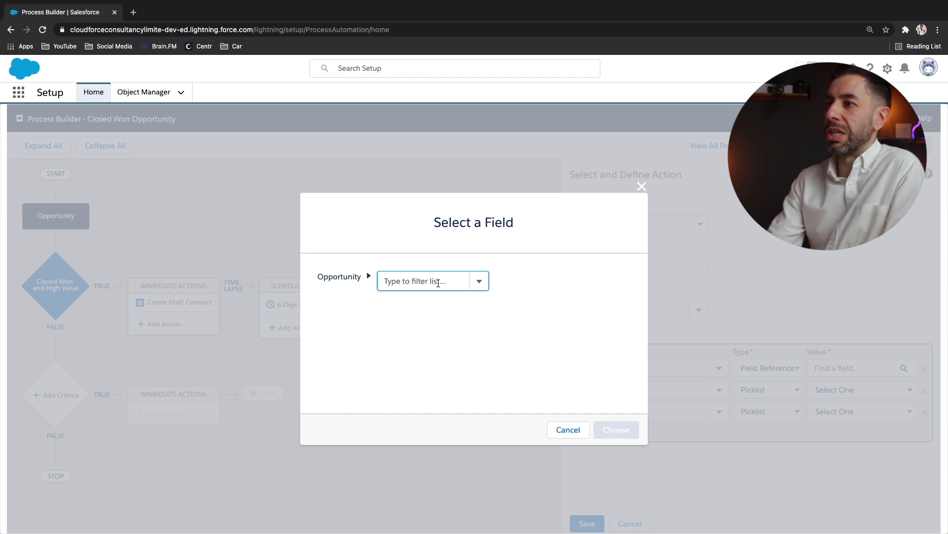
{"action": "type", "text": "accoun"}
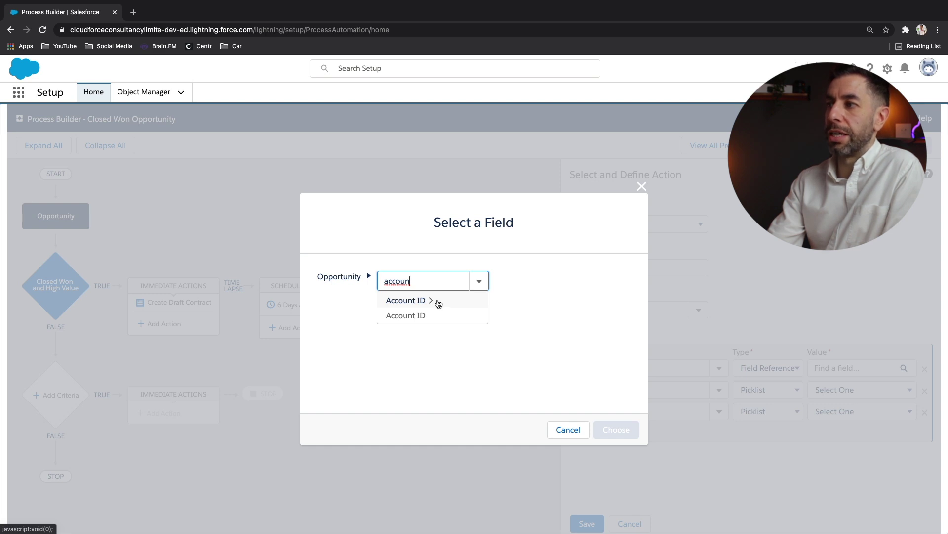
{"action": "left_click", "coordinate": [438, 303]}
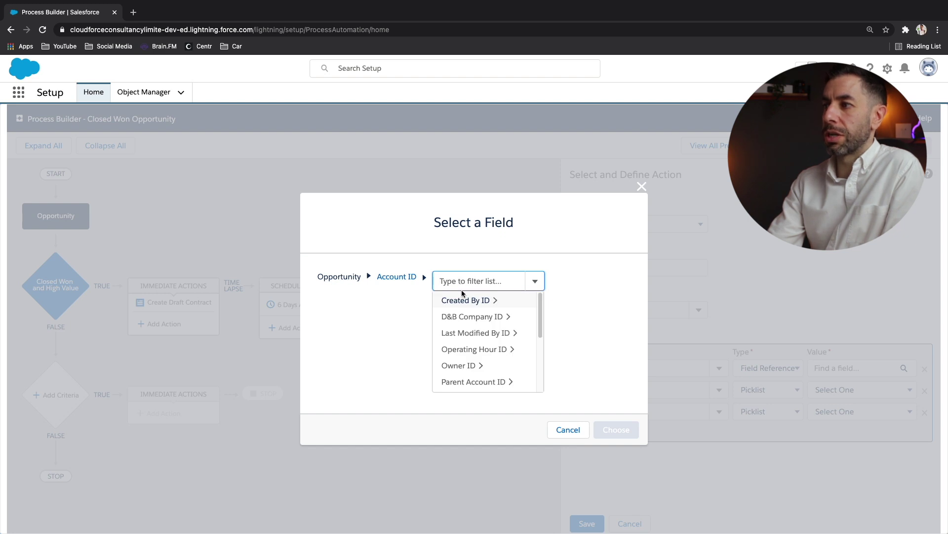
{"action": "left_click", "coordinate": [469, 367]}
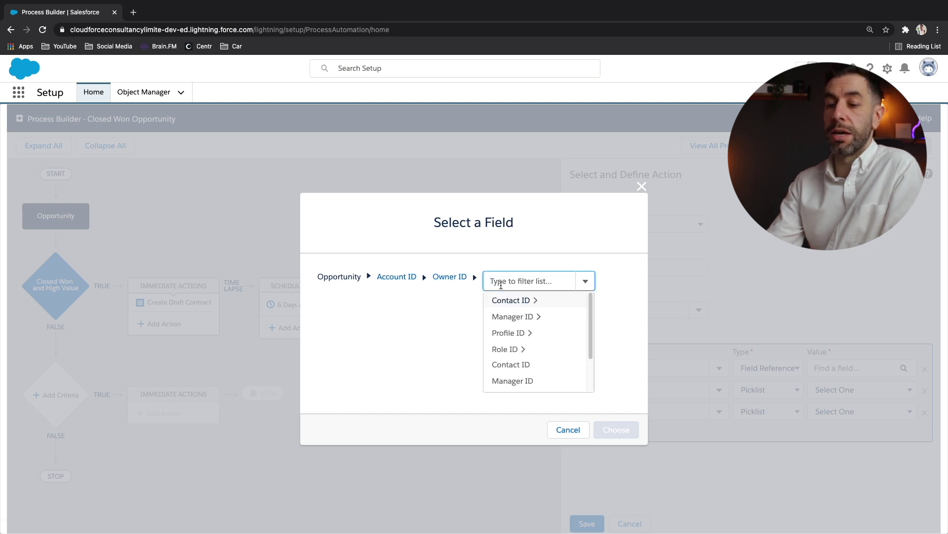
{"action": "left_click", "coordinate": [465, 277]}
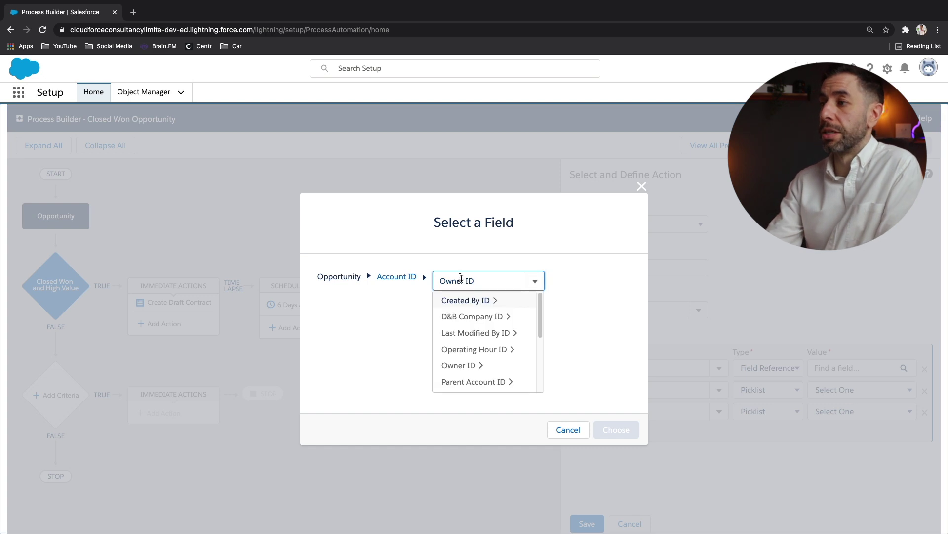
{"action": "scroll", "coordinate": [471, 363], "scroll_direction": "down", "scroll_amount": 4}
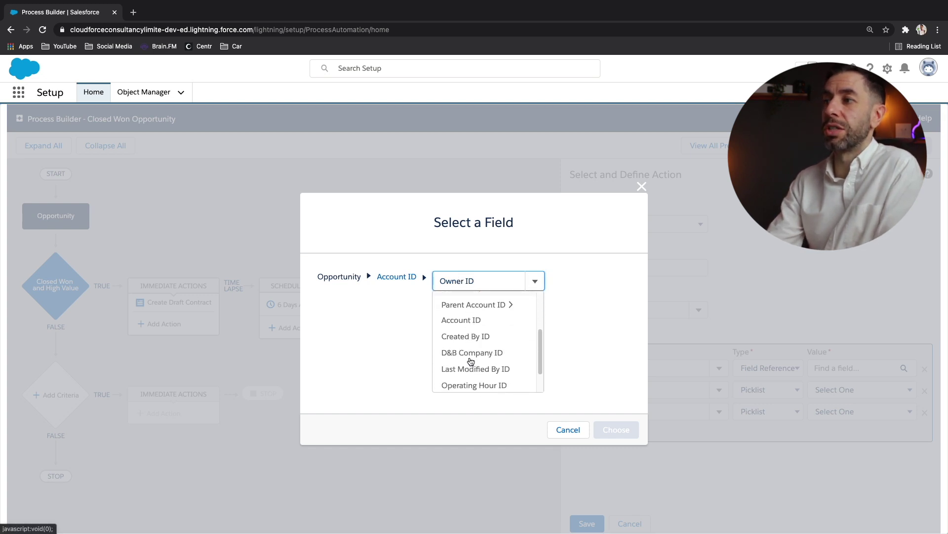
{"action": "left_click_drag", "start_coordinate": [475, 281], "coordinate": [463, 280]}
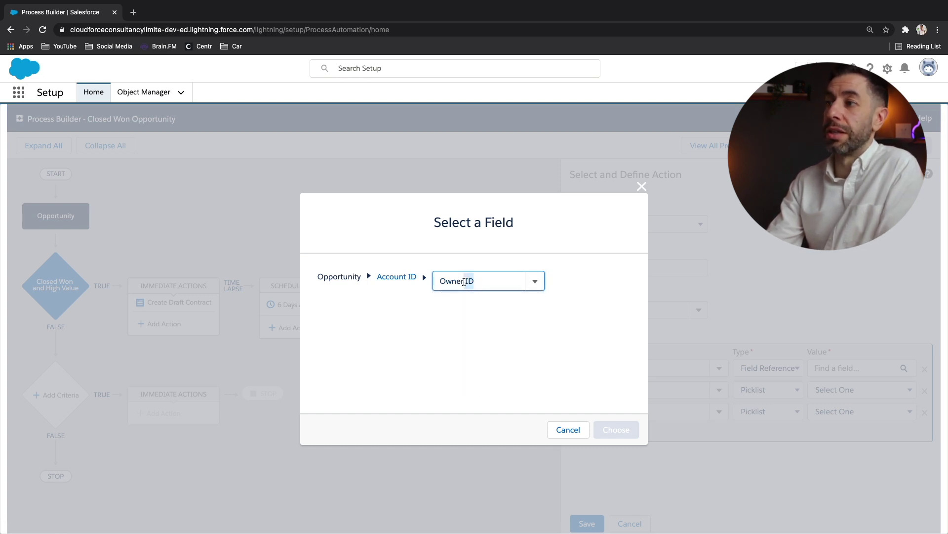
{"action": "key", "text": "BackSpace"}
{"action": "key", "text": "BackSpace"}
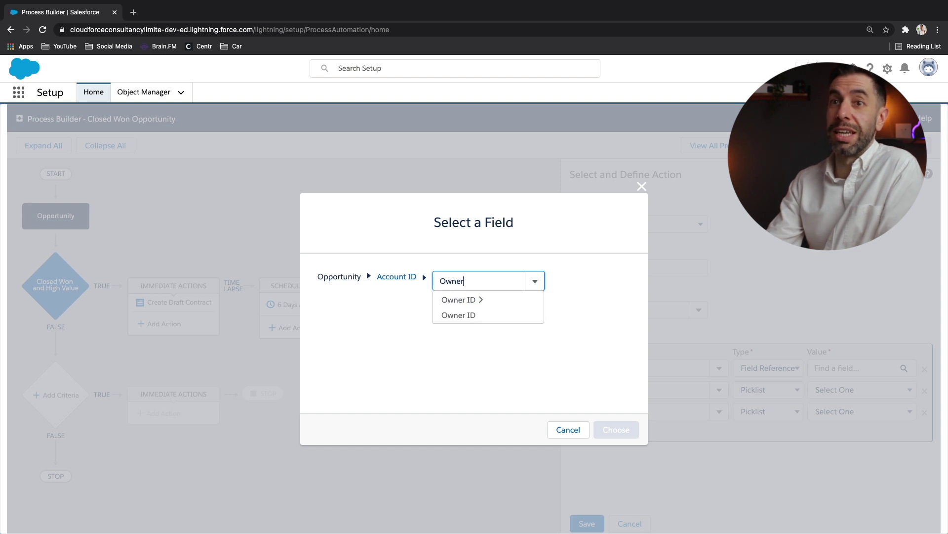
{"action": "left_click", "coordinate": [476, 316]}
{"action": "left_click", "coordinate": [601, 429]}
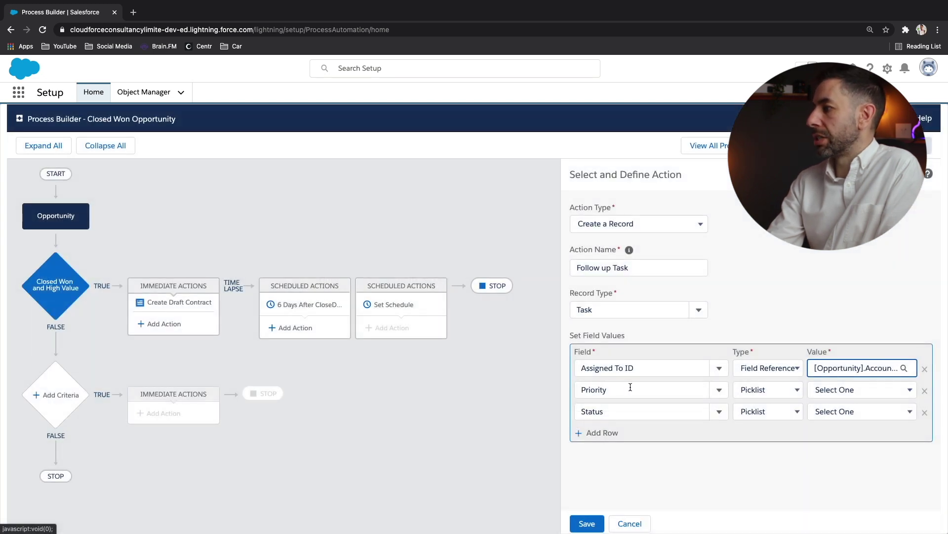
Give the Follow up Task Priority High and Status Not Started, then save the action.
{"action": "left_click", "coordinate": [838, 390]}
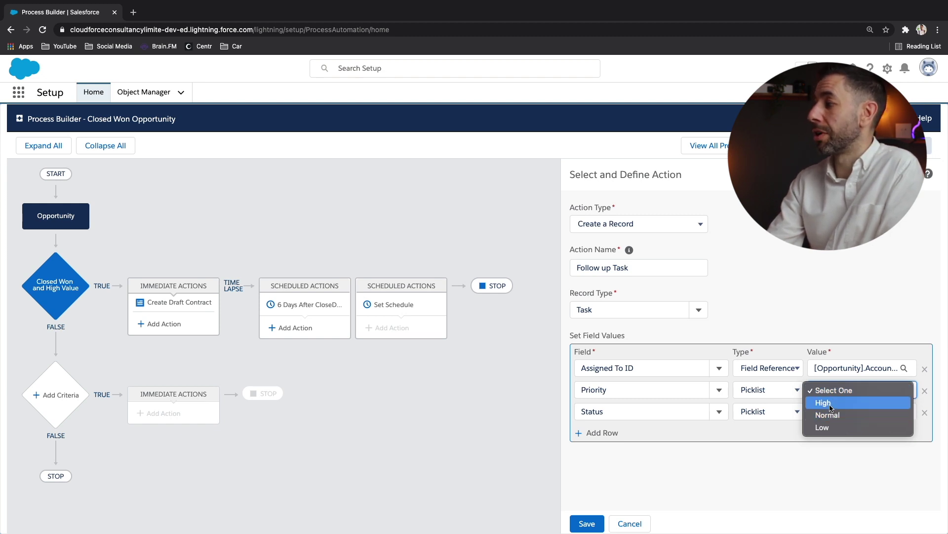
{"action": "left_click", "coordinate": [830, 403]}
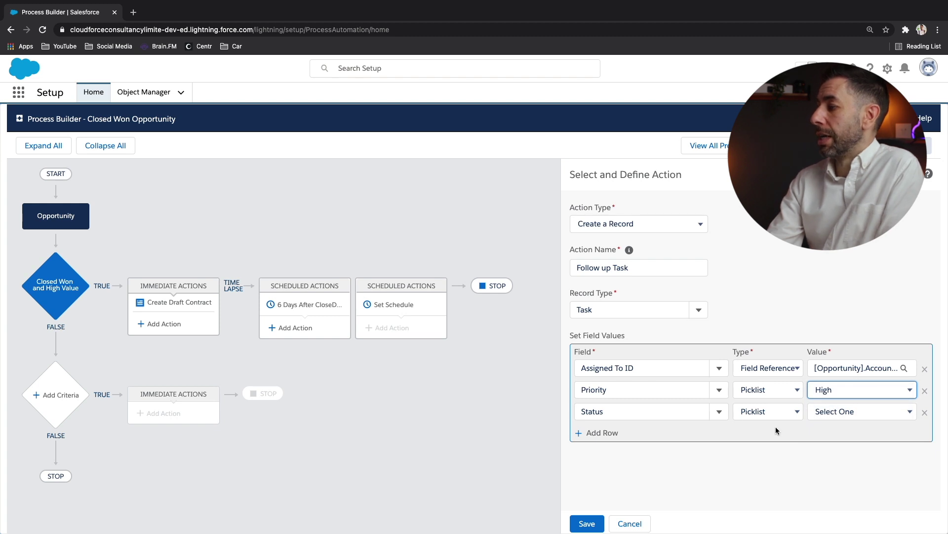
{"action": "left_click", "coordinate": [835, 412]}
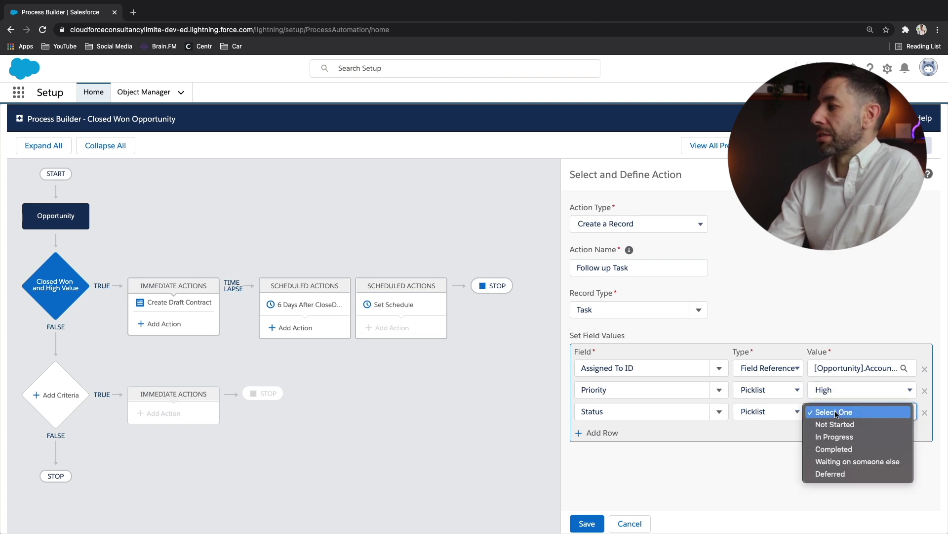
{"action": "left_click", "coordinate": [835, 424]}
{"action": "left_click", "coordinate": [835, 412]}
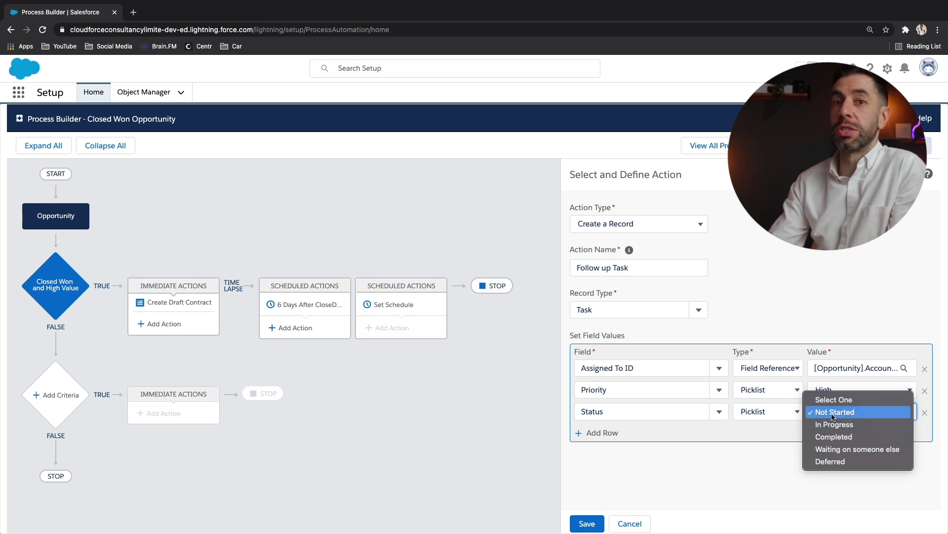
{"action": "left_click", "coordinate": [834, 414]}
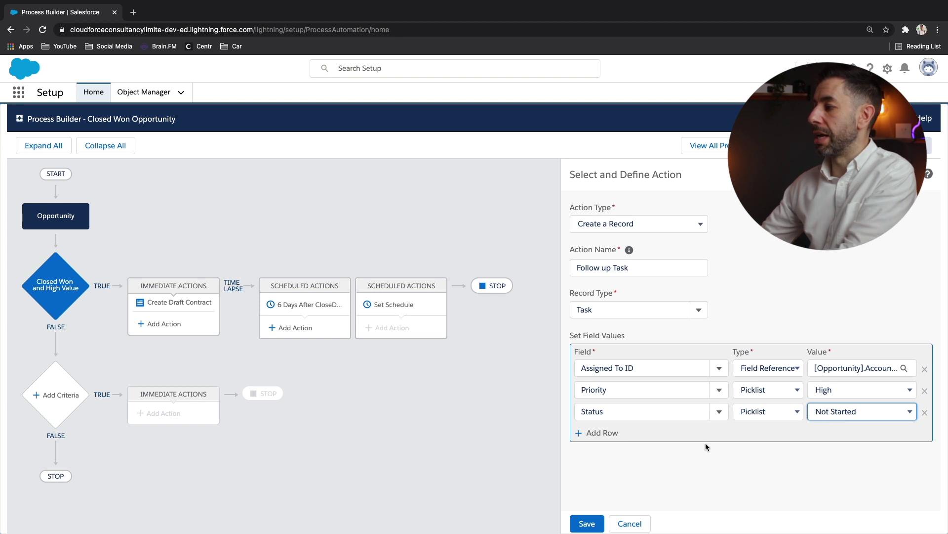
{"action": "left_click", "coordinate": [613, 475]}
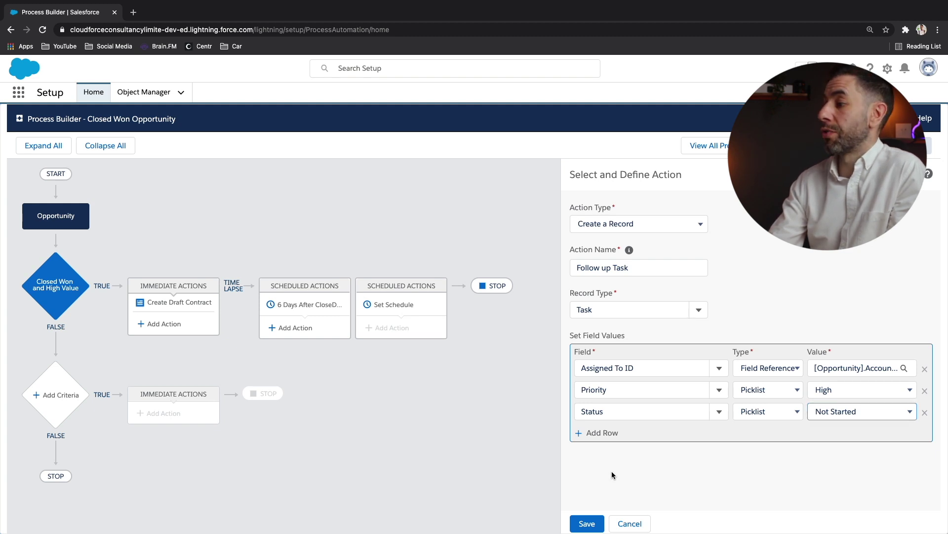
{"action": "left_click", "coordinate": [586, 523]}
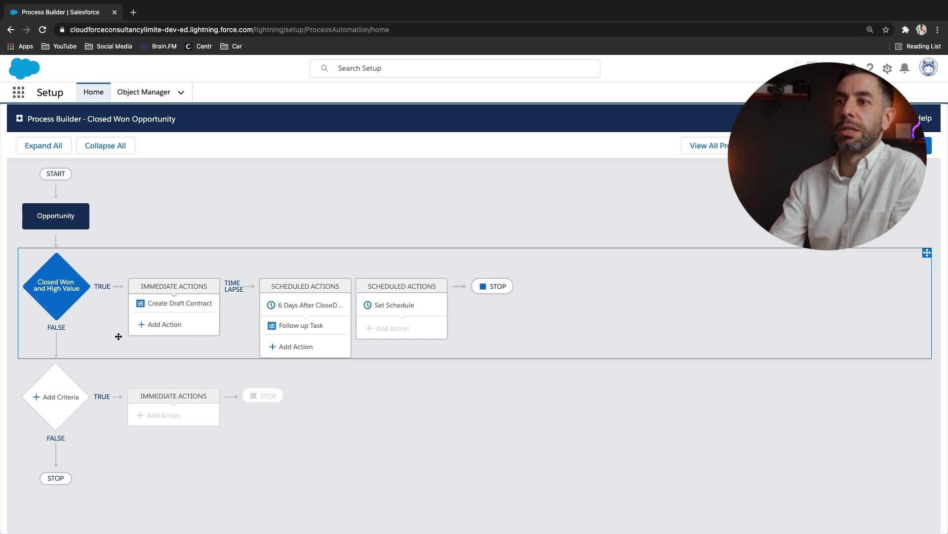
Review the Create Draft Contract action, 6-day schedule and Follow up Task values, then close the panel.
{"action": "left_click", "coordinate": [194, 310]}
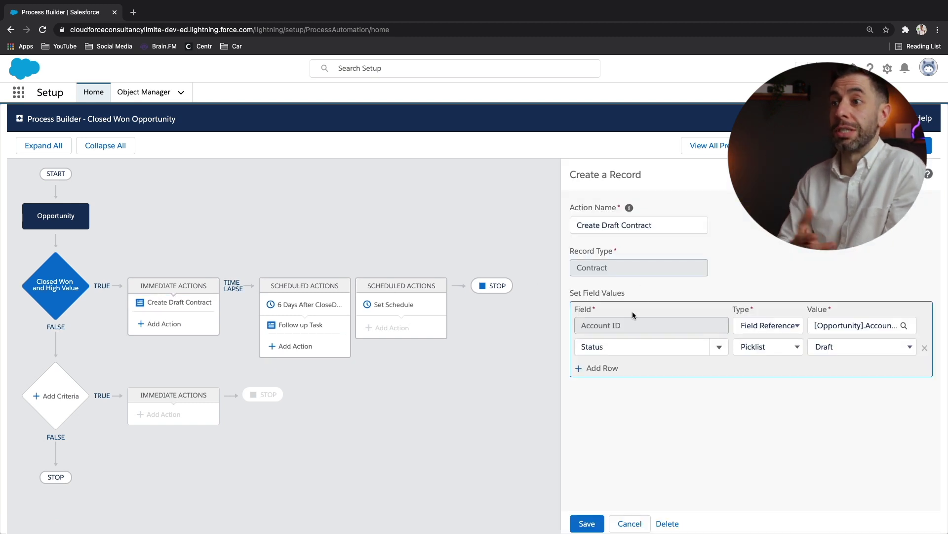
{"action": "left_click", "coordinate": [305, 309]}
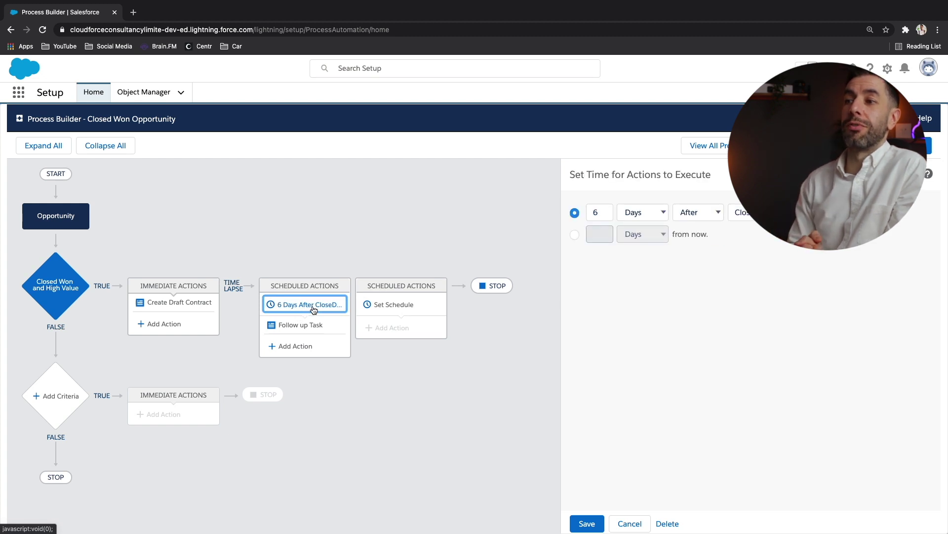
{"action": "left_click", "coordinate": [295, 326]}
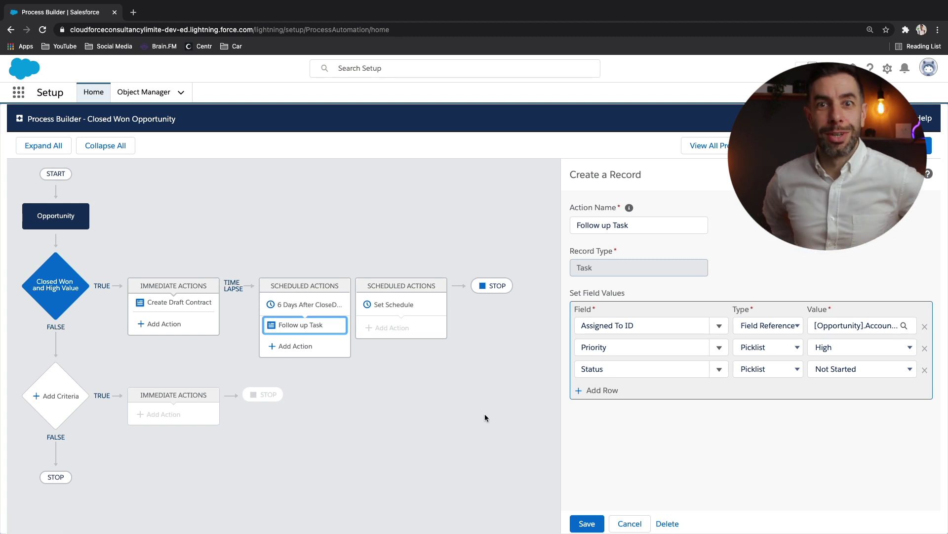
{"action": "left_click", "coordinate": [632, 525]}
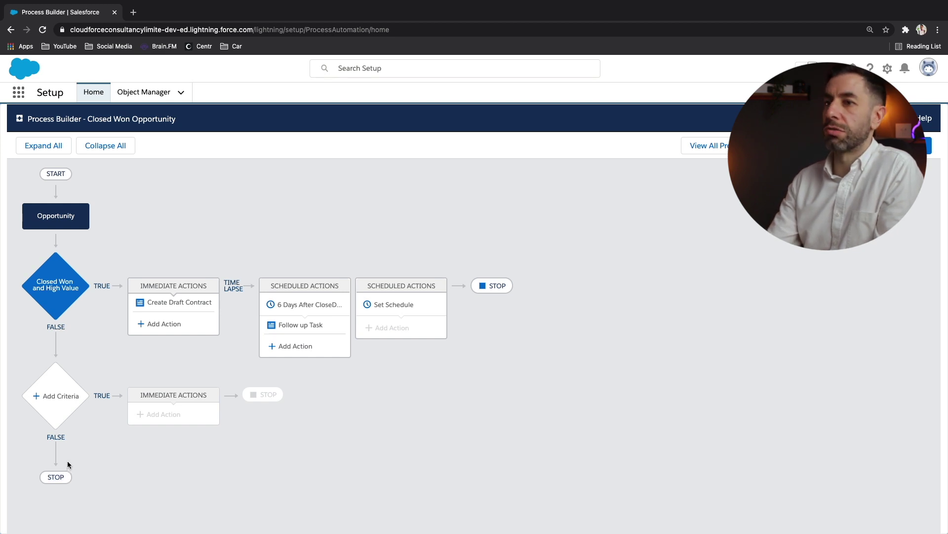
{"action": "left_click", "coordinate": [58, 401]}
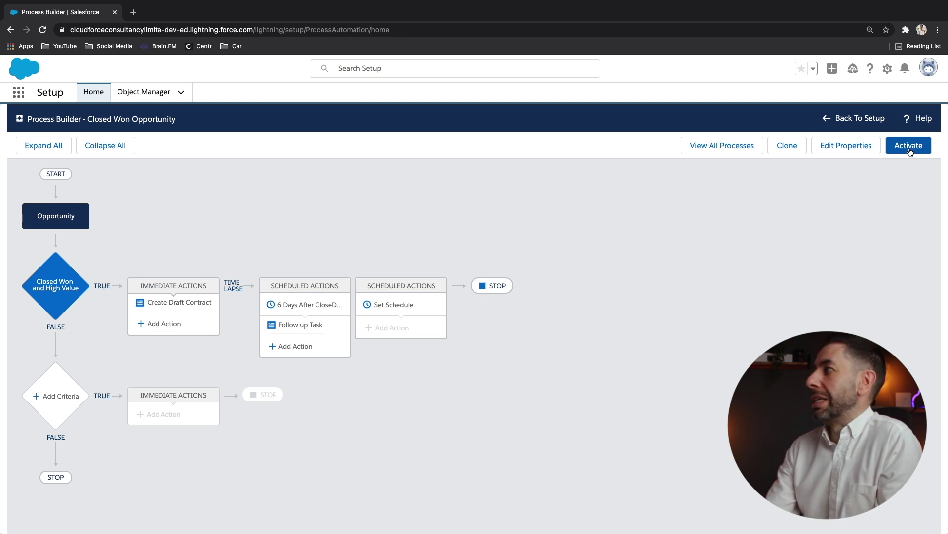
Activate the Closed Won Opportunity process, confirm it, and return to the process list.
{"action": "left_click", "coordinate": [910, 152]}
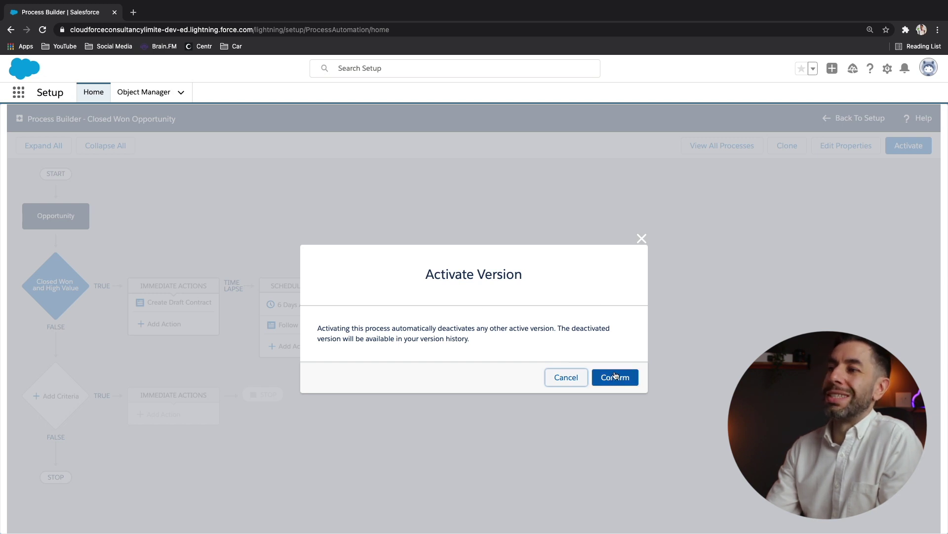
{"action": "left_click_drag", "start_coordinate": [570, 326], "coordinate": [603, 328]}
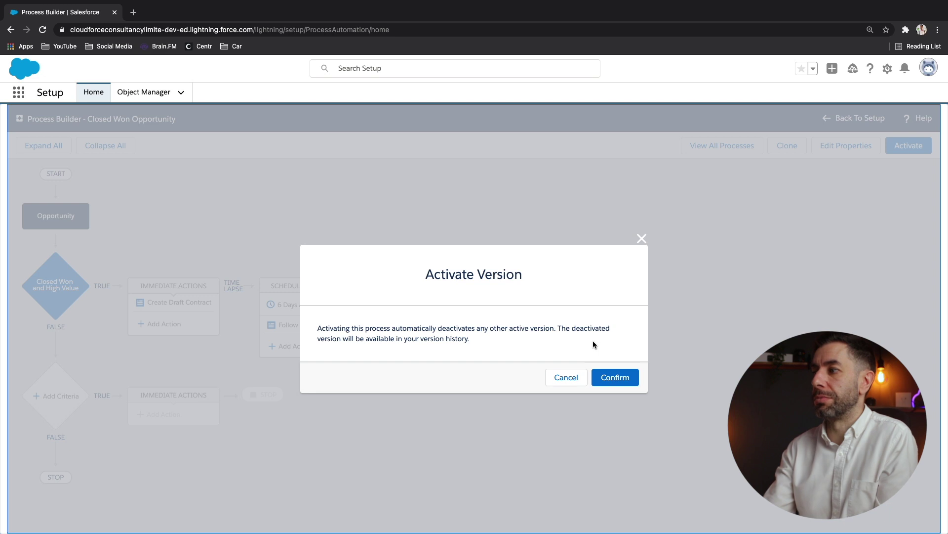
{"action": "left_click", "coordinate": [615, 376]}
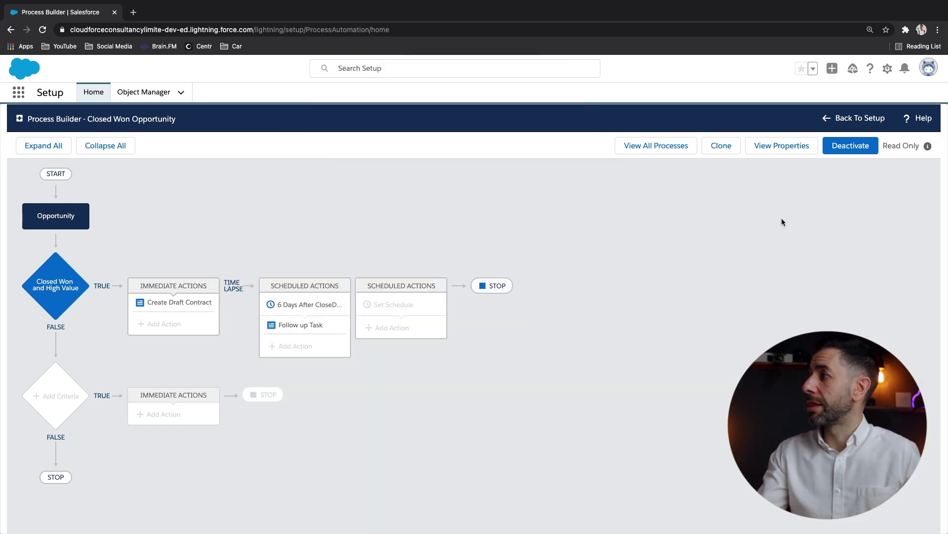
{"action": "left_click", "coordinate": [655, 144]}
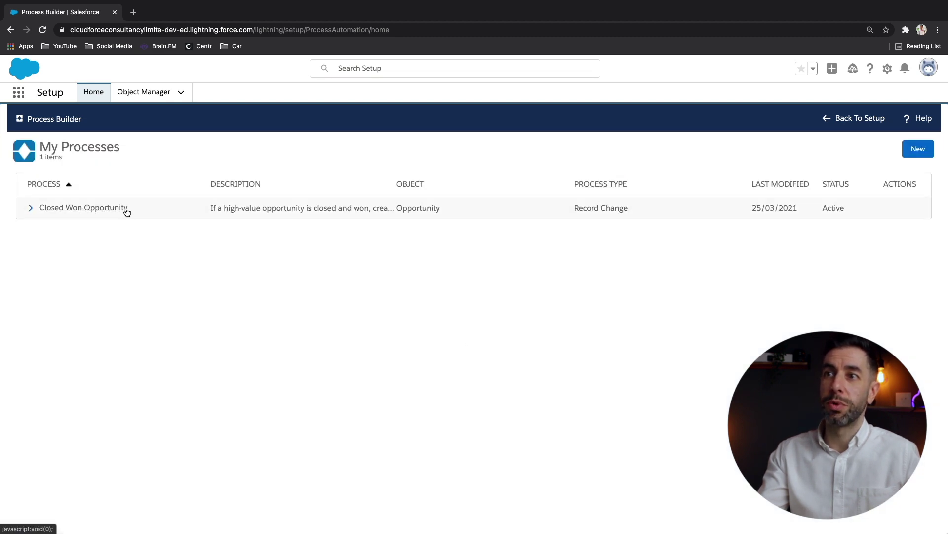
Open Version 1 of Closed Won Opportunity from the process list and start cloning it.
{"action": "left_click", "coordinate": [31, 209]}
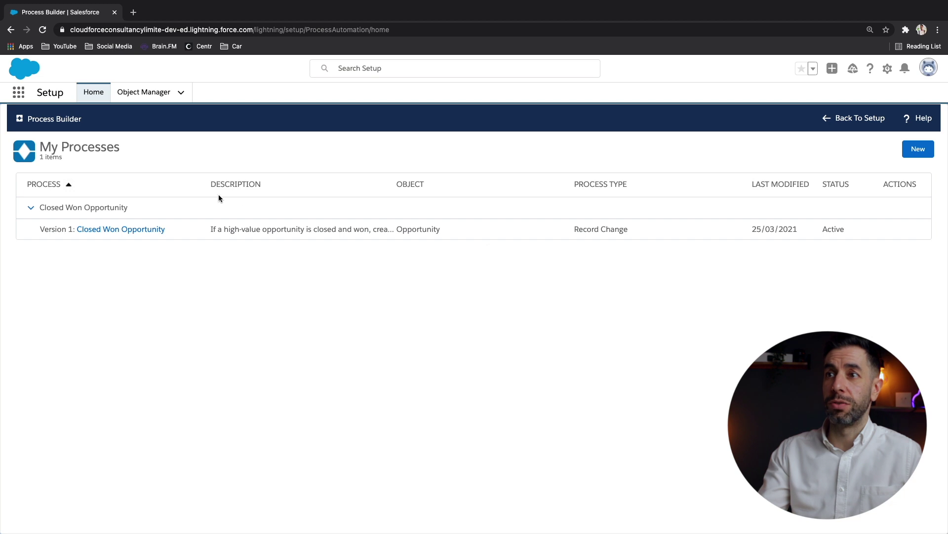
{"action": "left_click", "coordinate": [140, 230]}
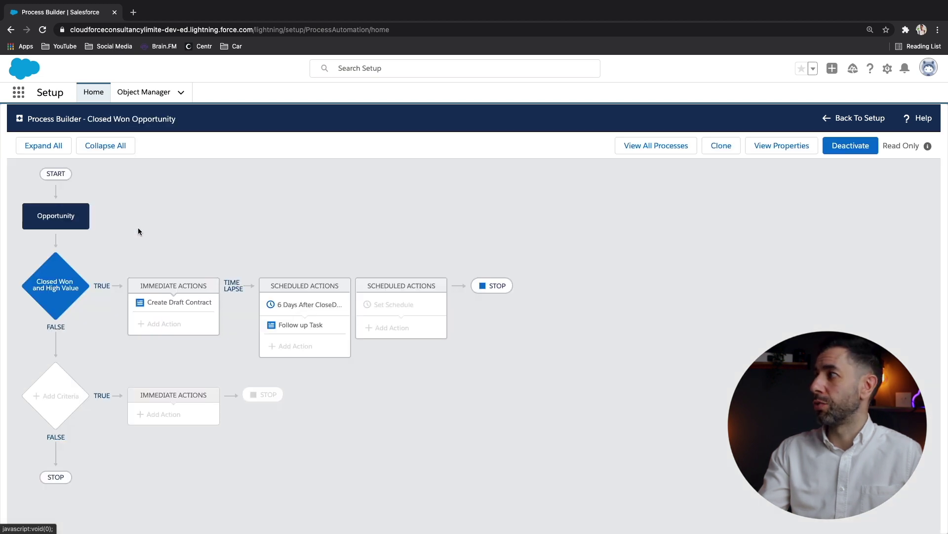
{"action": "left_click", "coordinate": [723, 149]}
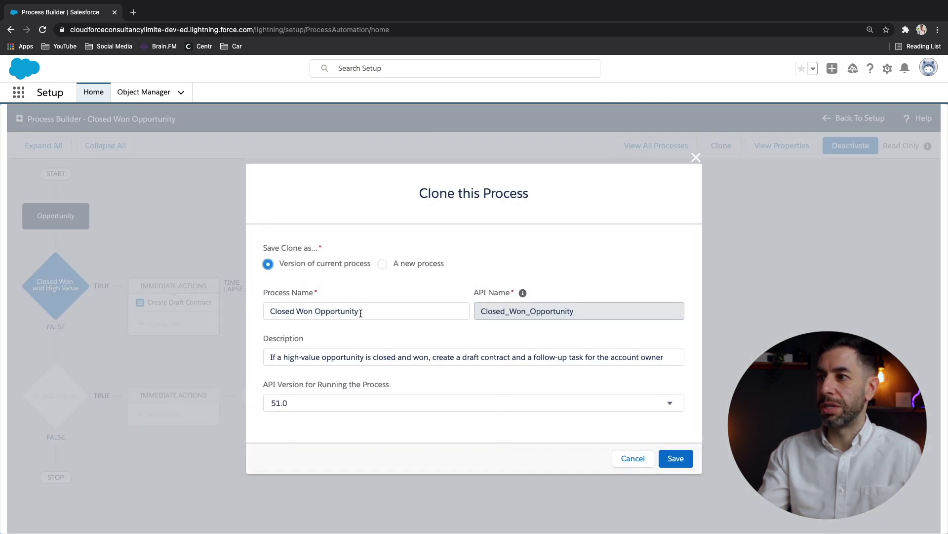
Save the clone as a new version with the draft contract Status set to In Approval Process.
{"action": "left_click", "coordinate": [676, 459]}
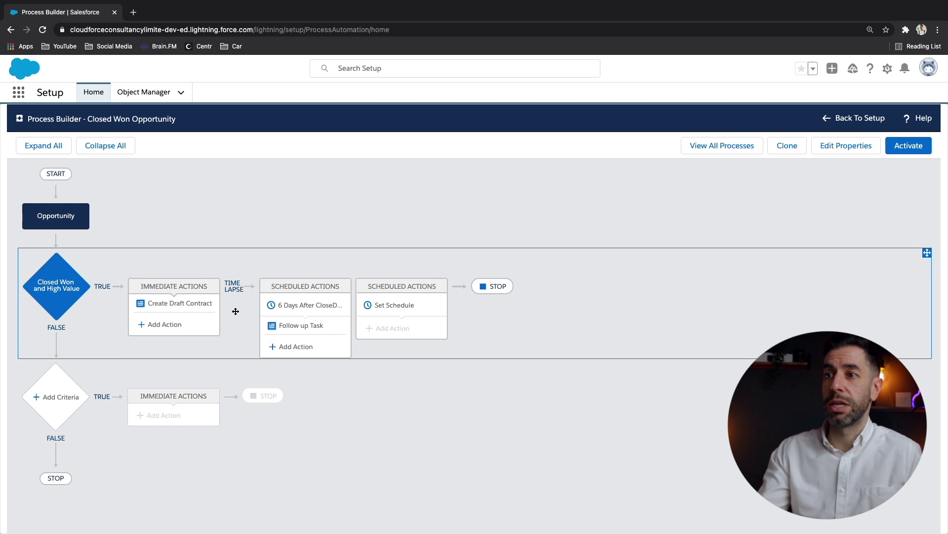
{"action": "left_click", "coordinate": [189, 304]}
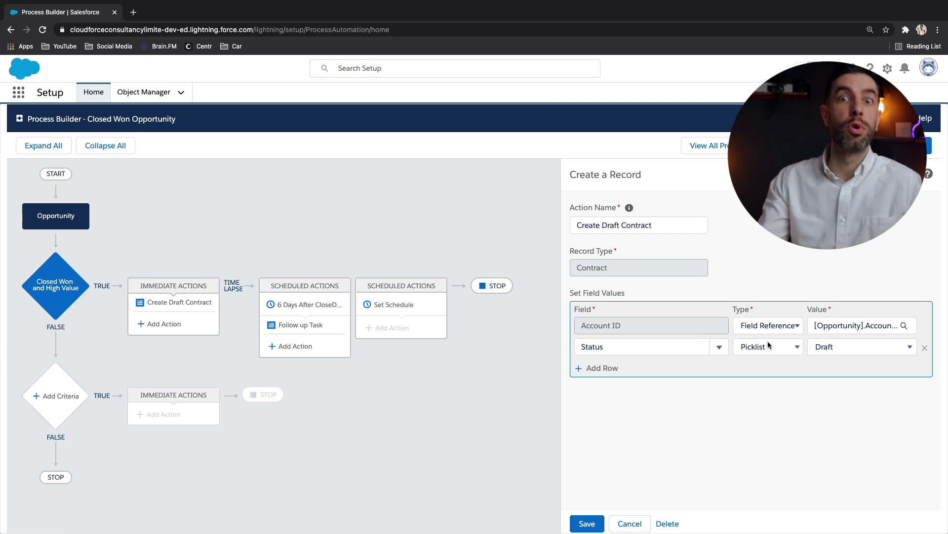
{"action": "left_click", "coordinate": [819, 347]}
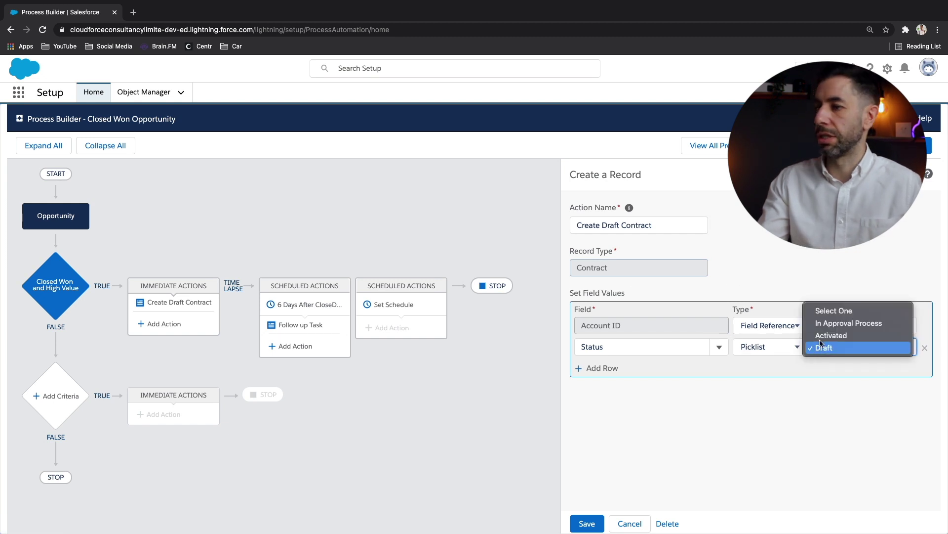
{"action": "left_click", "coordinate": [839, 323]}
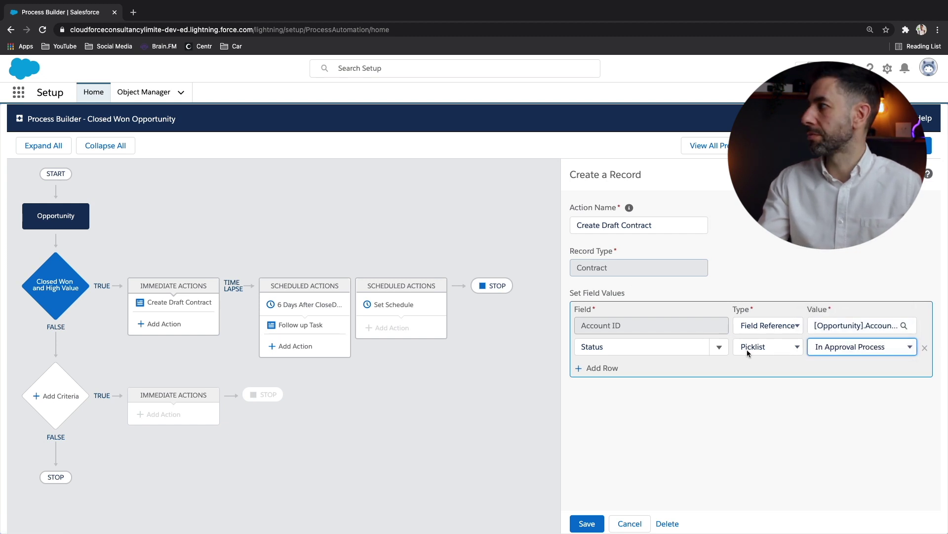
{"action": "left_click", "coordinate": [595, 529]}
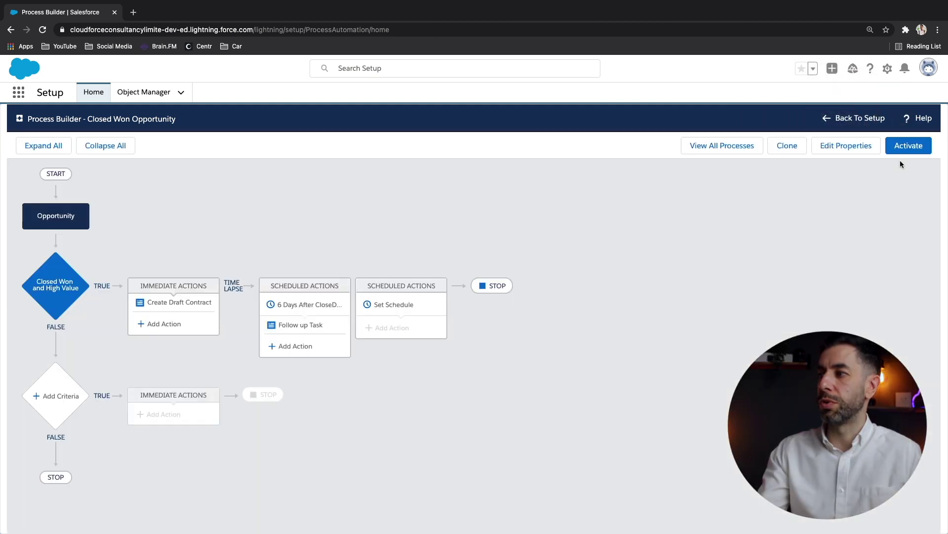
{"action": "left_click", "coordinate": [908, 146]}
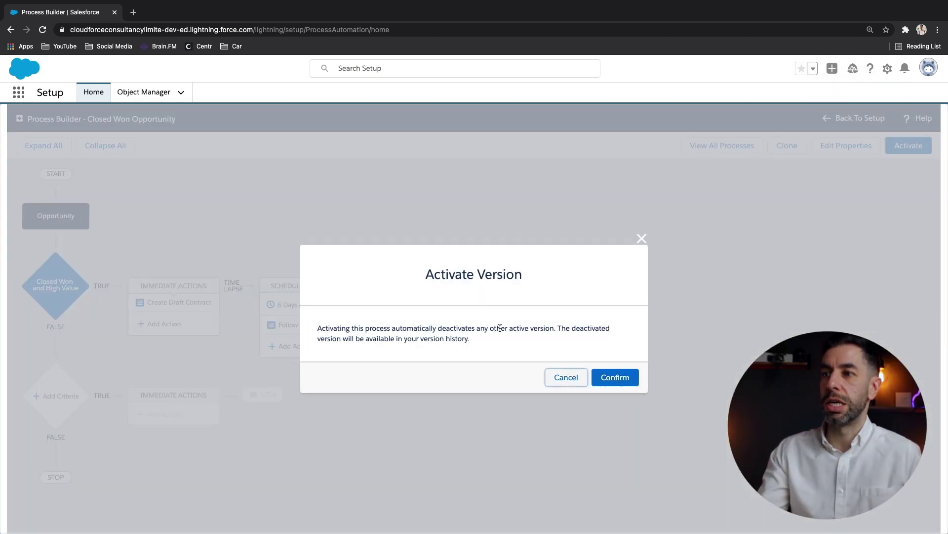
Confirm activating Version 2 and expand Closed Won Opportunity to view both versions.
{"action": "left_click", "coordinate": [615, 377]}
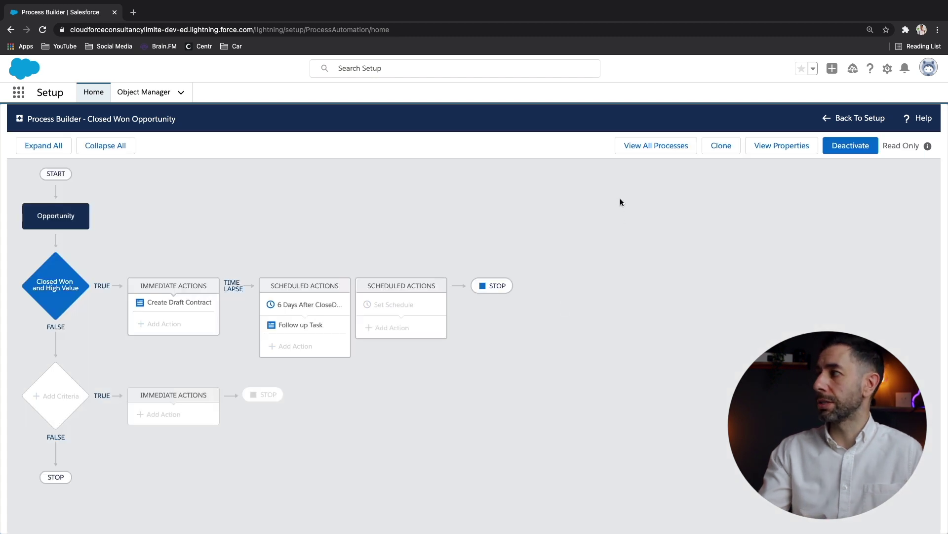
{"action": "left_click", "coordinate": [631, 148]}
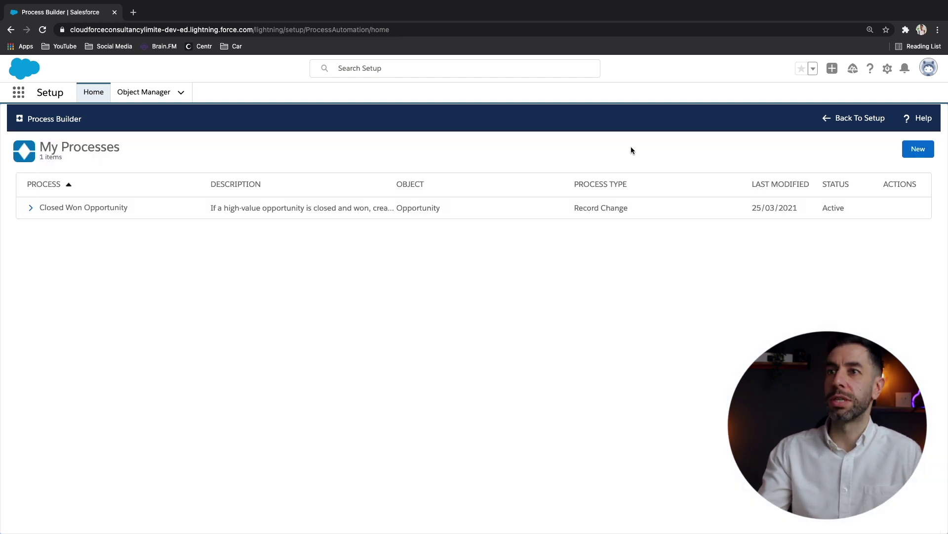
{"action": "left_click", "coordinate": [31, 209]}
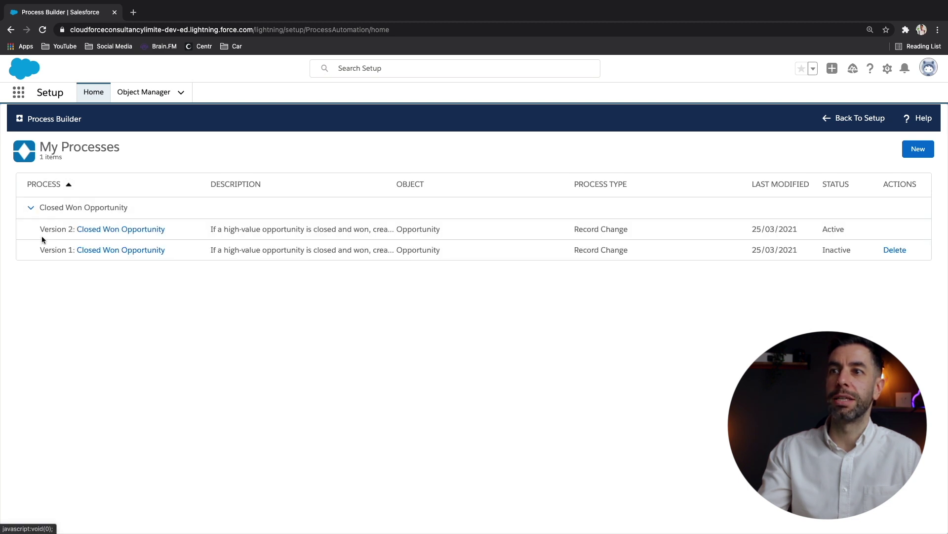